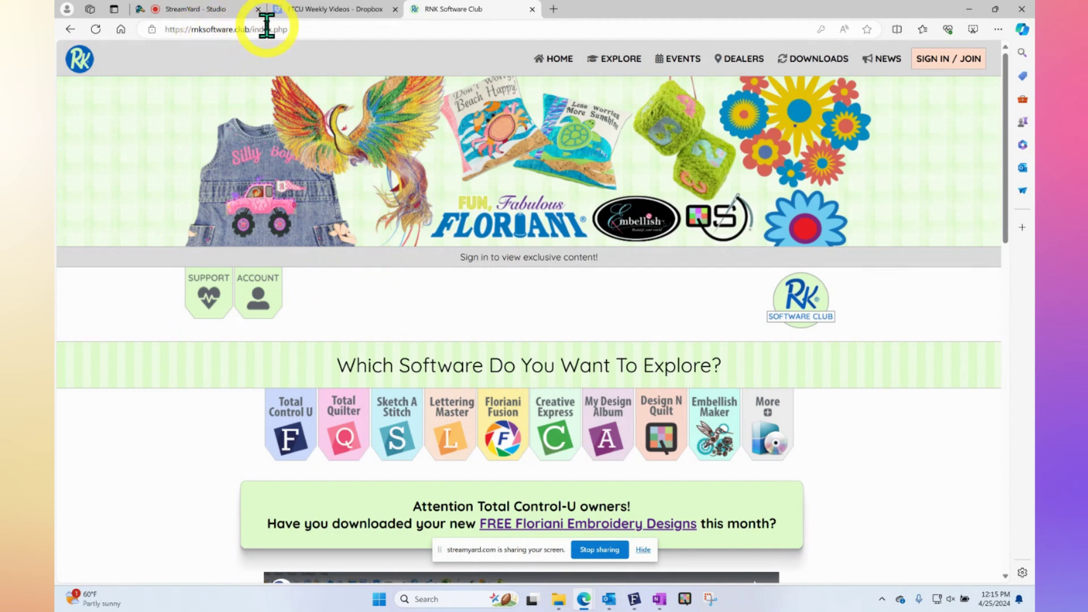
Go to the Floriani Total Control U explore page on the RNK Software Club site.
{"action": "left_click", "coordinate": [560, 253]}
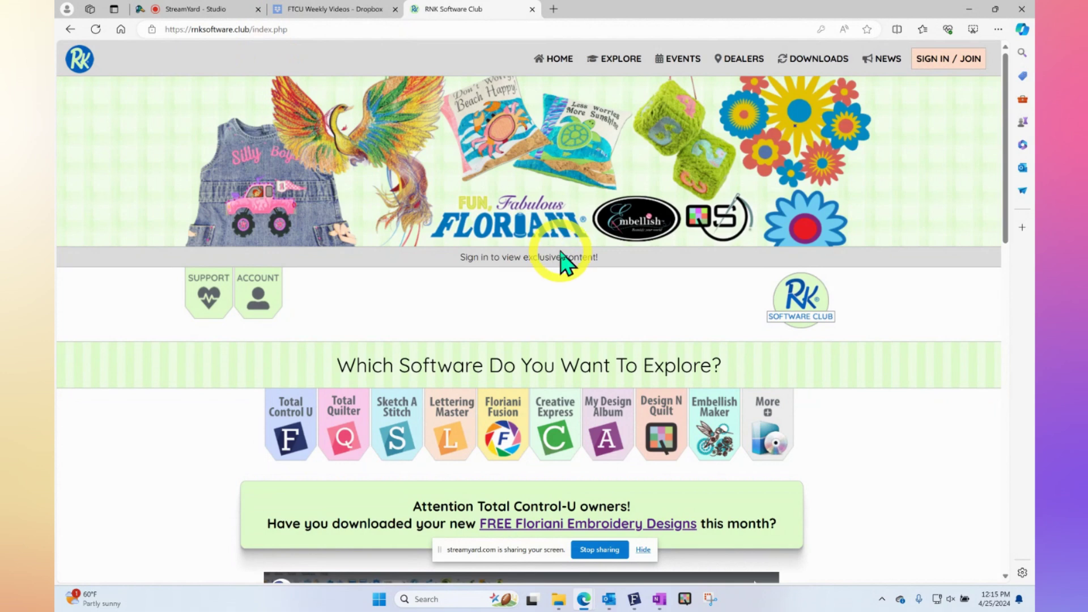
{"action": "scroll", "coordinate": [561, 260], "scroll_direction": "down", "scroll_amount": 2}
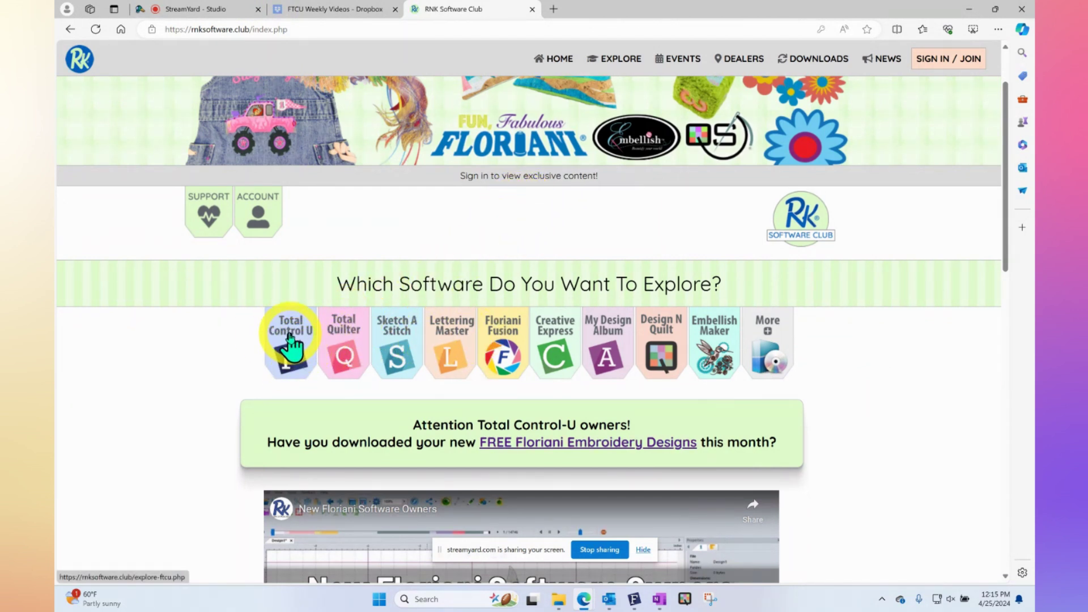
{"action": "left_click", "coordinate": [293, 347]}
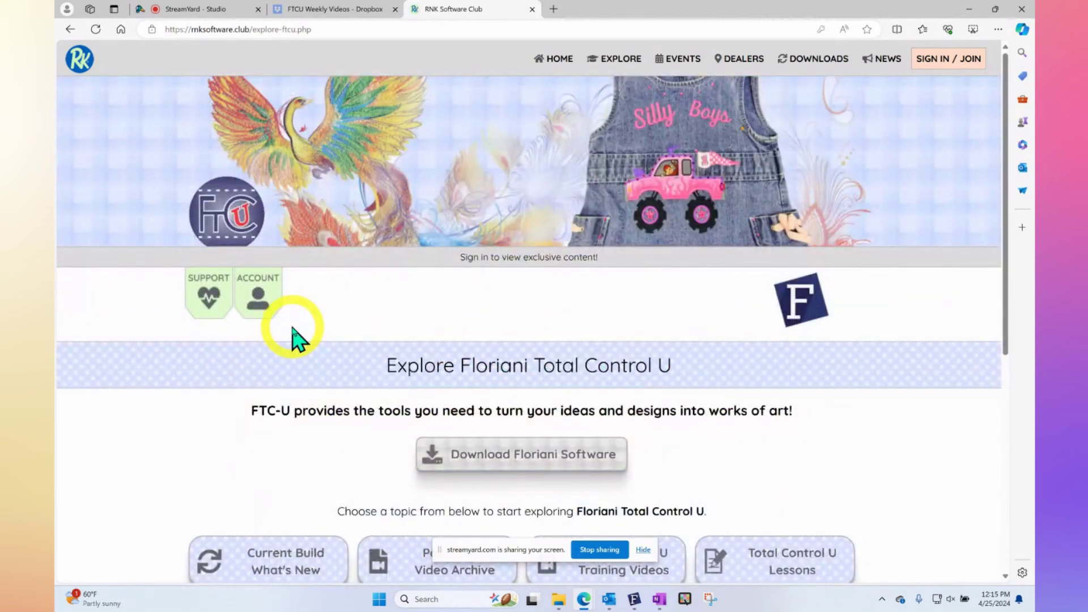
{"action": "scroll", "coordinate": [346, 295], "scroll_direction": "down", "scroll_amount": 2}
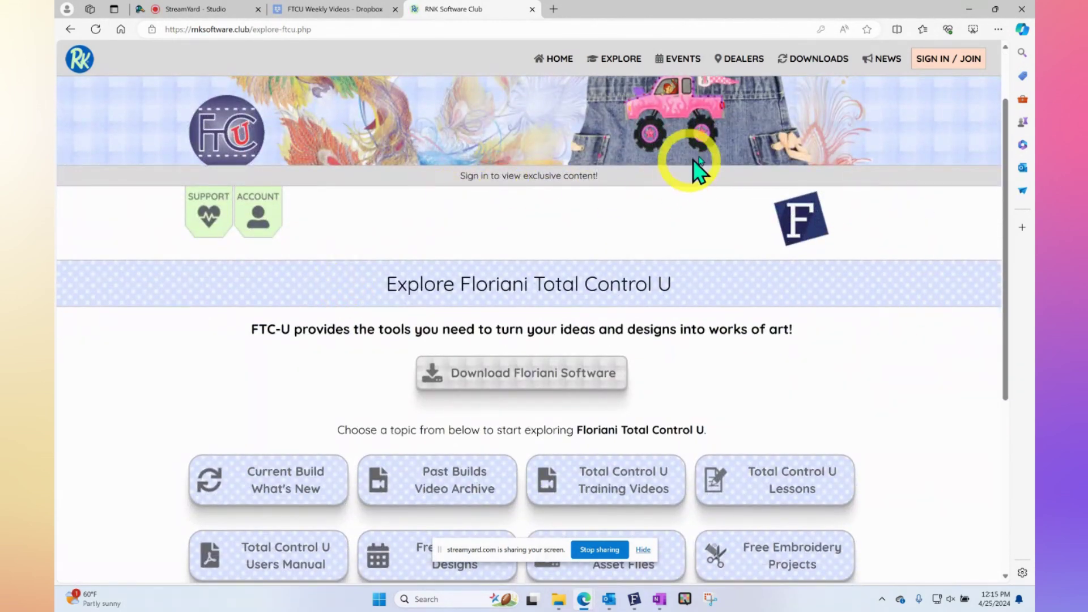
{"action": "scroll", "coordinate": [836, 238], "scroll_direction": "down", "scroll_amount": 5}
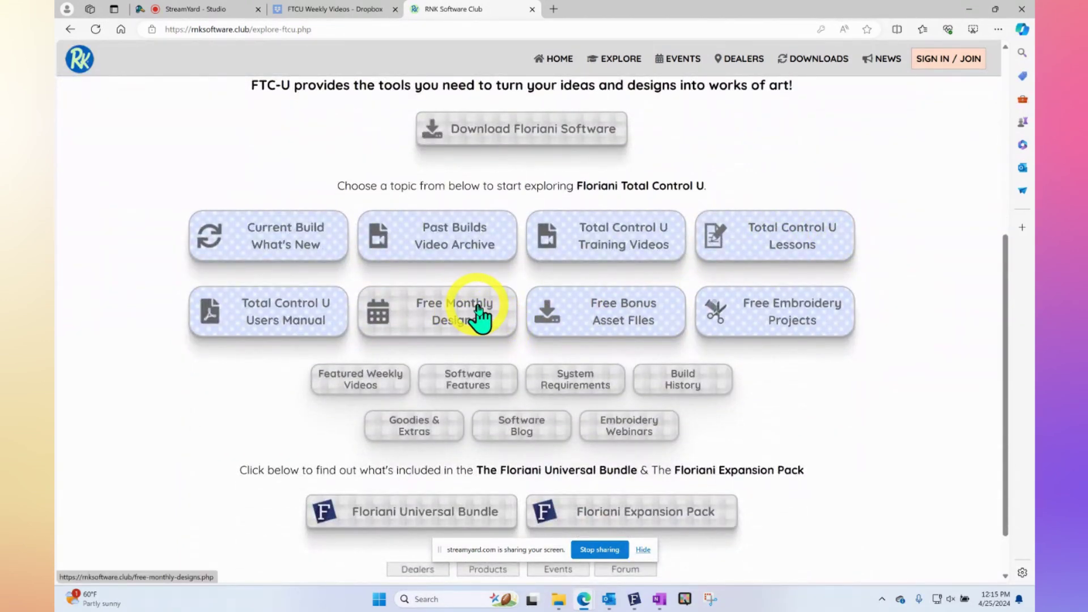
Go to the Free Bonus Asset Files page and scroll through its downloads.
{"action": "left_click", "coordinate": [628, 313]}
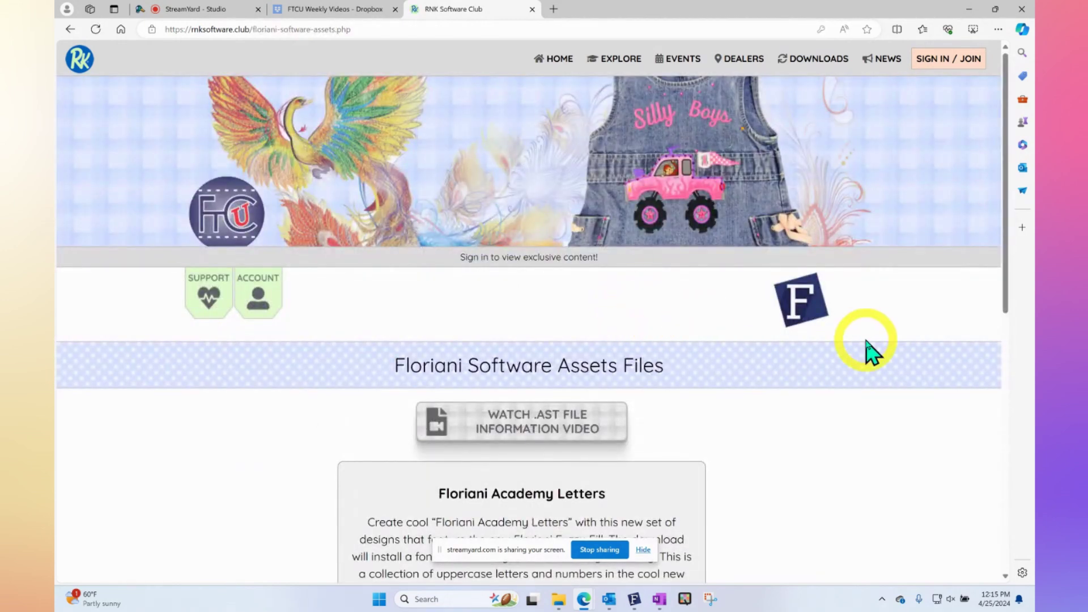
{"action": "scroll", "coordinate": [871, 353], "scroll_direction": "down", "scroll_amount": 4}
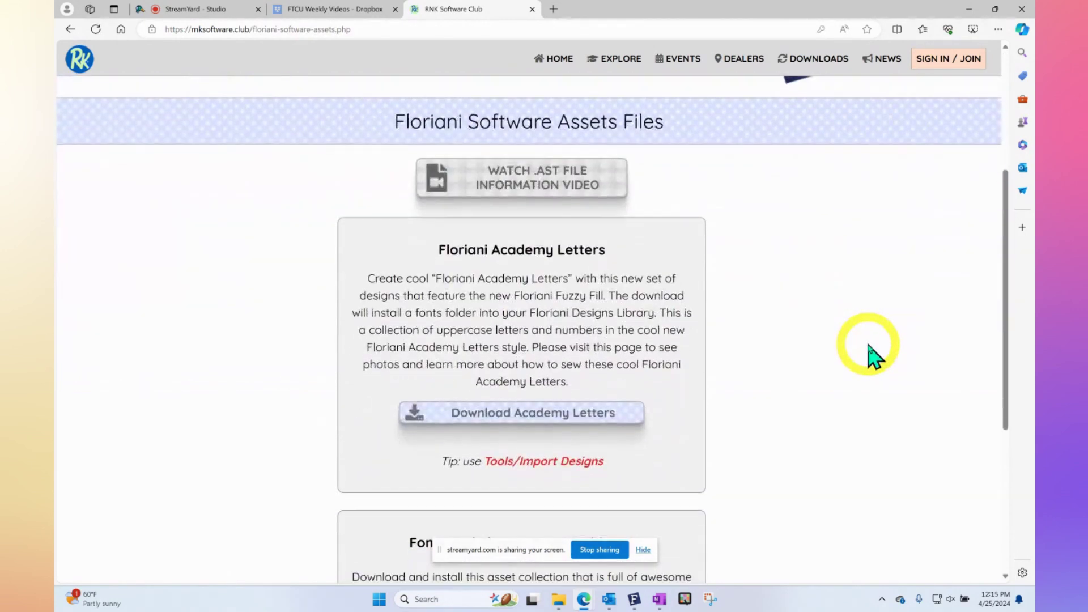
{"action": "scroll", "coordinate": [871, 353], "scroll_direction": "down", "scroll_amount": 3}
{"action": "scroll", "coordinate": [872, 352], "scroll_direction": "down", "scroll_amount": 3}
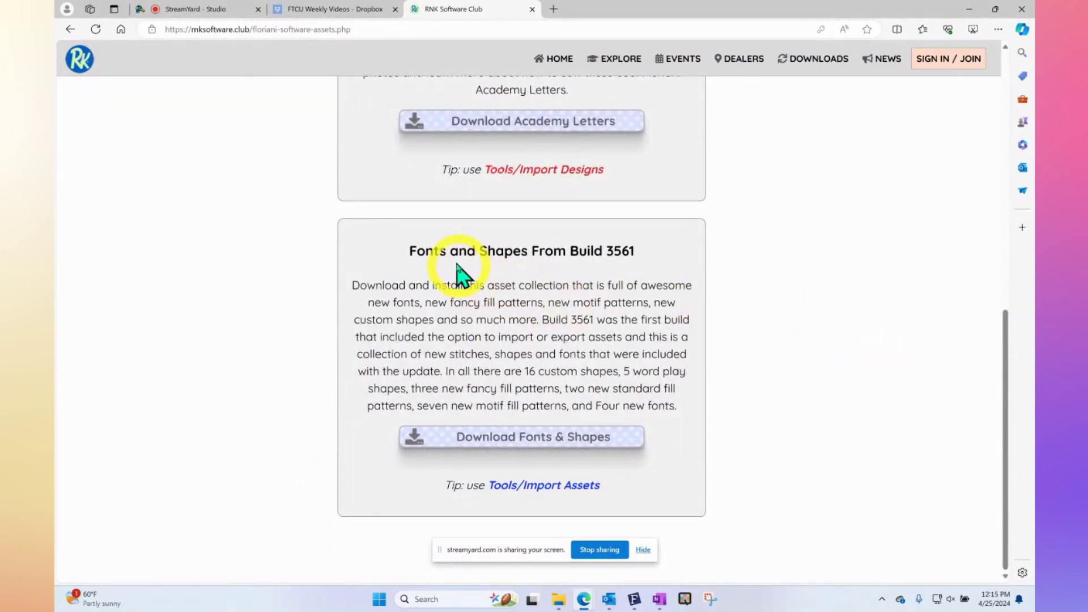
{"action": "scroll", "coordinate": [797, 272], "scroll_direction": "up", "scroll_amount": 5}
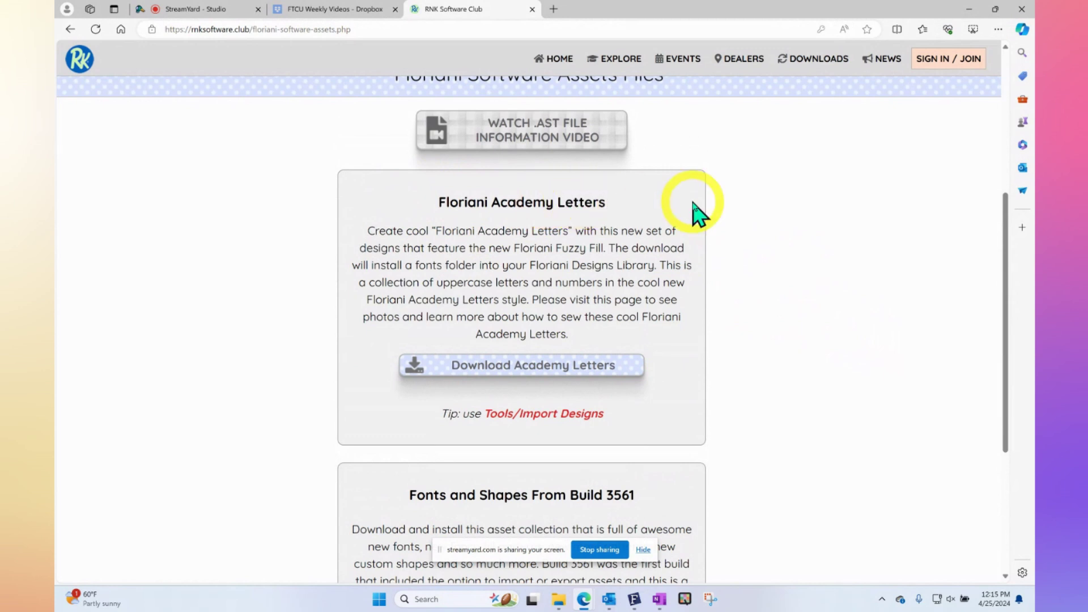
Try downloading the Academy Letters and Fonts & Shapes asset files.
{"action": "left_click", "coordinate": [530, 375]}
{"action": "scroll", "coordinate": [727, 350], "scroll_direction": "down", "scroll_amount": 1}
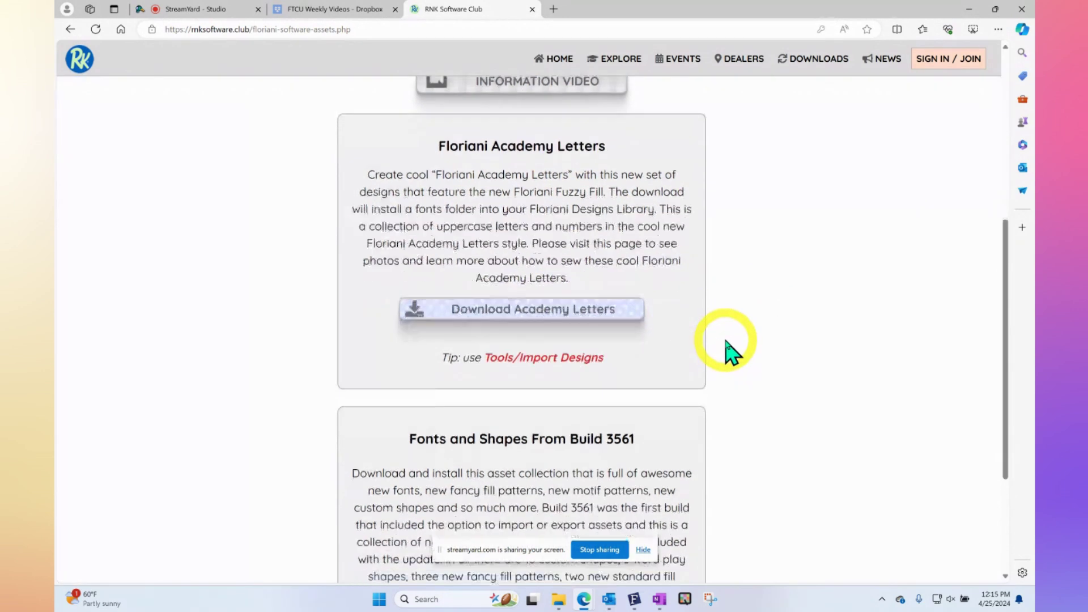
{"action": "scroll", "coordinate": [728, 351], "scroll_direction": "down", "scroll_amount": 3}
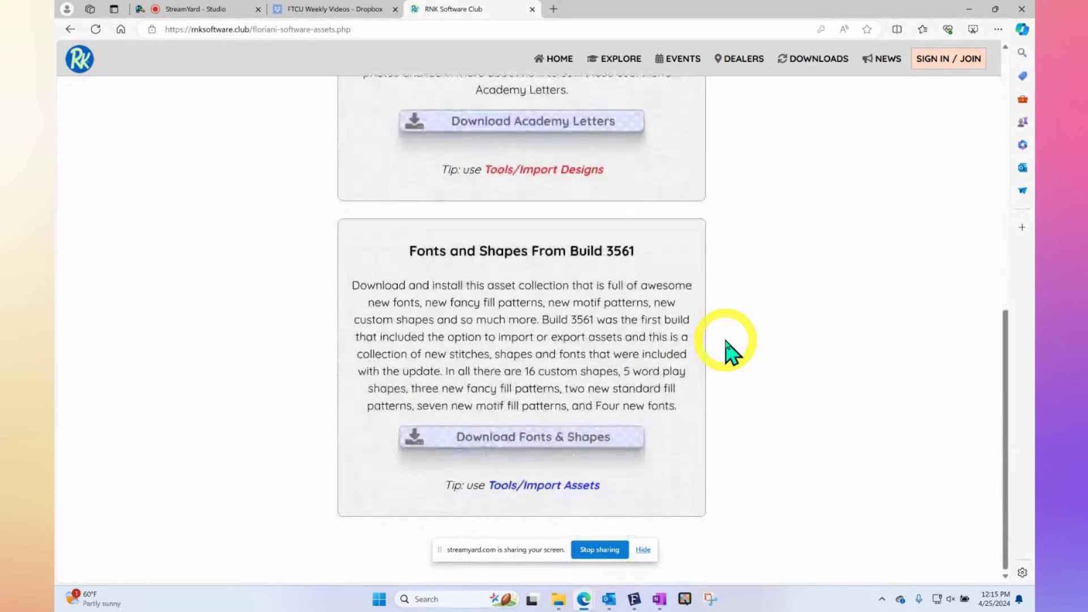
{"action": "left_click", "coordinate": [604, 441]}
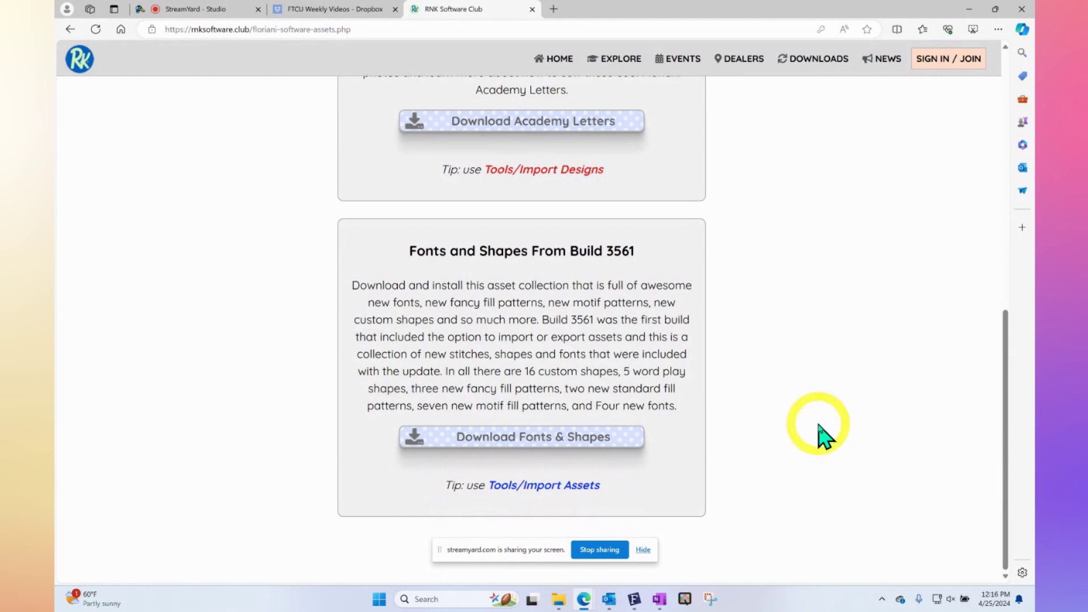
{"action": "scroll", "coordinate": [822, 435], "scroll_direction": "up", "scroll_amount": 4}
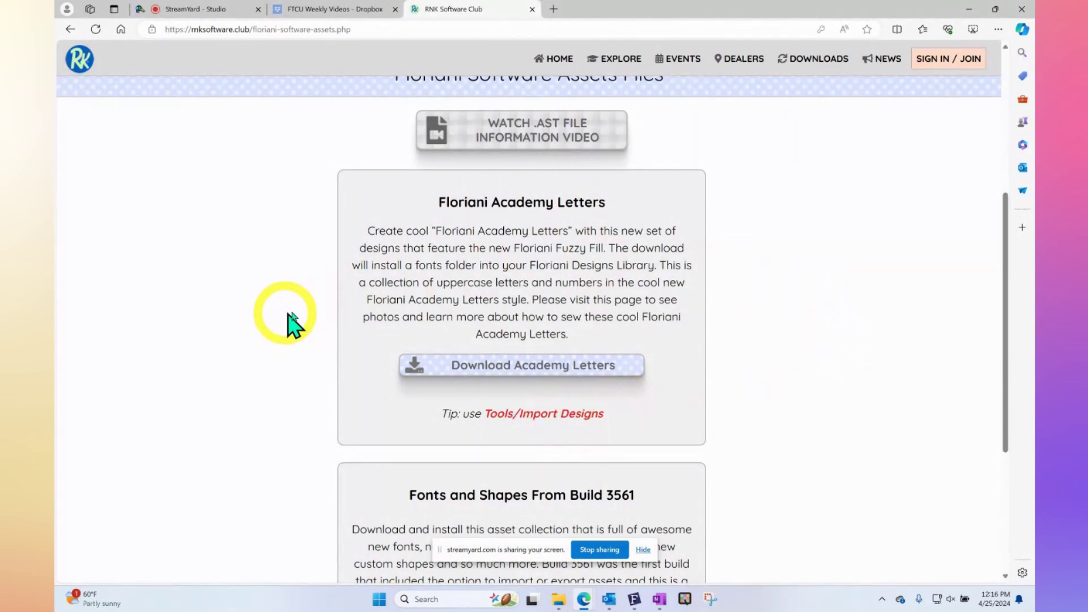
Download FlorianiAcademyLetters.ast and Fonts-and-Shapes-Build-3561.ast from the assets page.
{"action": "left_click", "coordinate": [530, 375]}
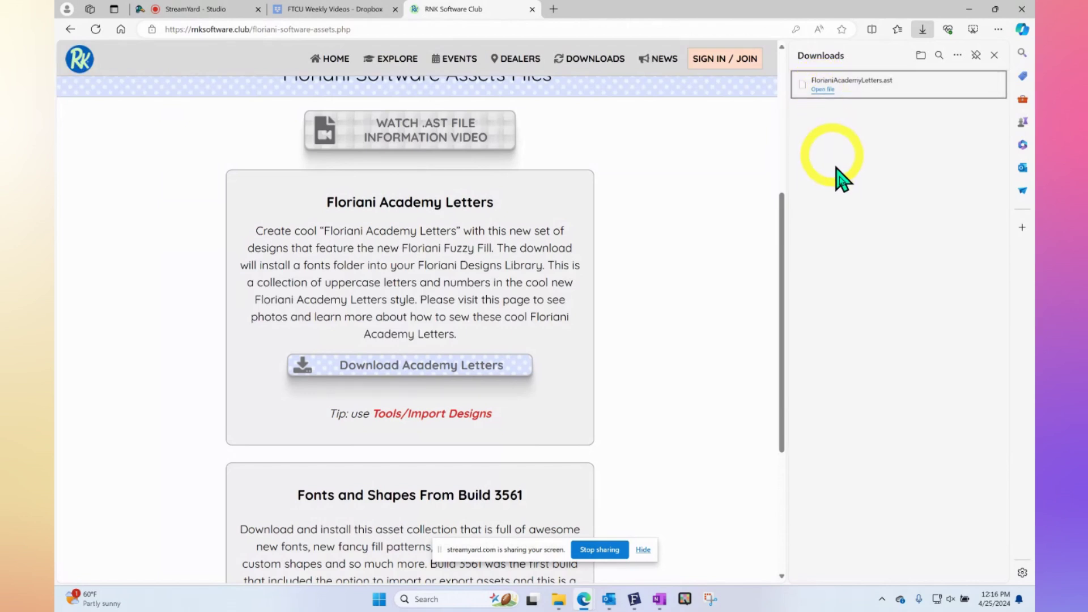
{"action": "left_click", "coordinate": [689, 251]}
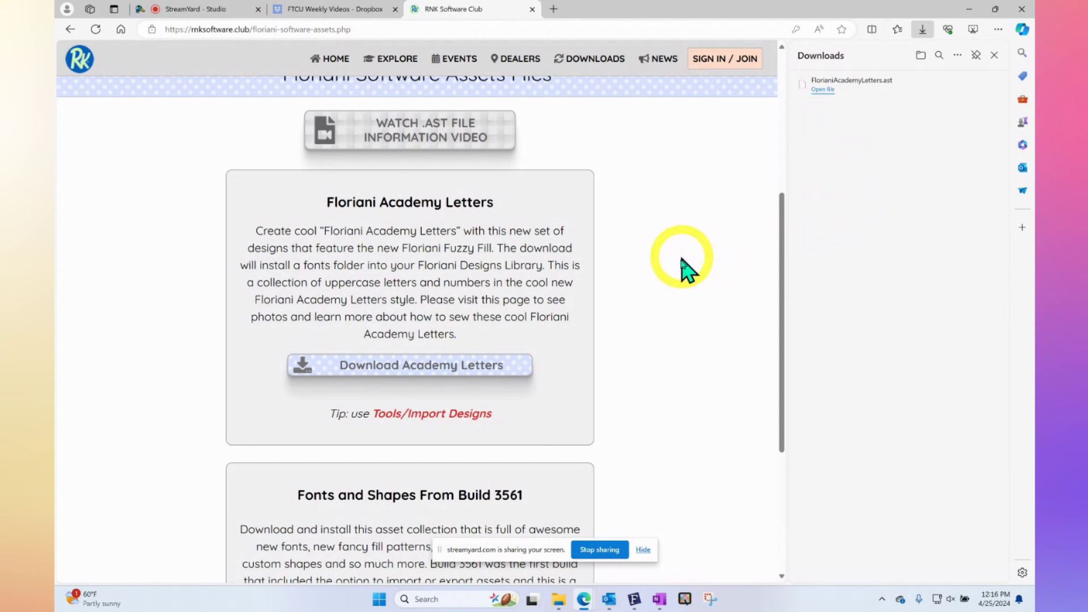
{"action": "scroll", "coordinate": [683, 278], "scroll_direction": "down", "scroll_amount": 4}
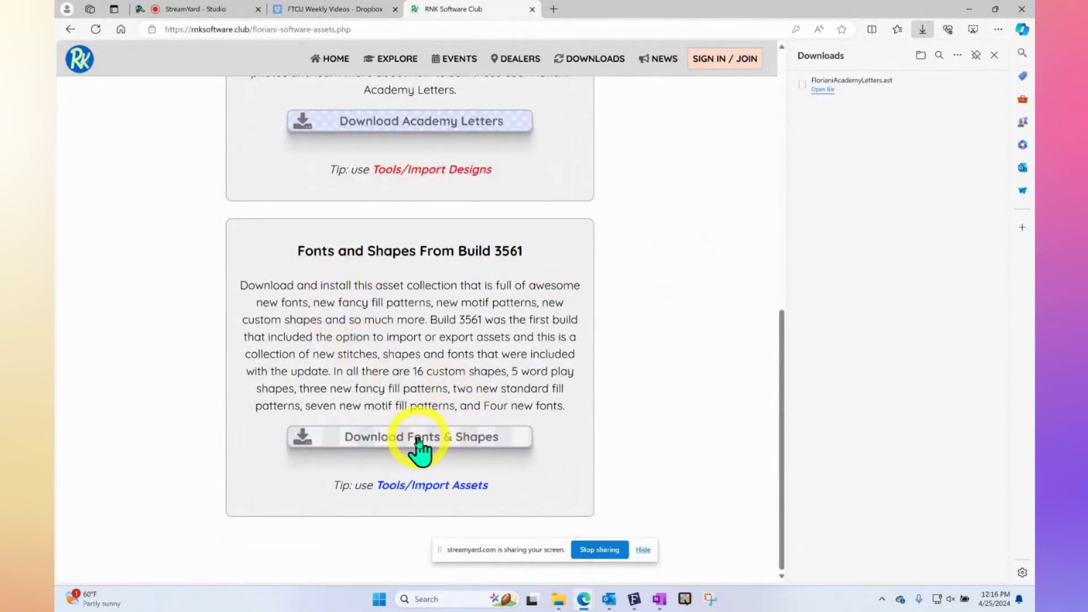
{"action": "left_click", "coordinate": [420, 443]}
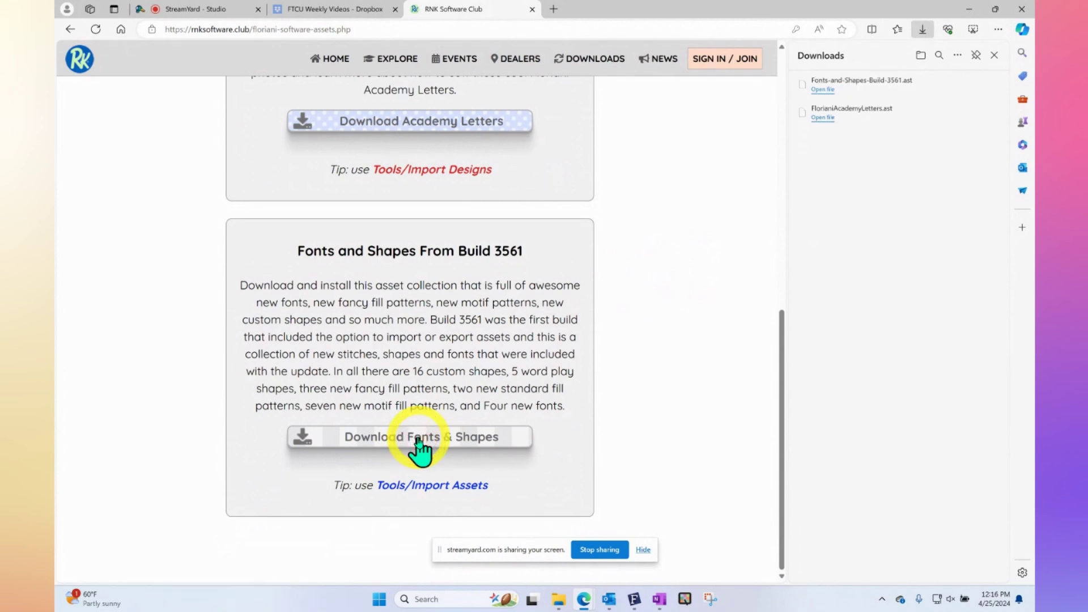
{"action": "mouse_move", "coordinate": [932, 85]}
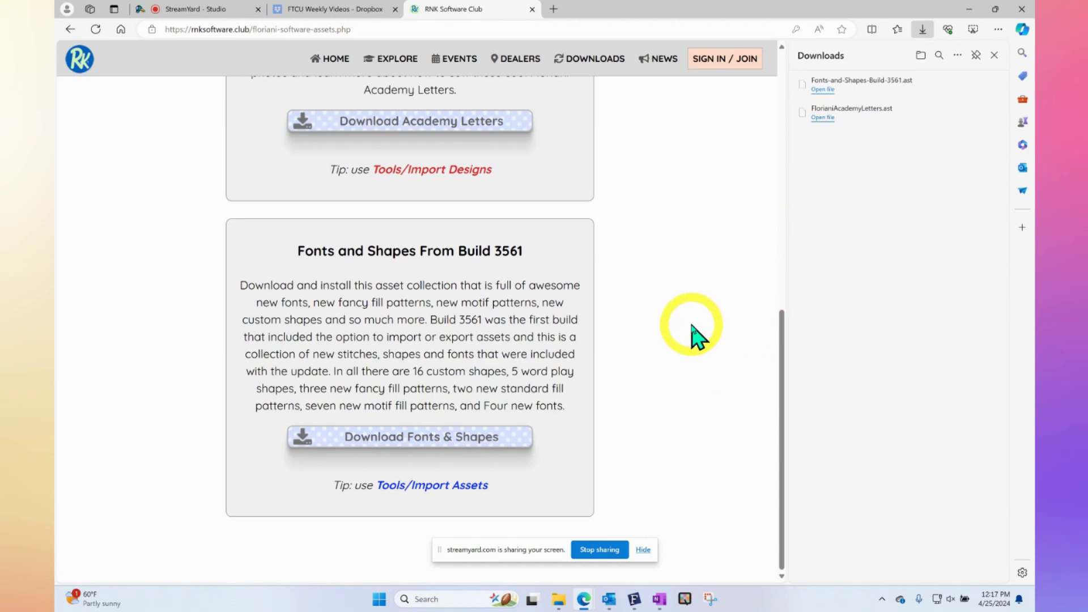
{"action": "scroll", "coordinate": [696, 337], "scroll_direction": "up", "scroll_amount": 7}
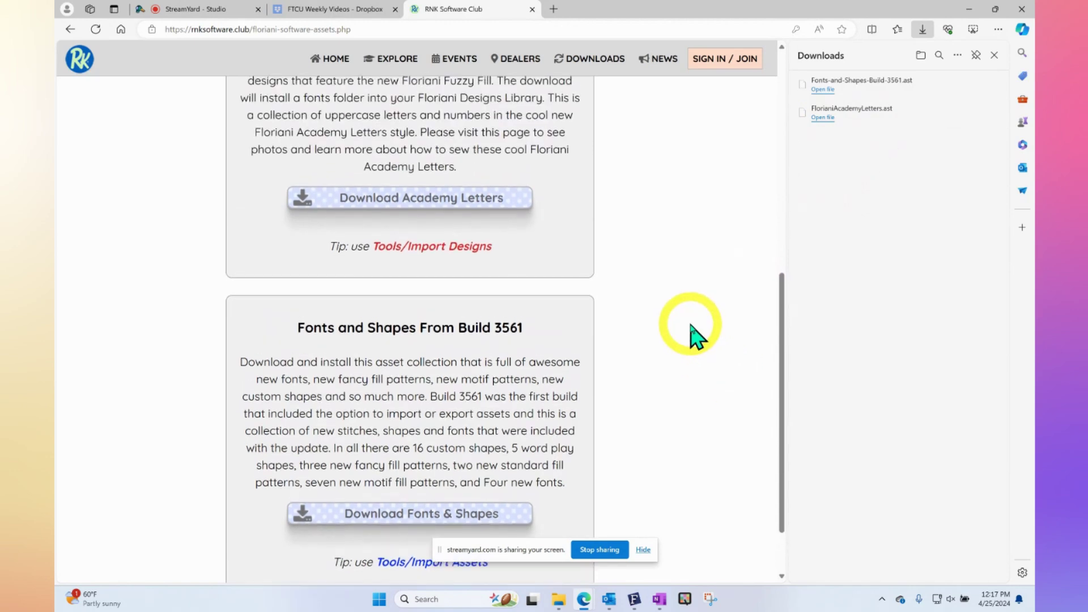
{"action": "scroll", "coordinate": [692, 333], "scroll_direction": "up", "scroll_amount": 3}
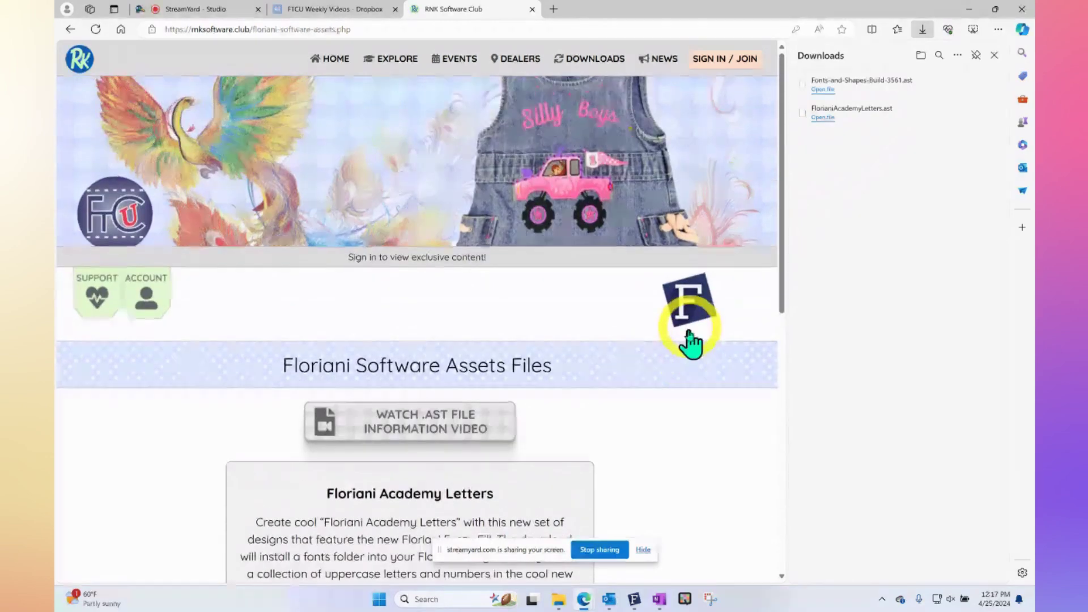
{"action": "scroll", "coordinate": [694, 373], "scroll_direction": "down", "scroll_amount": 7}
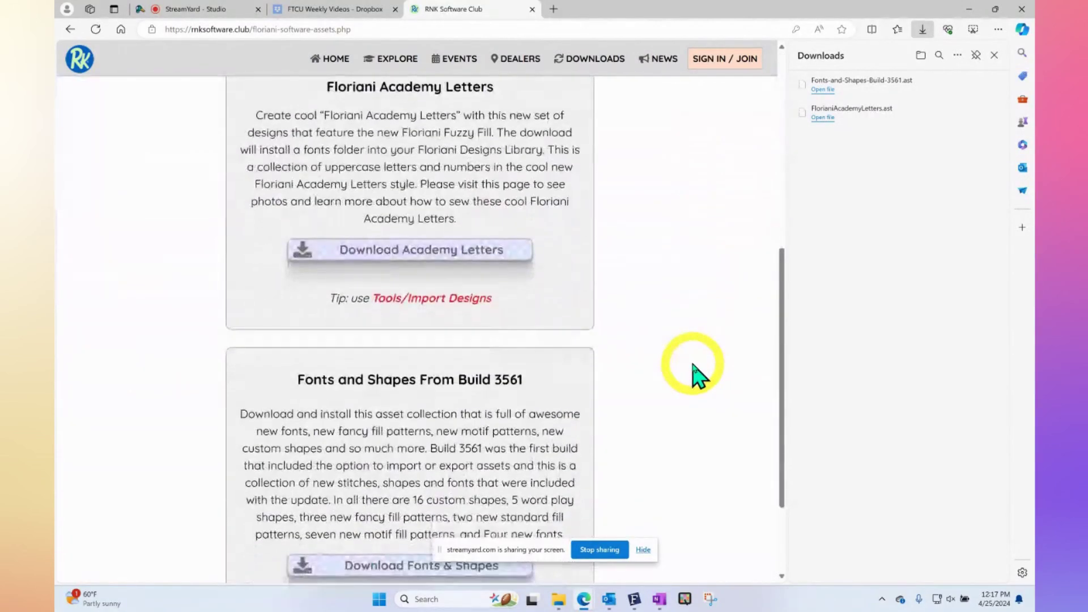
{"action": "scroll", "coordinate": [622, 319], "scroll_direction": "down", "scroll_amount": 1}
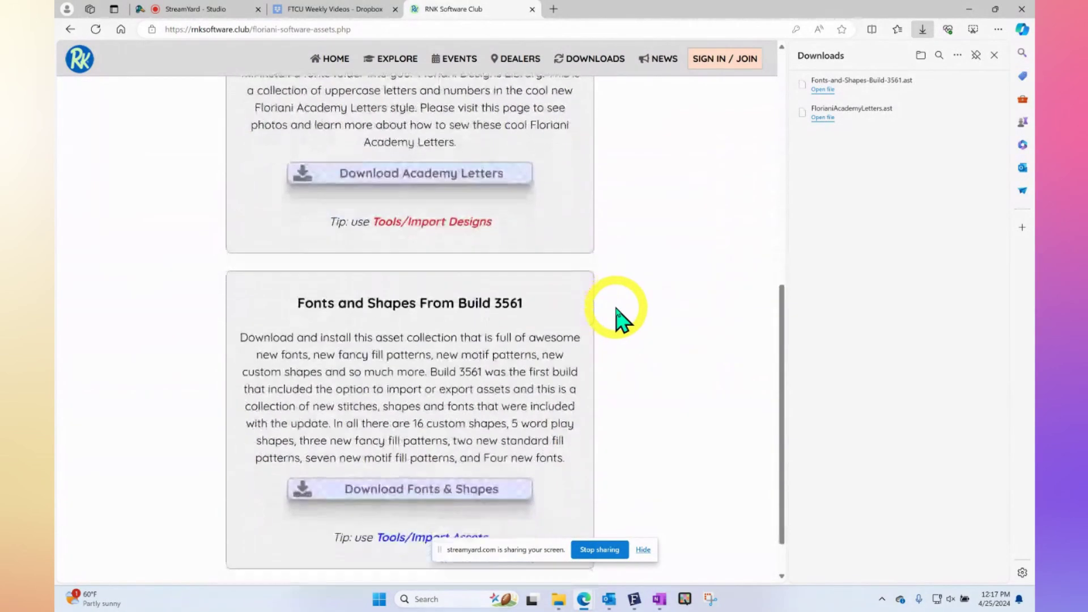
{"action": "scroll", "coordinate": [622, 320], "scroll_direction": "down", "scroll_amount": 1}
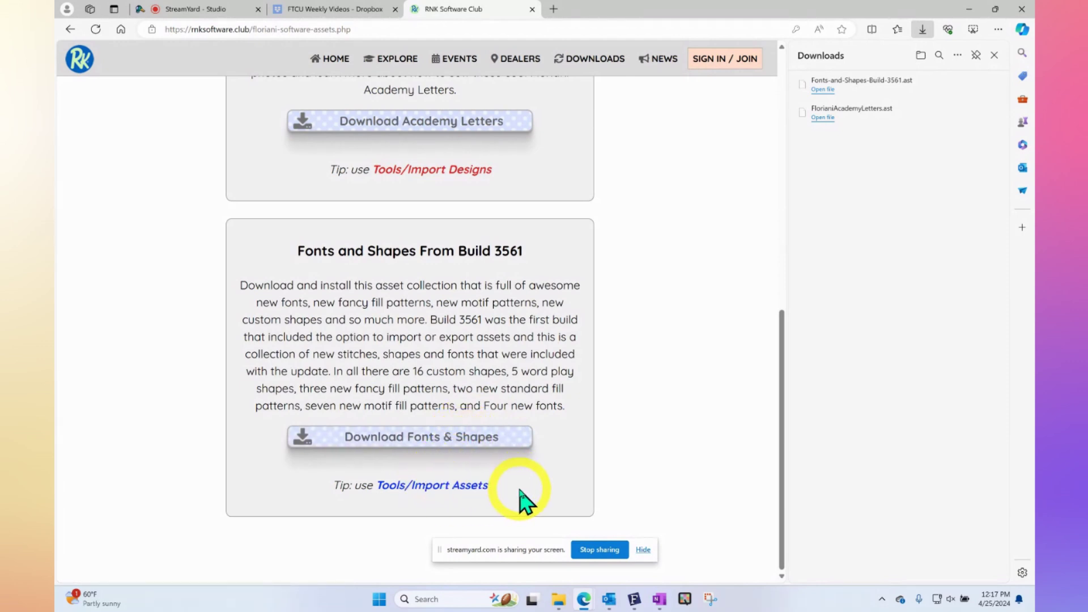
Switch to Floriani Total Control U's blank Design1 window and show the Tools menu.
{"action": "left_click", "coordinate": [634, 602]}
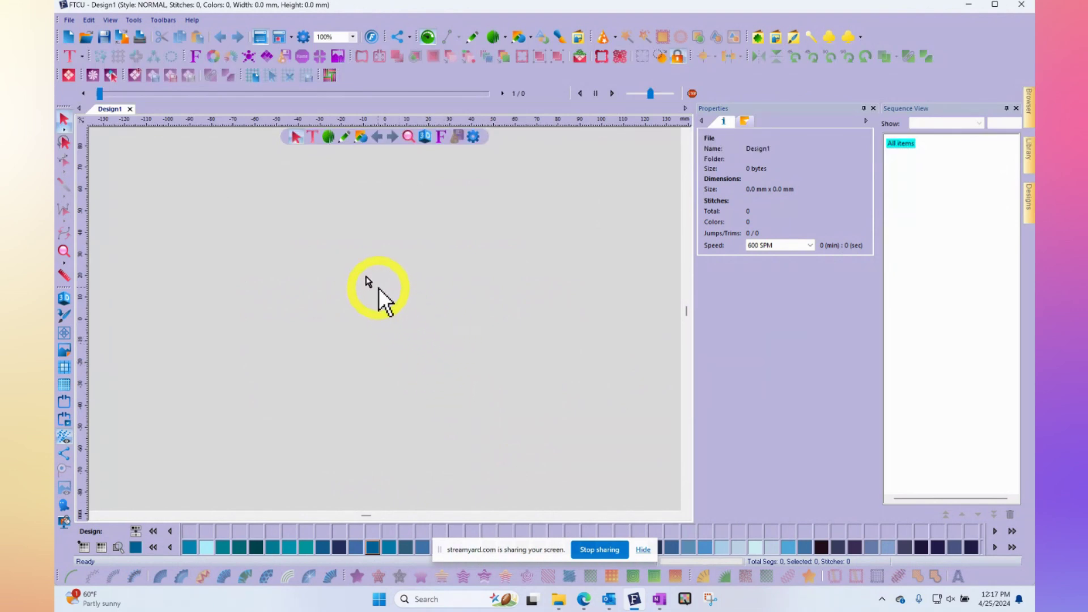
{"action": "left_click", "coordinate": [134, 20]}
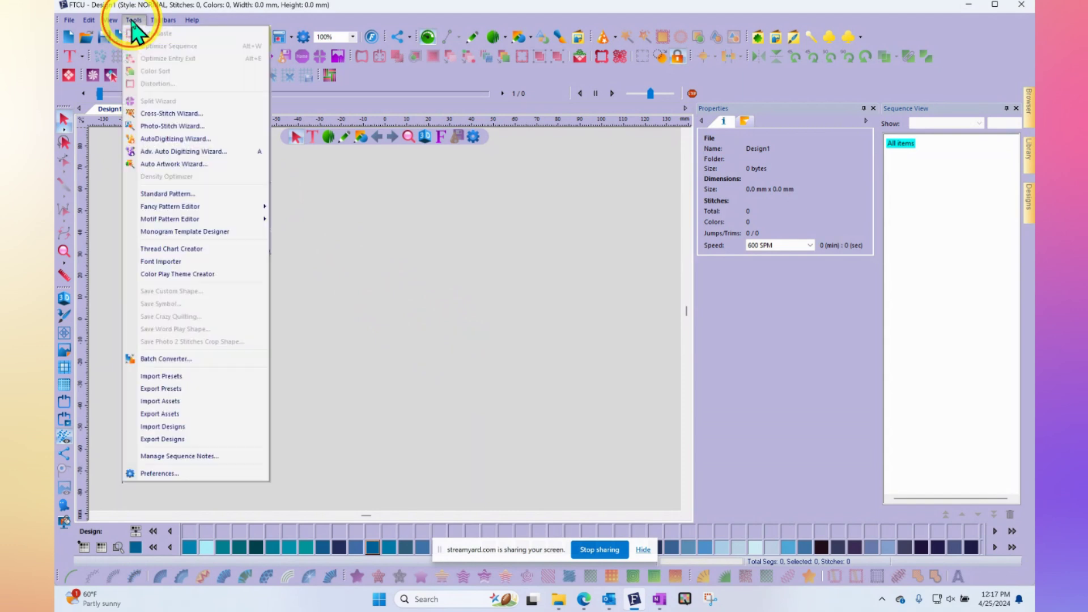
Import FlorianiAcademyLetters.ast from the Downloads folder via Import Assets.
{"action": "left_click", "coordinate": [178, 429]}
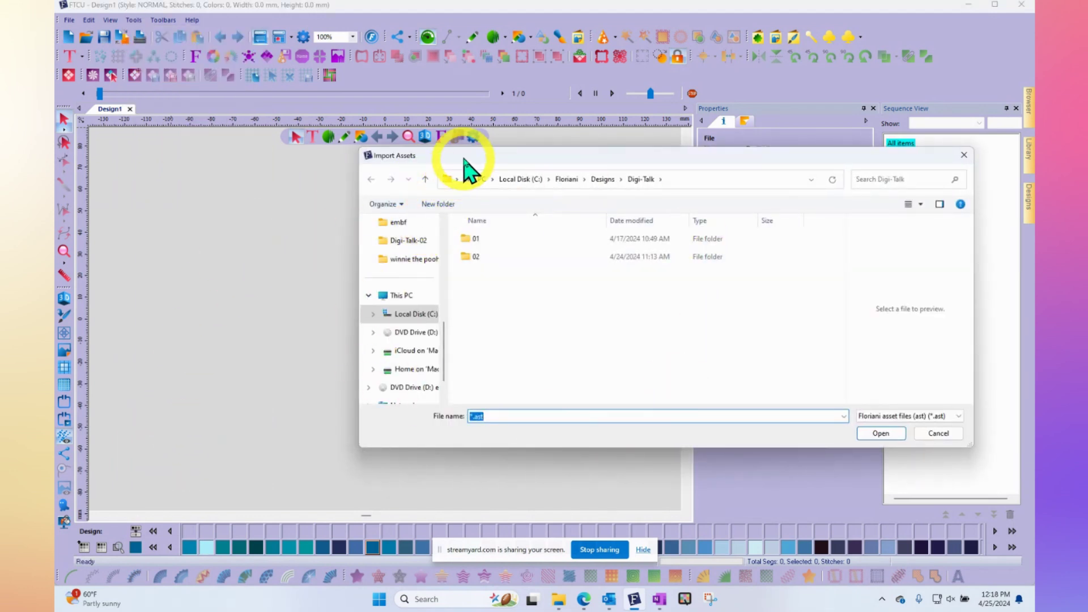
{"action": "left_click_drag", "start_coordinate": [466, 155], "coordinate": [219, 146]}
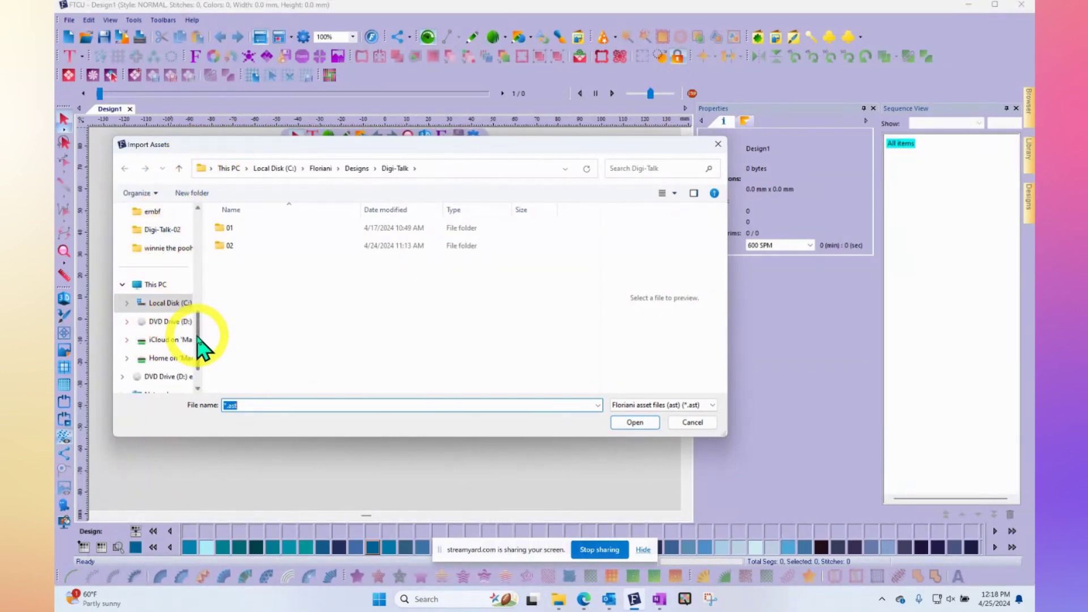
{"action": "left_click_drag", "start_coordinate": [198, 343], "coordinate": [203, 286]}
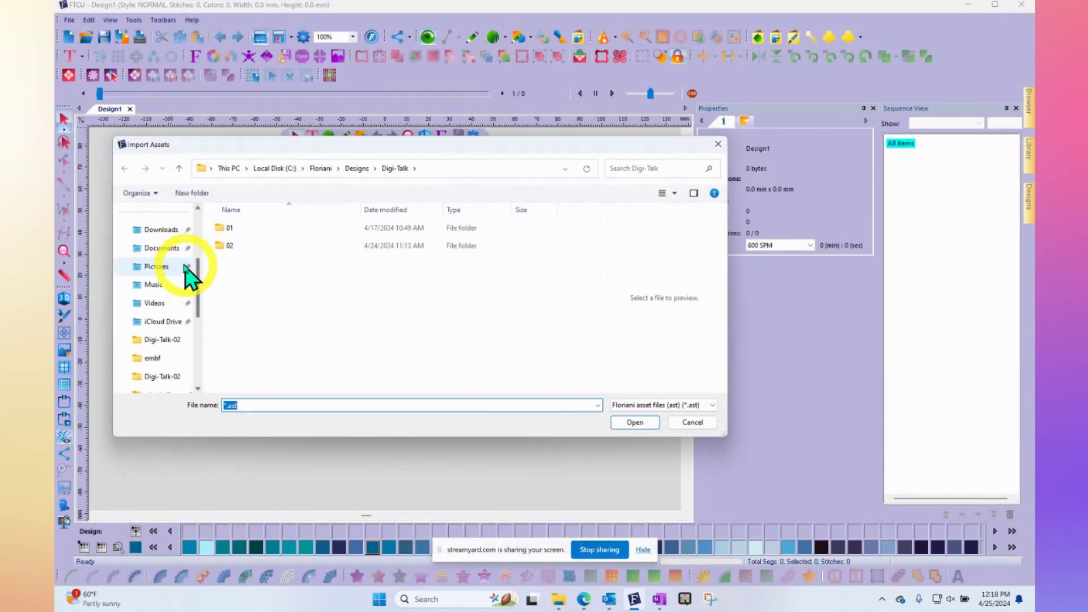
{"action": "left_click", "coordinate": [161, 229]}
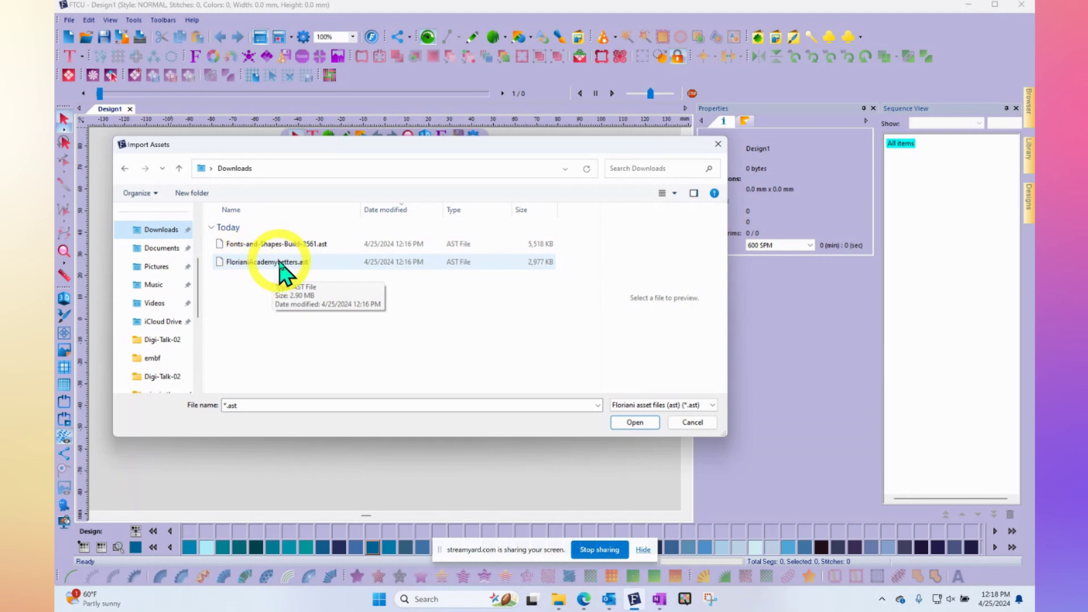
{"action": "left_click", "coordinate": [278, 266]}
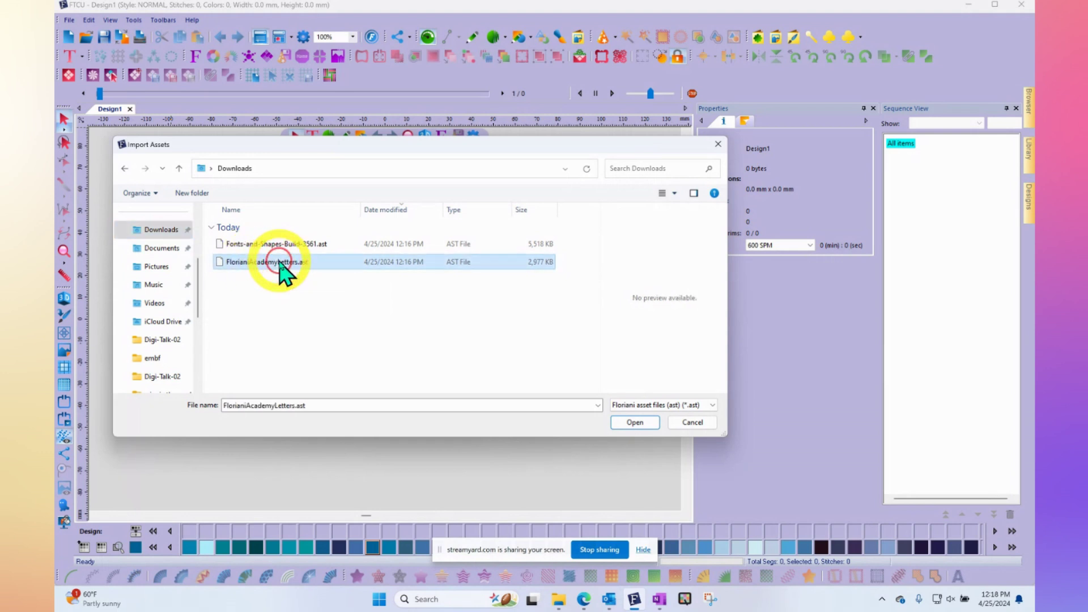
{"action": "left_click", "coordinate": [636, 423]}
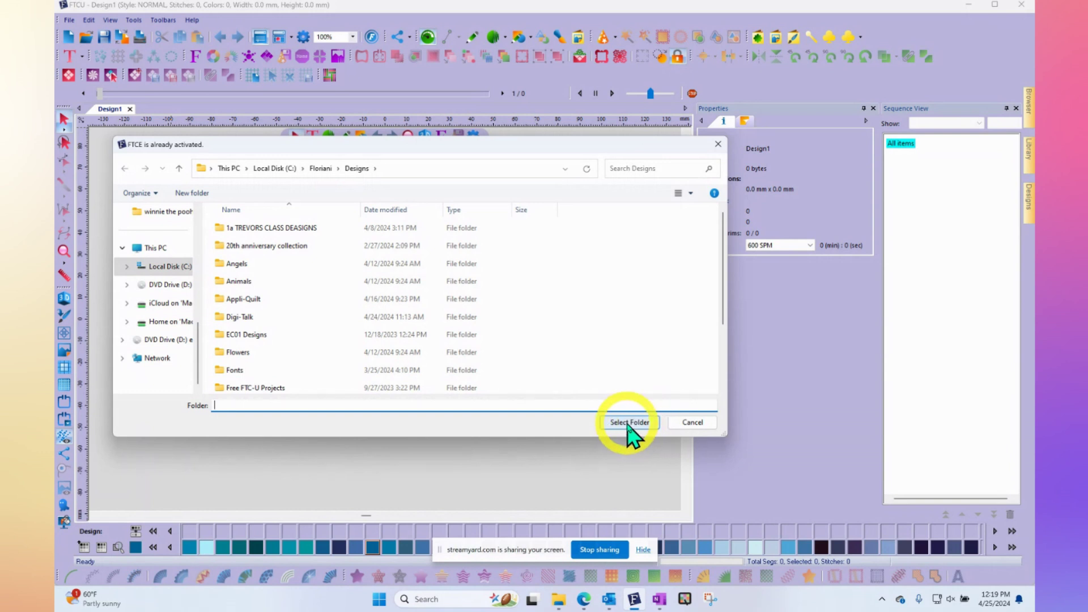
Cancel the folder prompt and display the Academy Fuzzy letter designs under Fonts in the Library.
{"action": "left_click", "coordinate": [703, 425]}
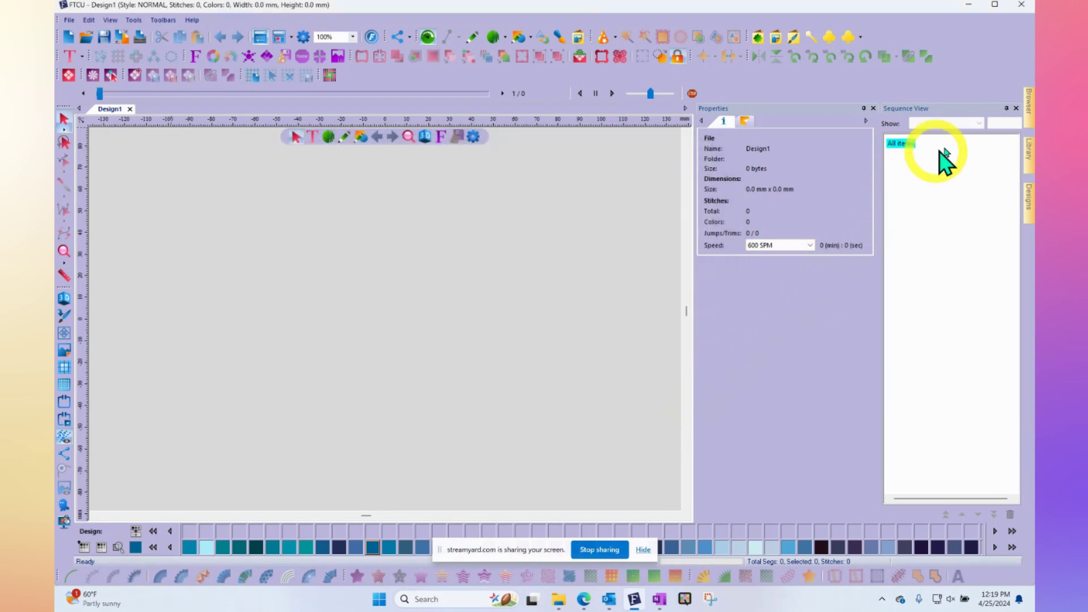
{"action": "left_click", "coordinate": [1030, 159]}
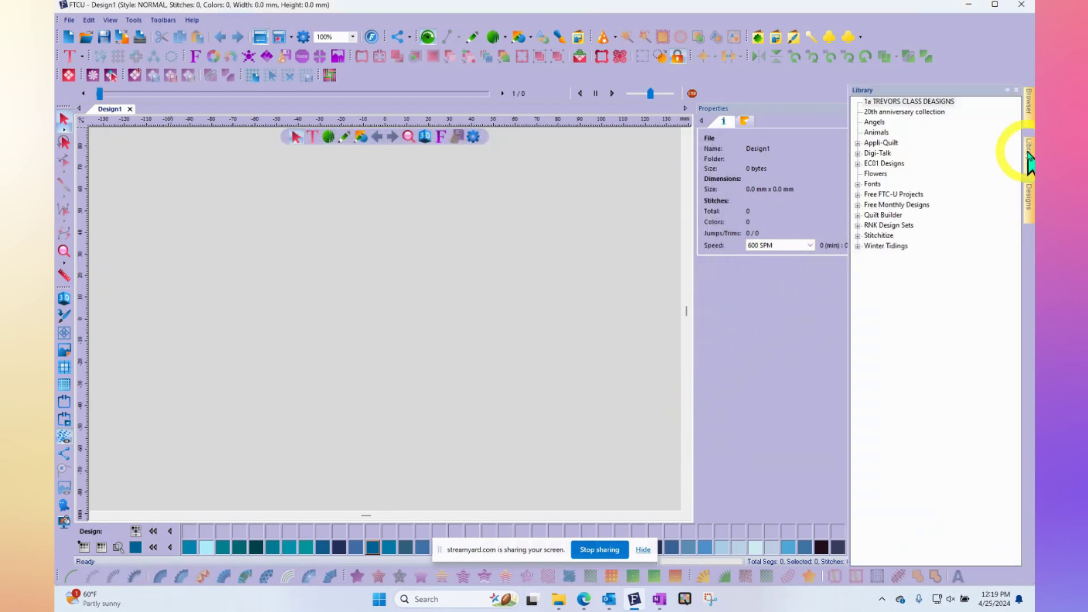
{"action": "left_click", "coordinate": [857, 186]}
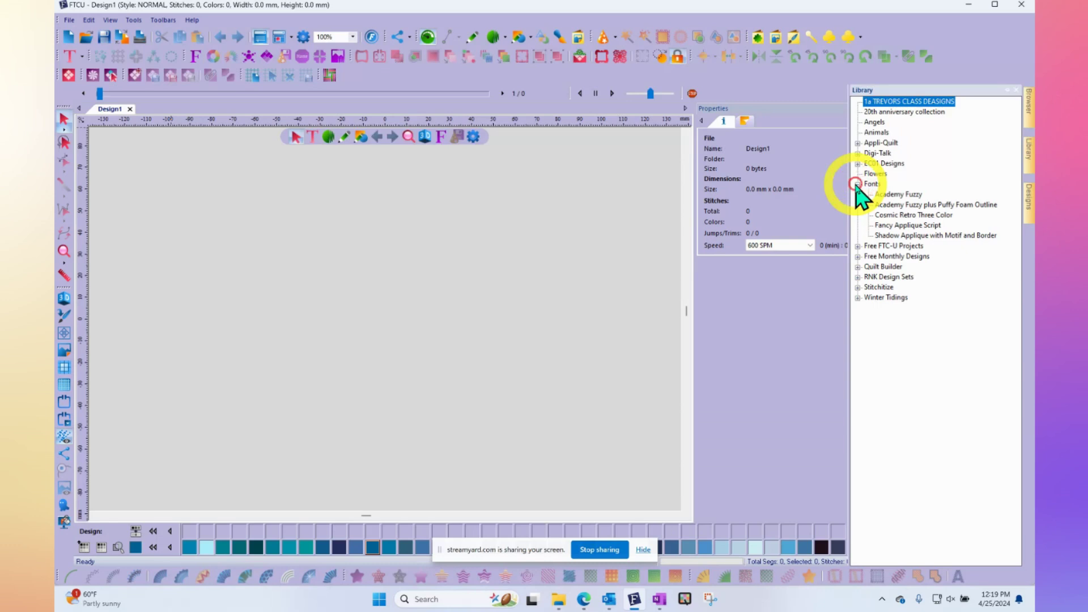
{"action": "left_click", "coordinate": [914, 196]}
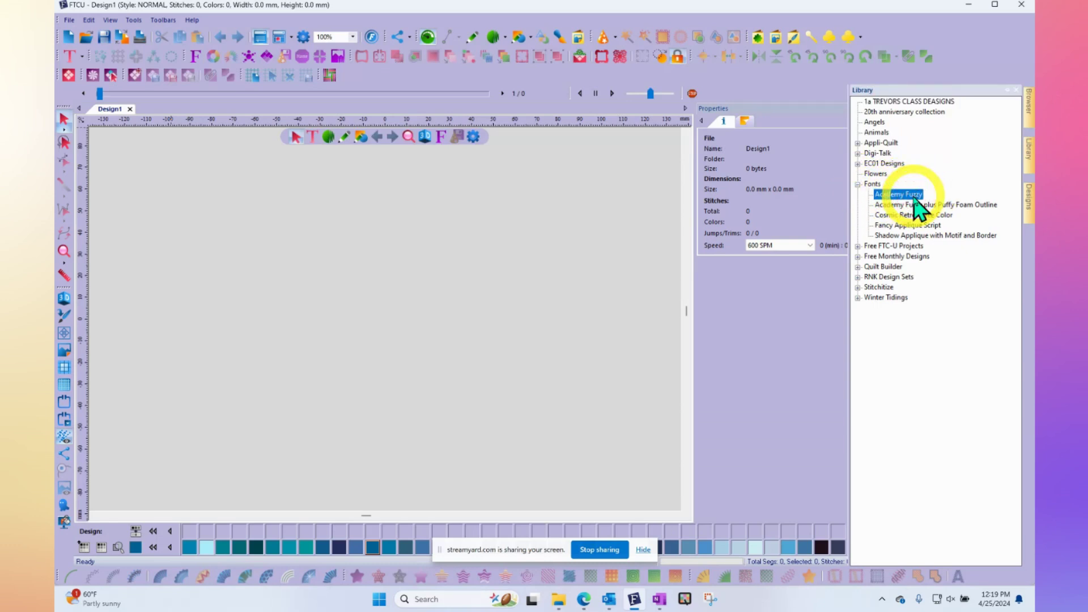
{"action": "left_click", "coordinate": [1026, 207]}
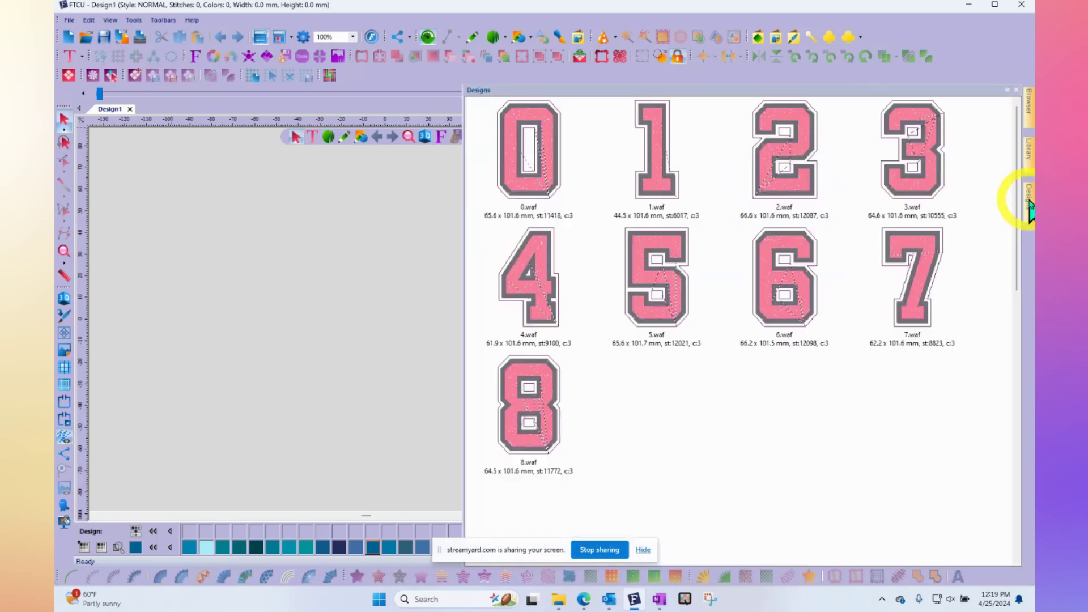
Drag the Academy Fuzzy L.waf and M.waf letters side by side onto Design1.
{"action": "scroll", "coordinate": [848, 347], "scroll_direction": "down", "scroll_amount": 5}
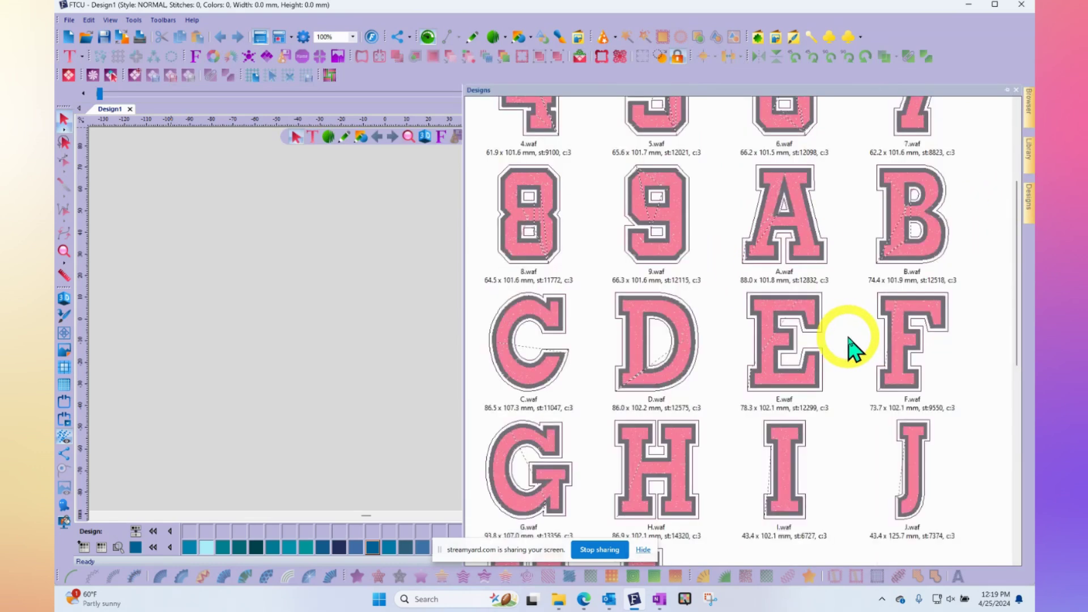
{"action": "scroll", "coordinate": [853, 349], "scroll_direction": "down", "scroll_amount": 3}
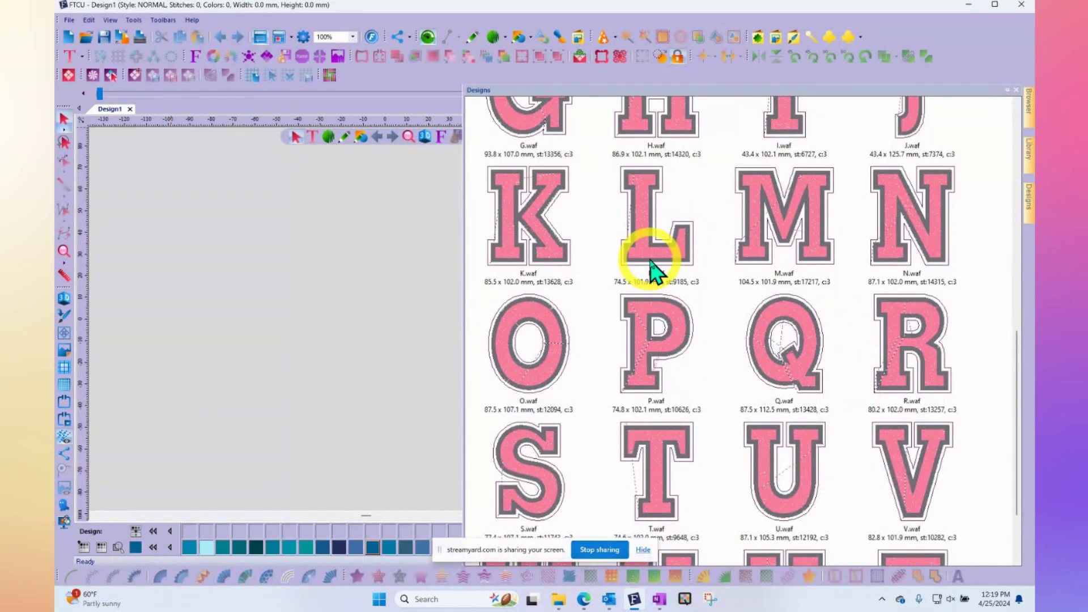
{"action": "left_click_drag", "start_coordinate": [651, 256], "coordinate": [453, 298]}
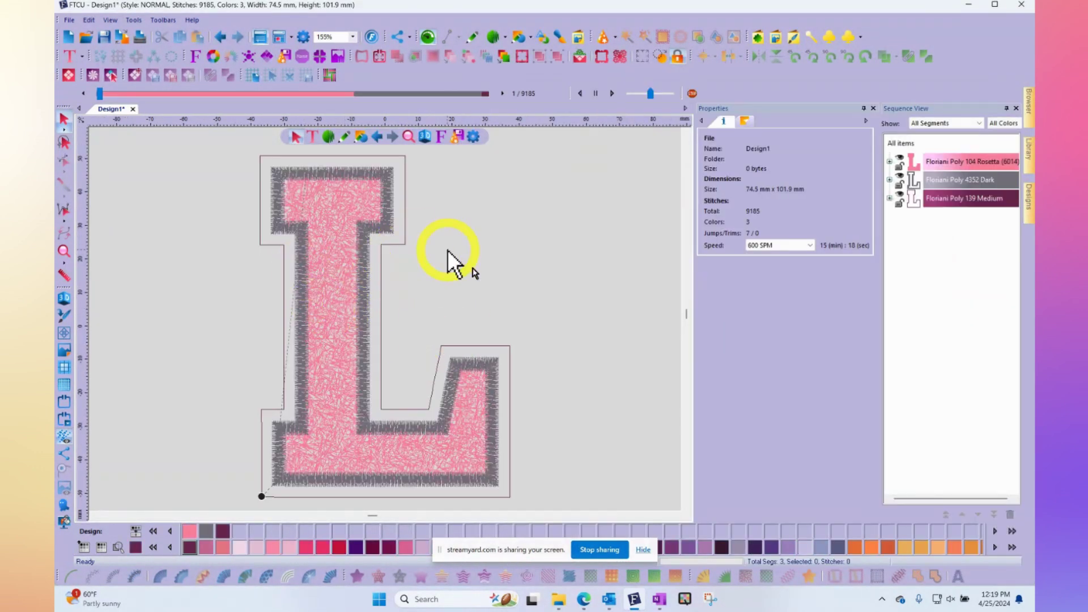
{"action": "left_click", "coordinate": [1028, 199]}
{"action": "left_click_drag", "start_coordinate": [819, 206], "coordinate": [651, 301]}
{"action": "left_click", "coordinate": [171, 189]}
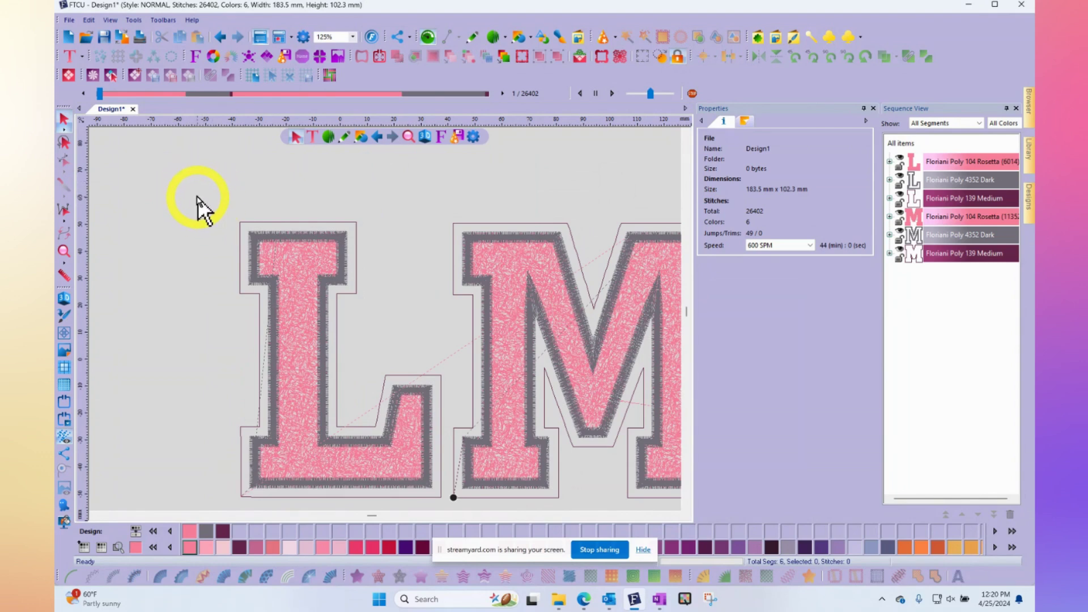
Start Tools > Import Assets with Fonts-and-Shapes-Build-3561.ast from Downloads.
{"action": "left_click", "coordinate": [134, 20]}
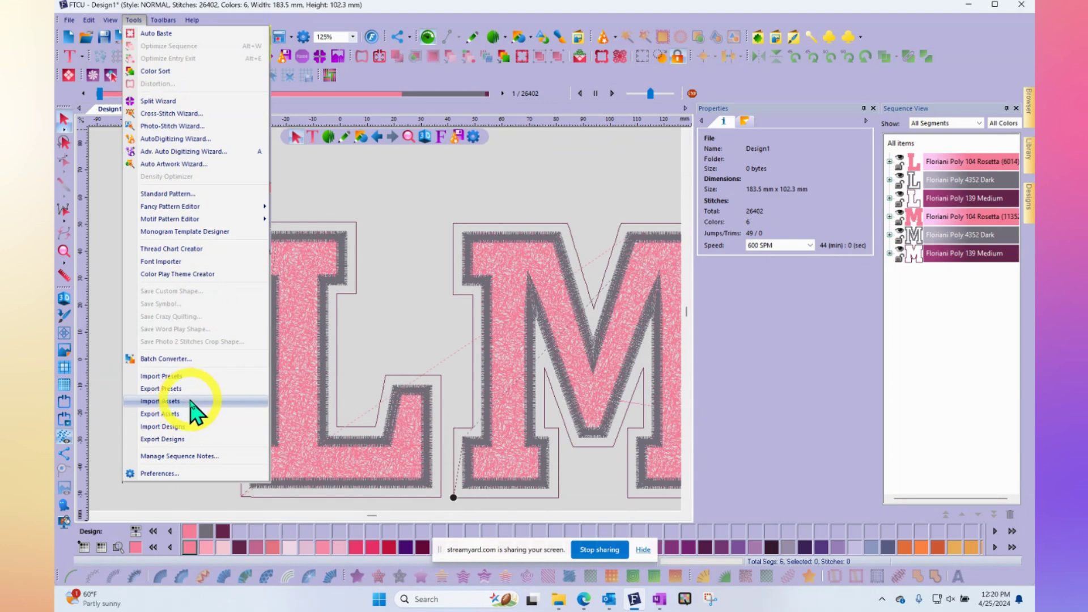
{"action": "left_click", "coordinate": [192, 403]}
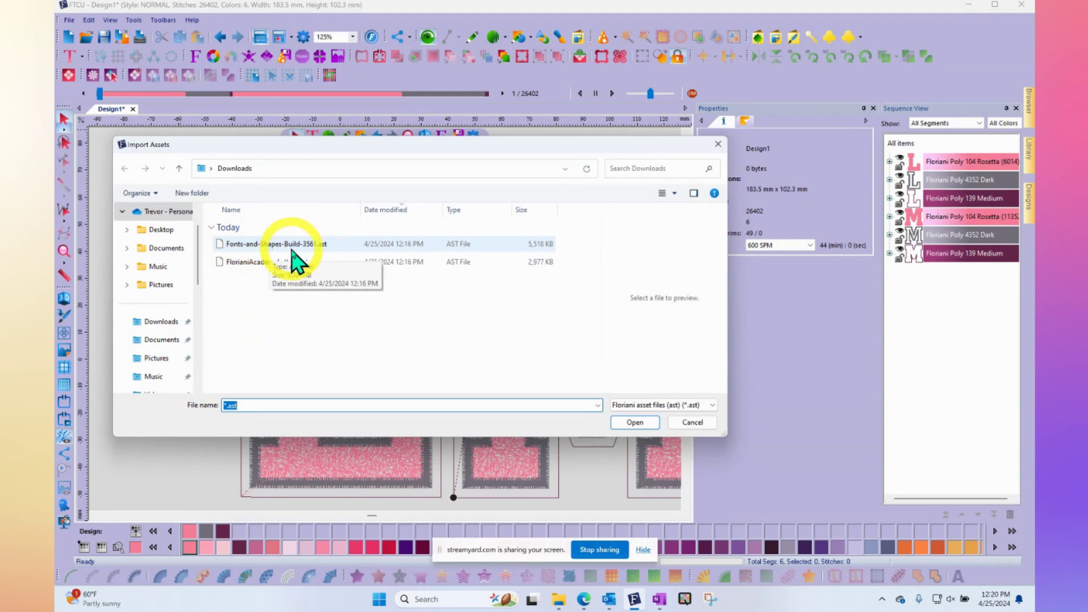
{"action": "left_click", "coordinate": [267, 246]}
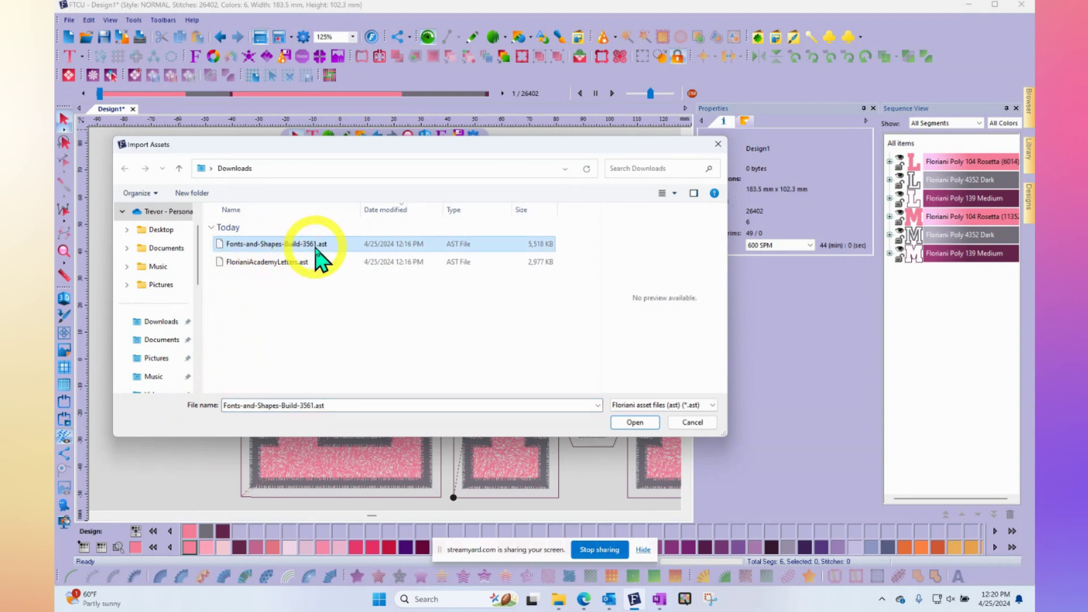
{"action": "left_click", "coordinate": [635, 423]}
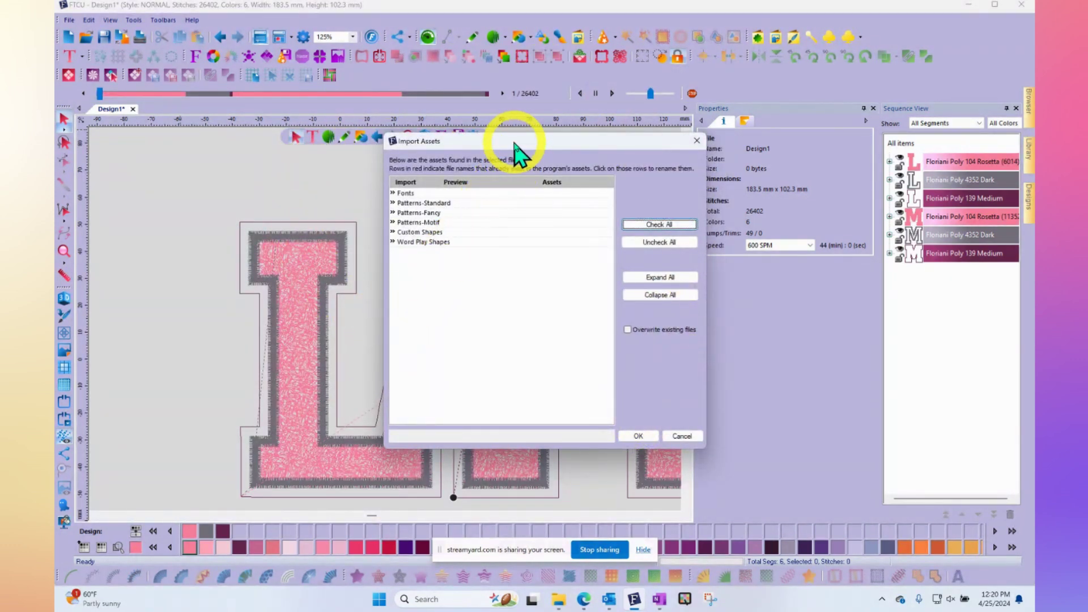
Expand the Fonts, Patterns-Standard, Patterns-Fancy and Patterns-Motif groups in the import list.
{"action": "left_click_drag", "start_coordinate": [510, 142], "coordinate": [258, 139]}
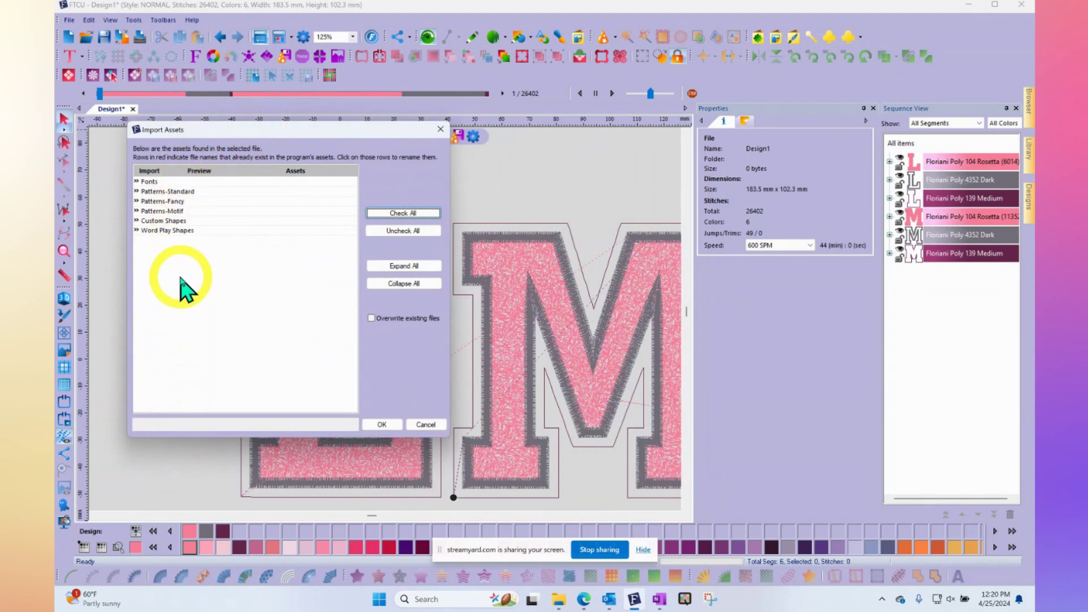
{"action": "left_click", "coordinate": [136, 182]}
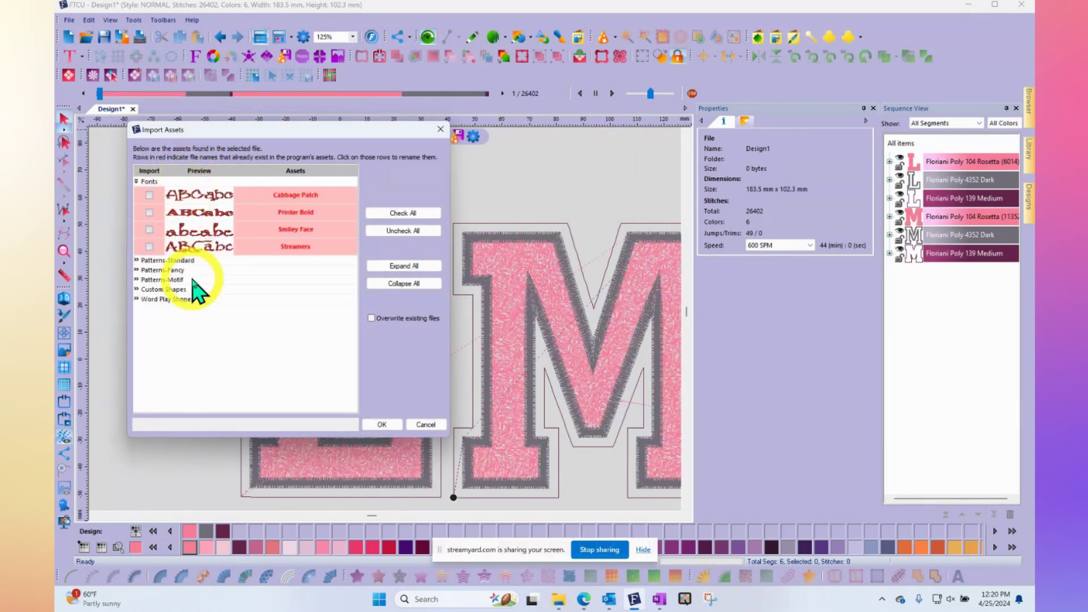
{"action": "left_click", "coordinate": [136, 260]}
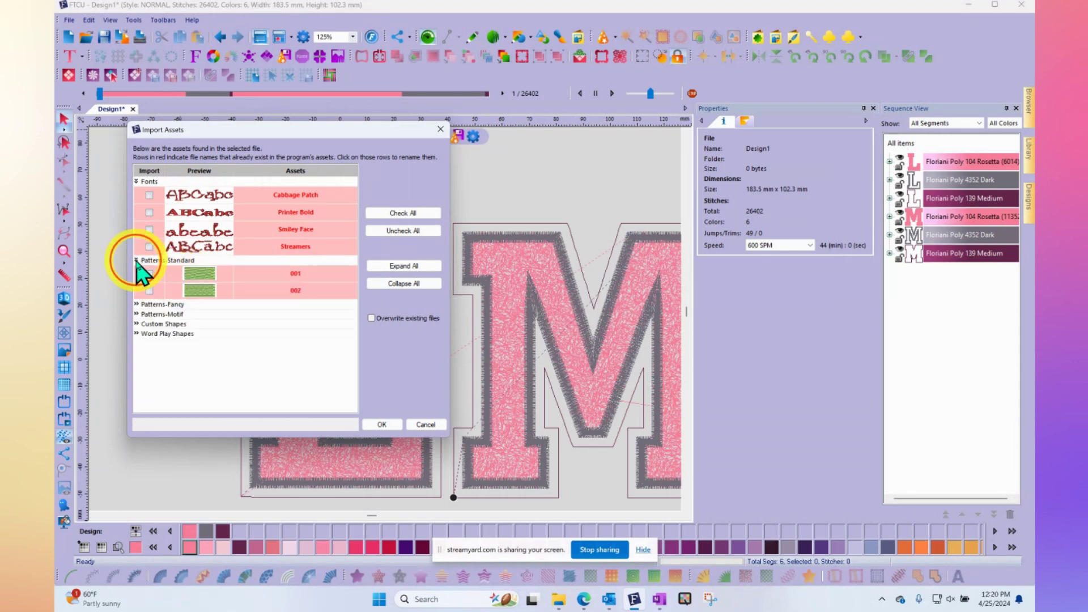
{"action": "left_click", "coordinate": [136, 305]}
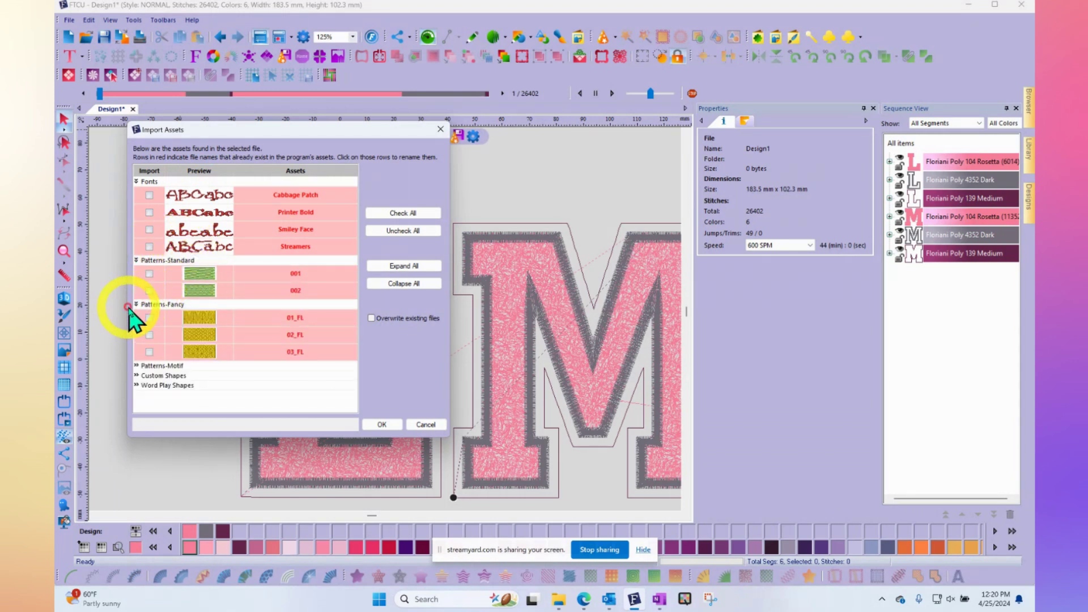
{"action": "left_click", "coordinate": [137, 365]}
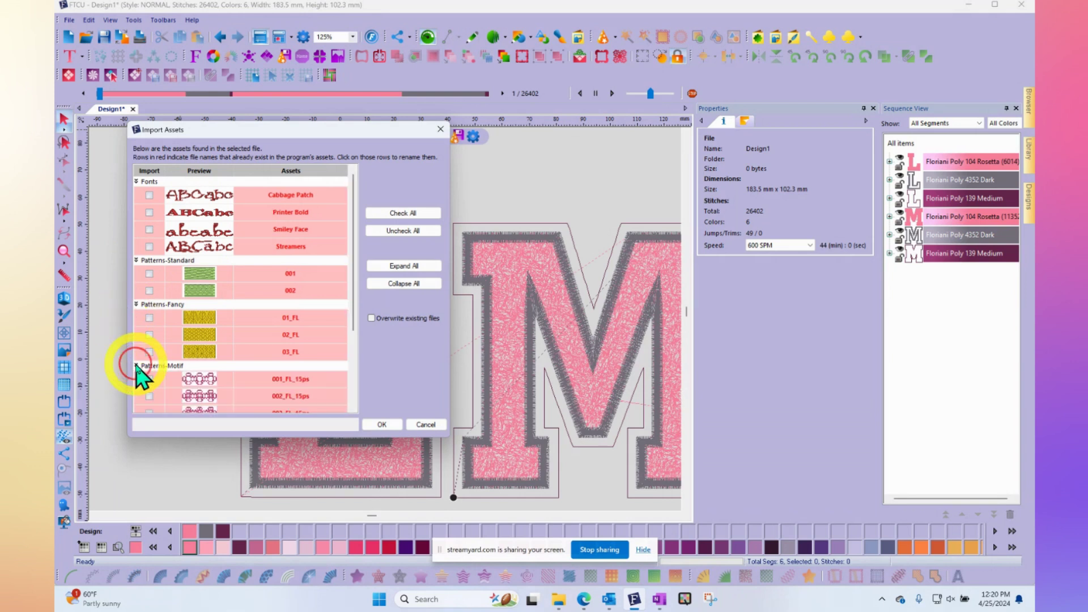
Expand the Custom Shapes and Word Play Shapes groups and scroll through the list.
{"action": "scroll", "coordinate": [237, 315], "scroll_direction": "down", "scroll_amount": 2}
{"action": "scroll", "coordinate": [237, 316], "scroll_direction": "down", "scroll_amount": 1}
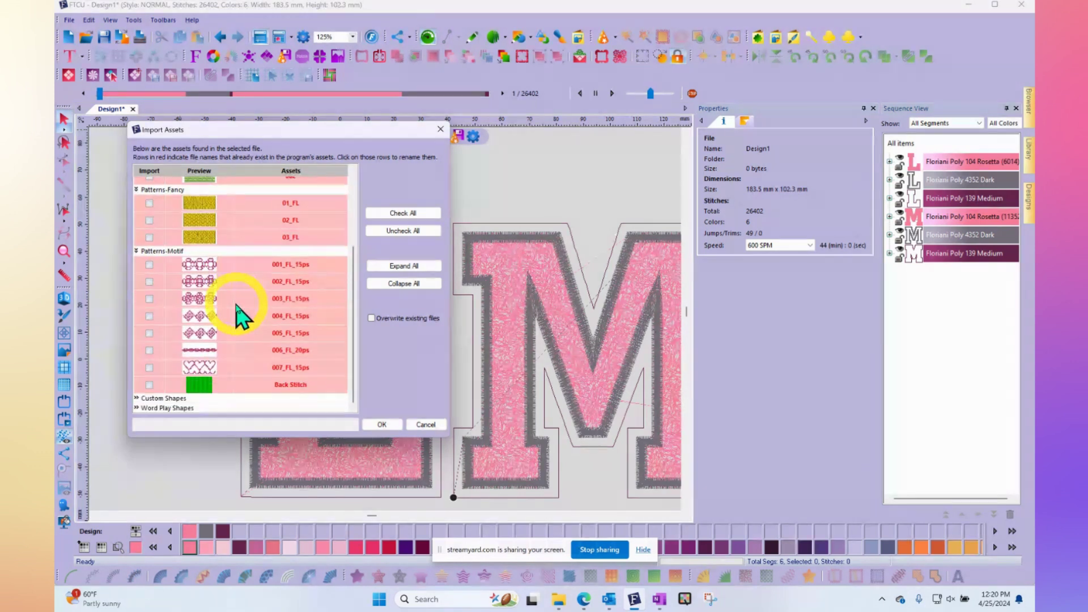
{"action": "left_click", "coordinate": [137, 399]}
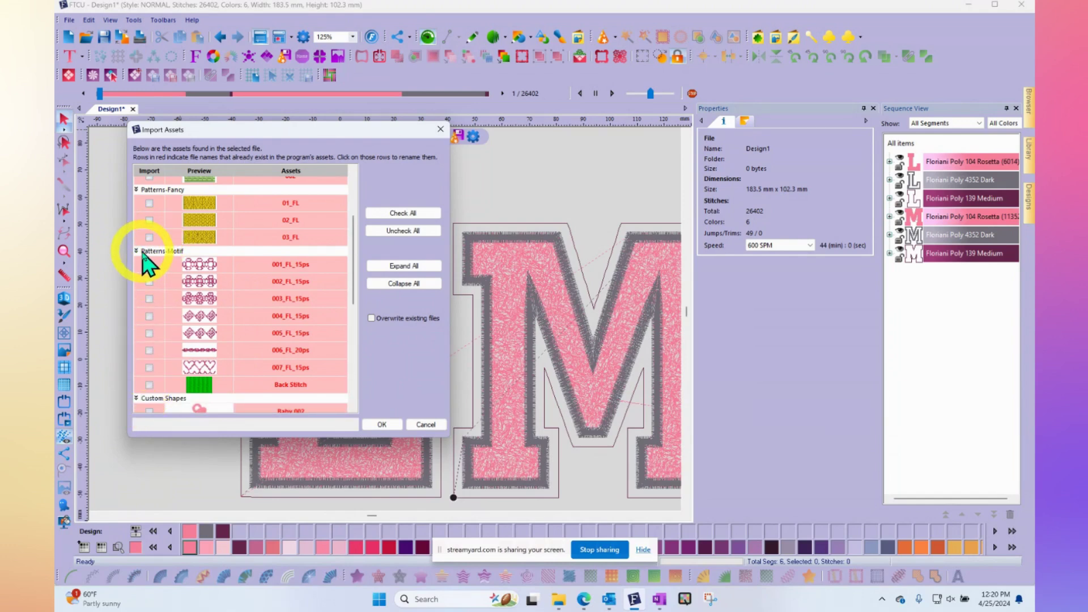
{"action": "scroll", "coordinate": [216, 278], "scroll_direction": "down", "scroll_amount": 9}
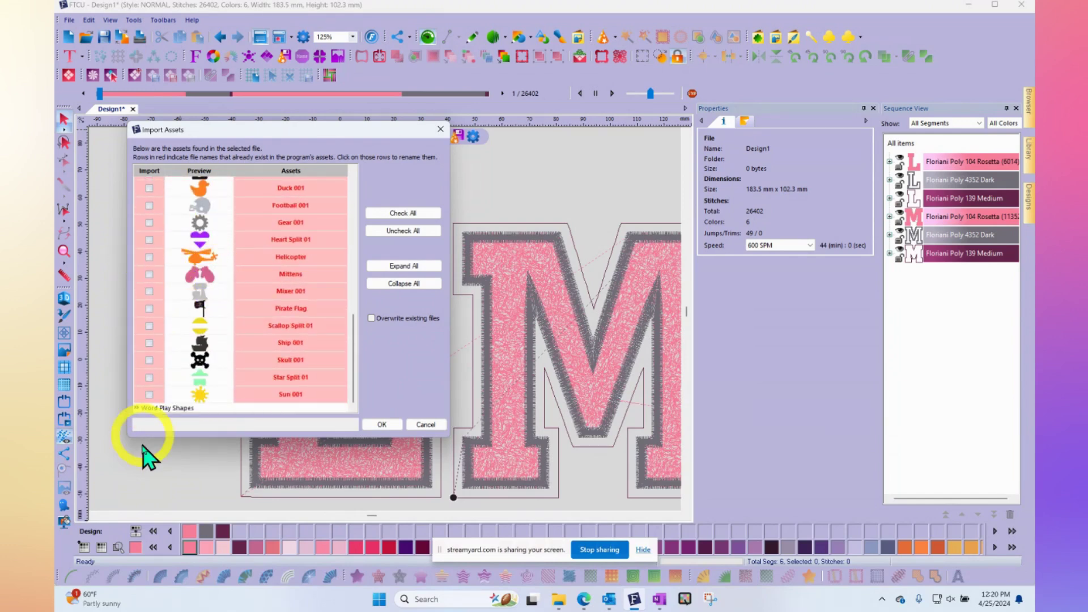
{"action": "left_click", "coordinate": [137, 408]}
{"action": "scroll", "coordinate": [231, 339], "scroll_direction": "down", "scroll_amount": 2}
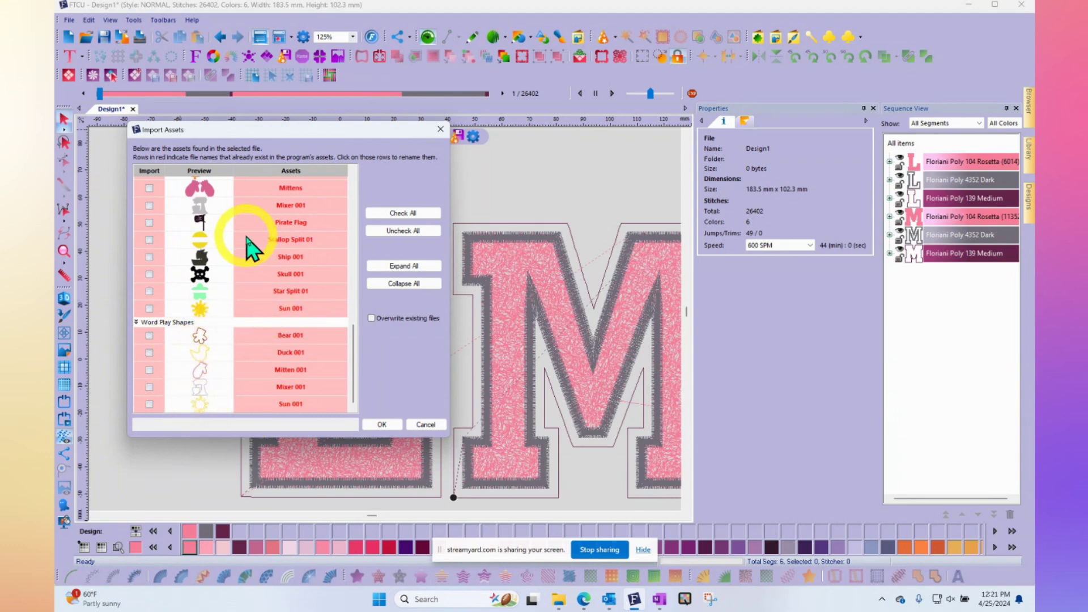
{"action": "scroll", "coordinate": [250, 250], "scroll_direction": "up", "scroll_amount": 4}
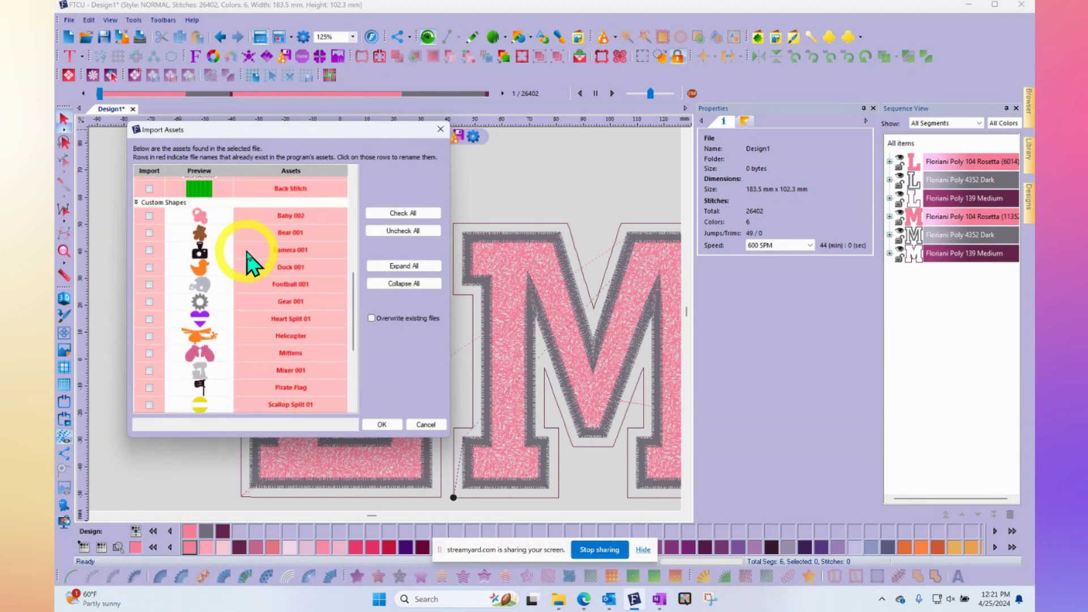
{"action": "scroll", "coordinate": [249, 267], "scroll_direction": "up", "scroll_amount": 3}
{"action": "scroll", "coordinate": [250, 272], "scroll_direction": "up", "scroll_amount": 6}
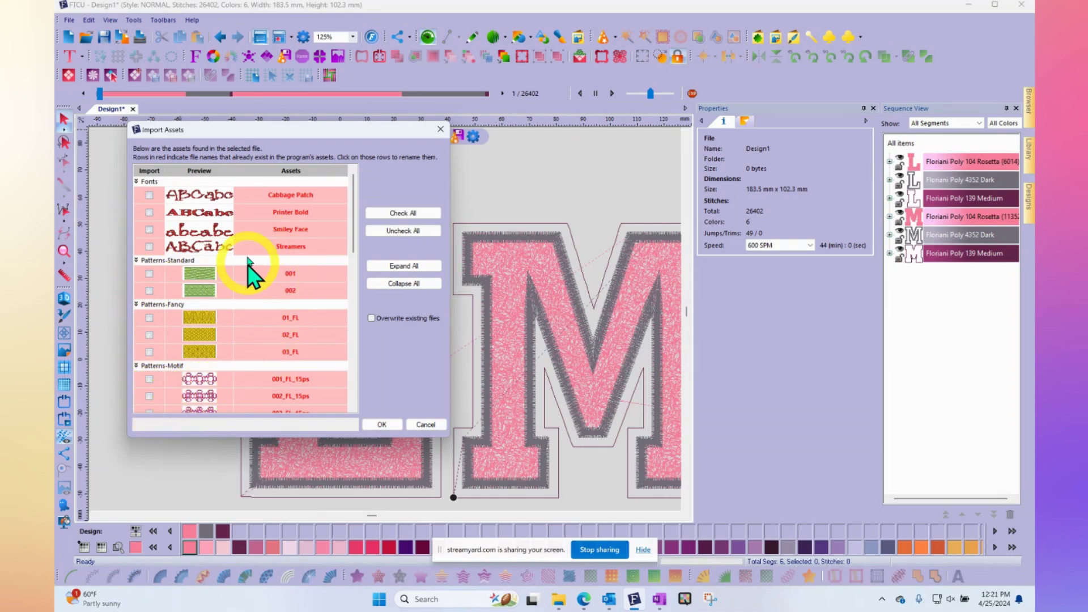
Tick the Streamers font, rename it Streamers2, and import only that font.
{"action": "left_click", "coordinate": [149, 247]}
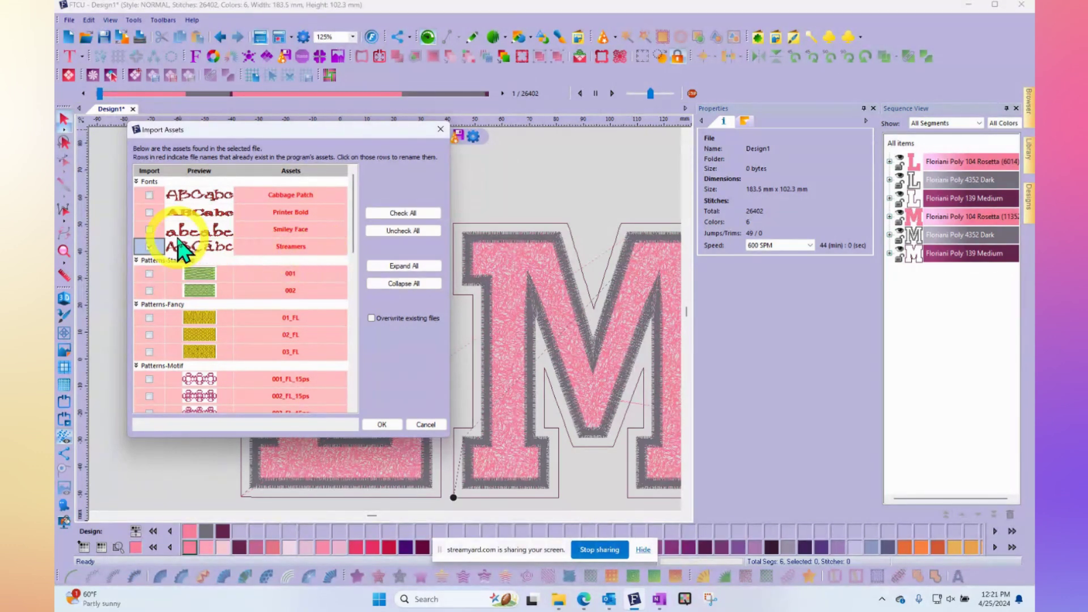
{"action": "left_click", "coordinate": [307, 248]}
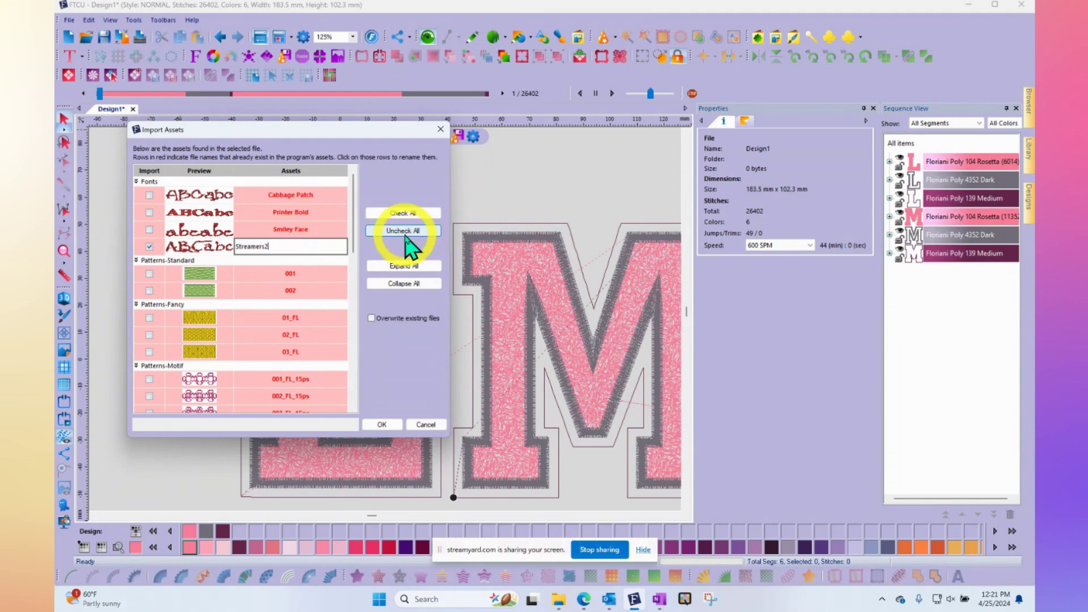
{"action": "left_click", "coordinate": [265, 273]}
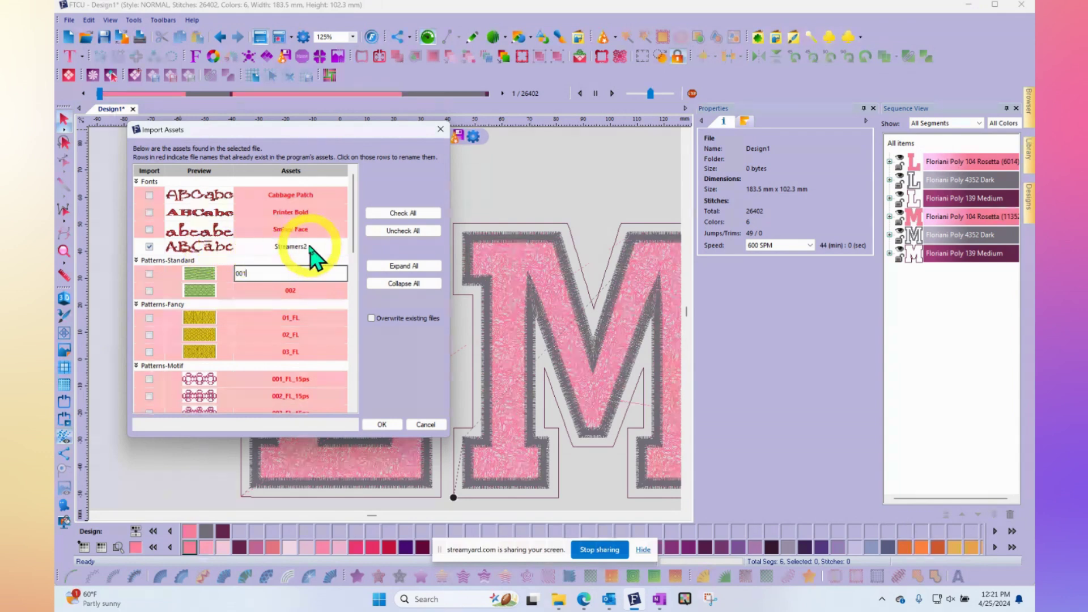
{"action": "scroll", "coordinate": [255, 354], "scroll_direction": "down", "scroll_amount": 1}
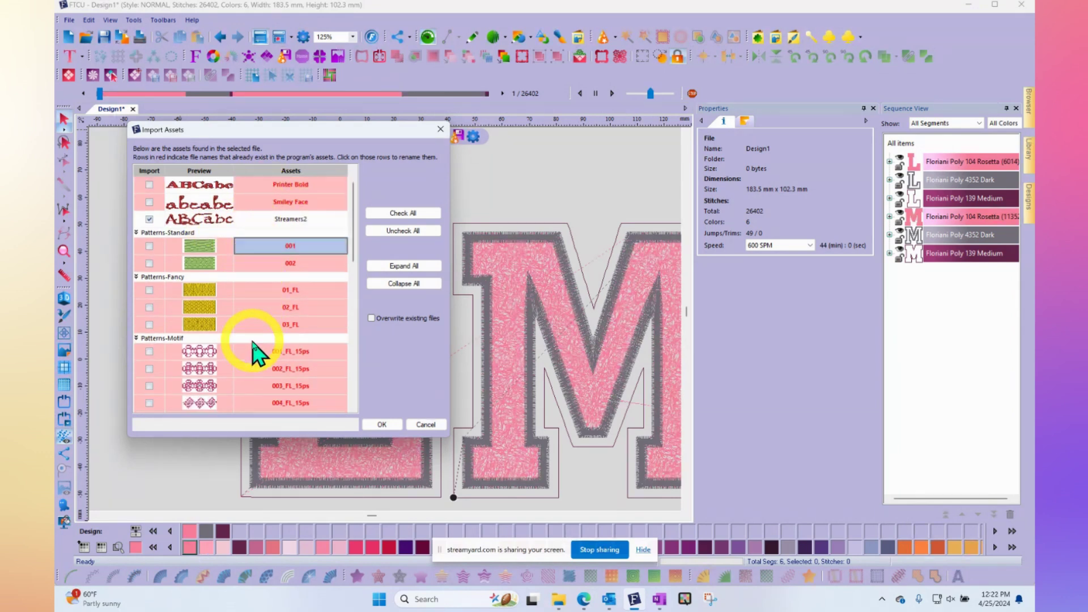
{"action": "scroll", "coordinate": [255, 355], "scroll_direction": "down", "scroll_amount": 6}
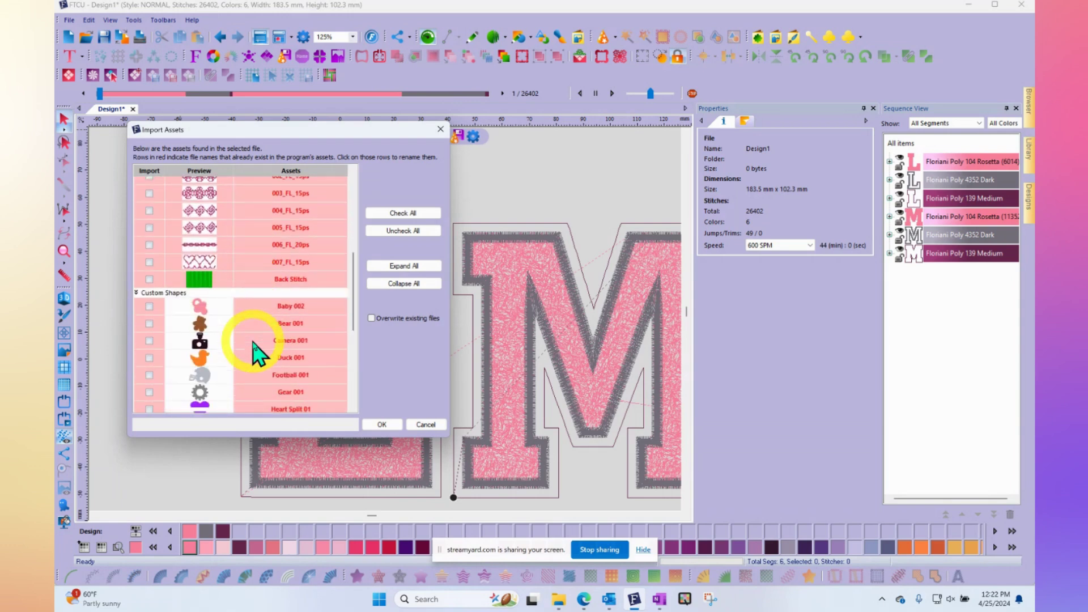
{"action": "scroll", "coordinate": [255, 354], "scroll_direction": "down", "scroll_amount": 4}
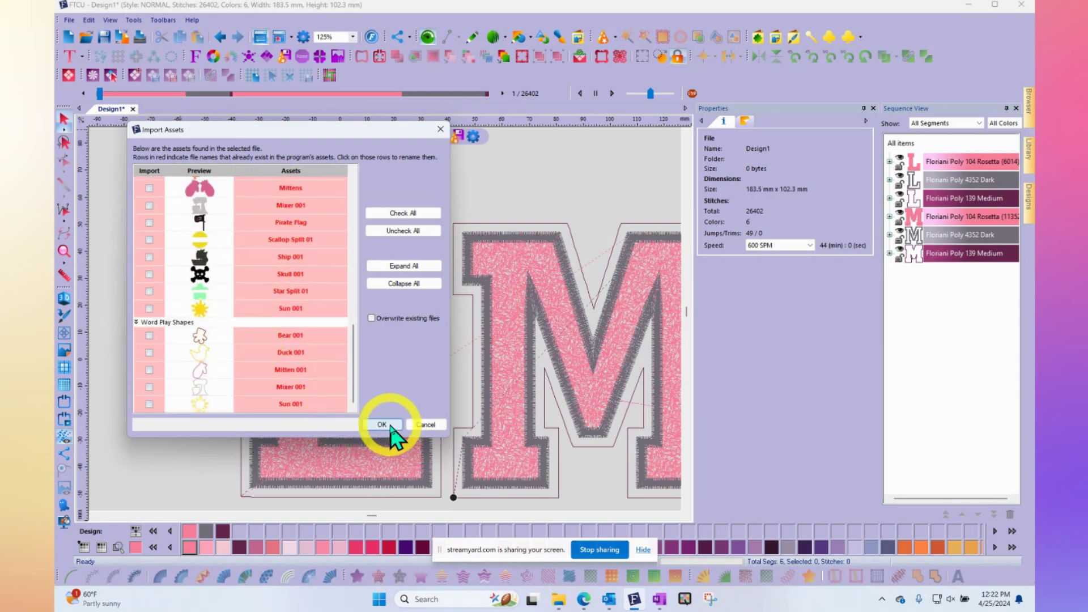
{"action": "left_click", "coordinate": [382, 425]}
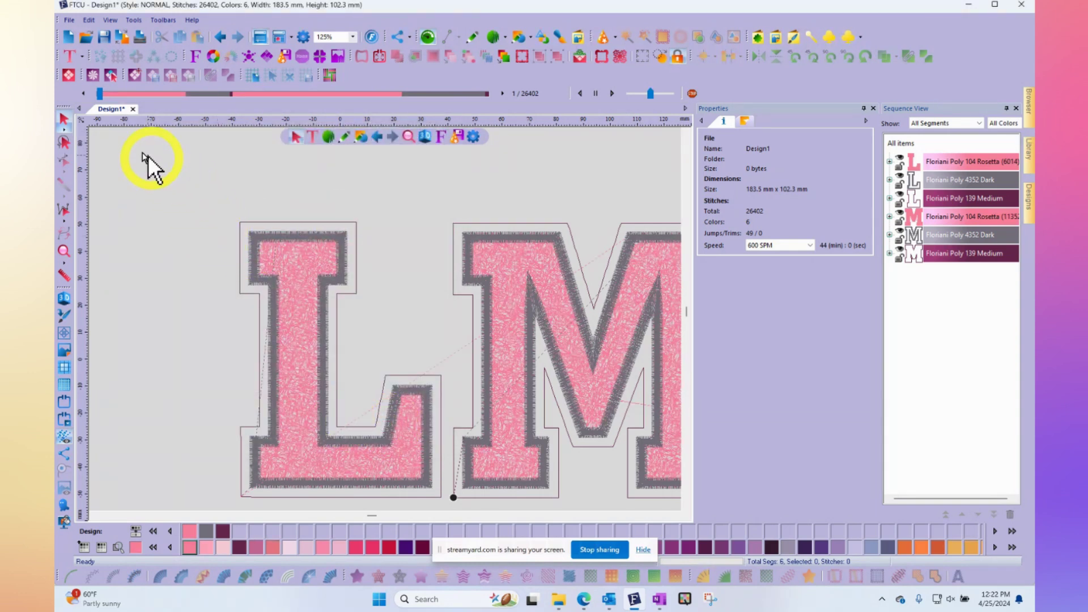
Place a MY TEXT lettering object above the L and M letters.
{"action": "left_click", "coordinate": [69, 55]}
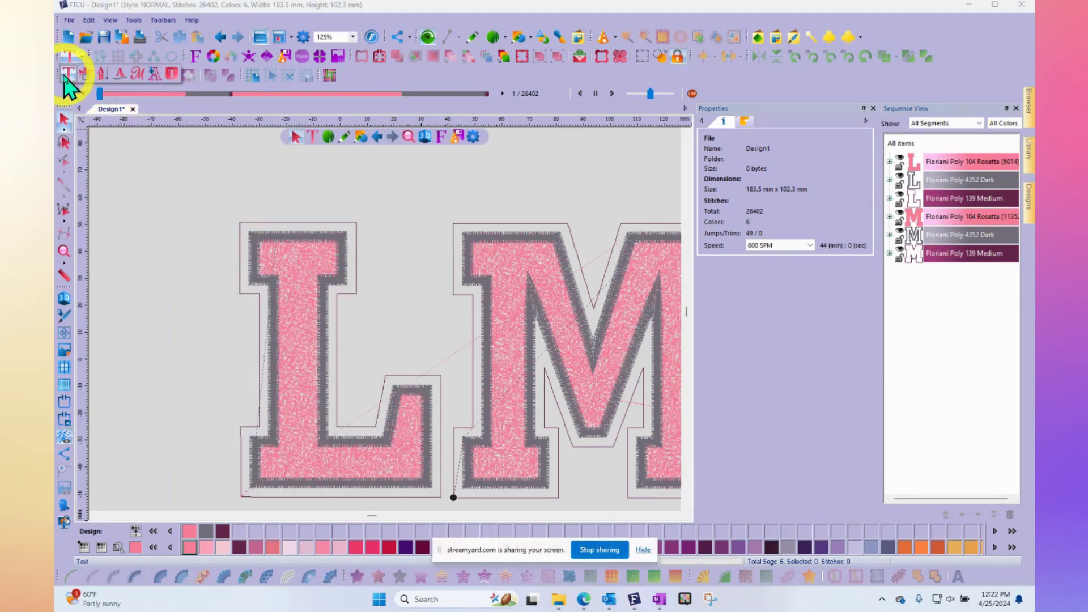
{"action": "left_click", "coordinate": [68, 73]}
{"action": "left_click", "coordinate": [201, 181]}
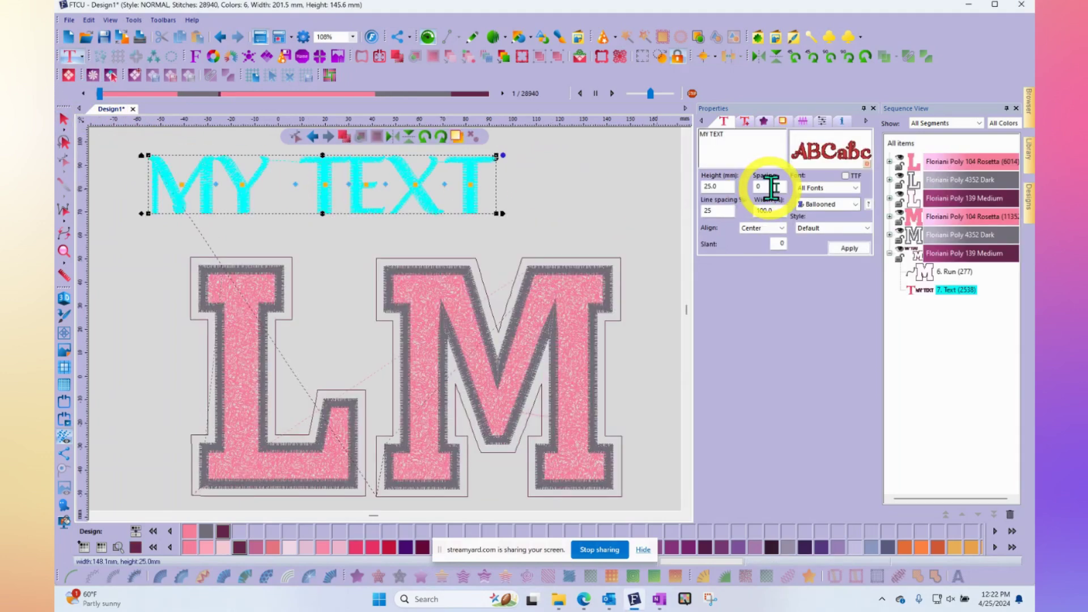
Browse the font list without changing the font, deselect the text, and bring up Custom Shapes.
{"action": "left_click", "coordinate": [839, 212]}
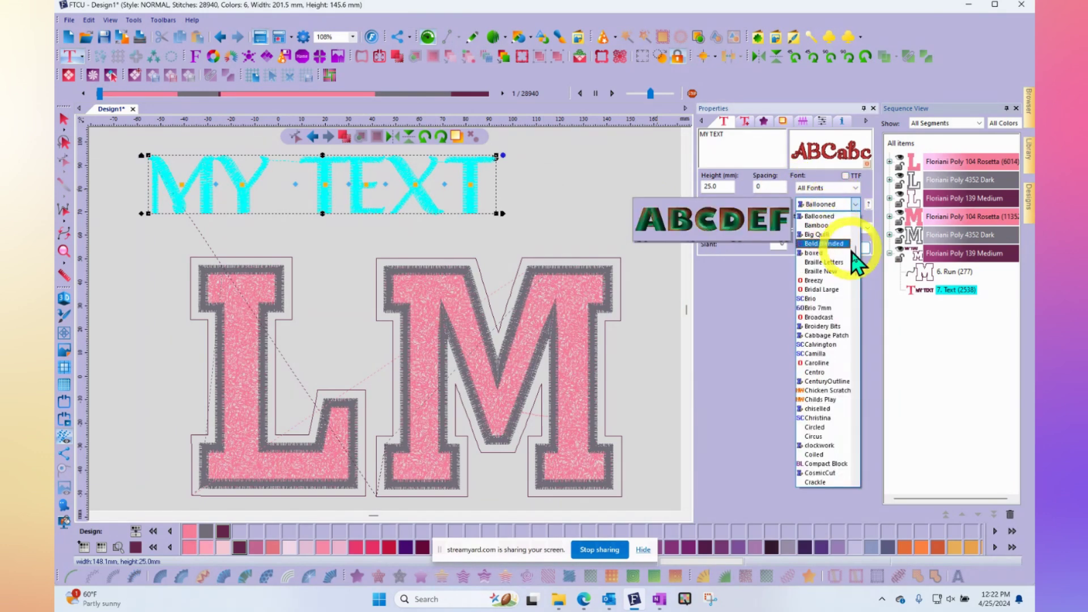
{"action": "left_click_drag", "start_coordinate": [855, 255], "coordinate": [872, 437]}
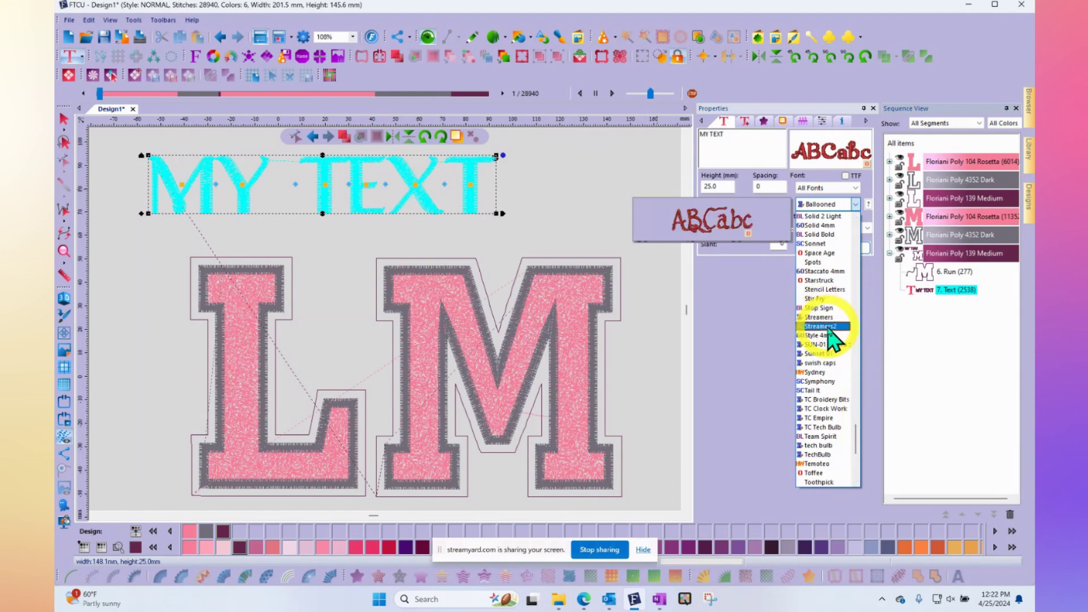
{"action": "left_click", "coordinate": [560, 206]}
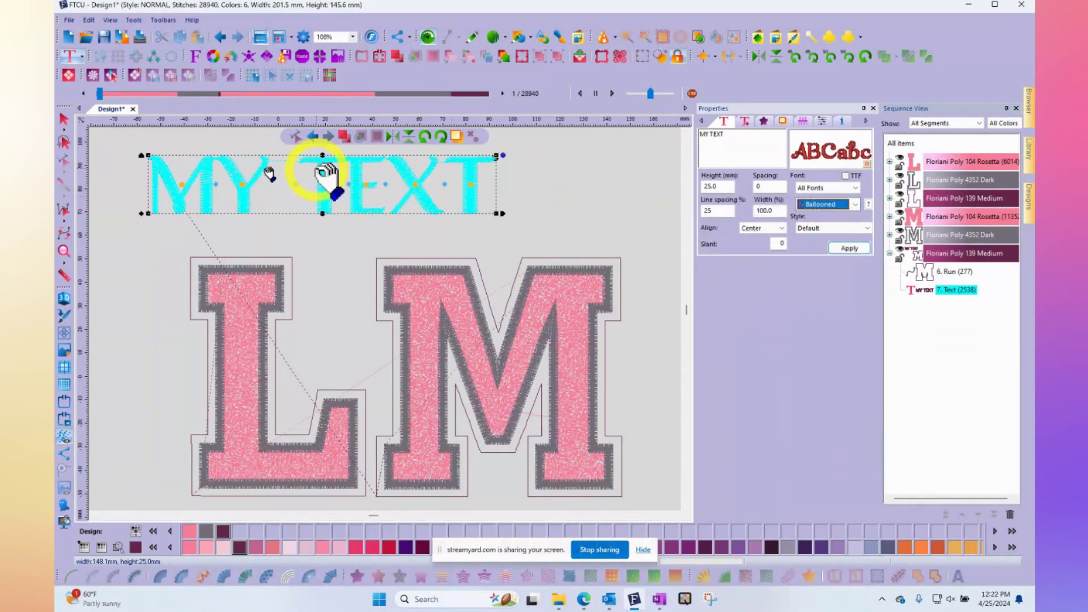
{"action": "left_click", "coordinate": [584, 186]}
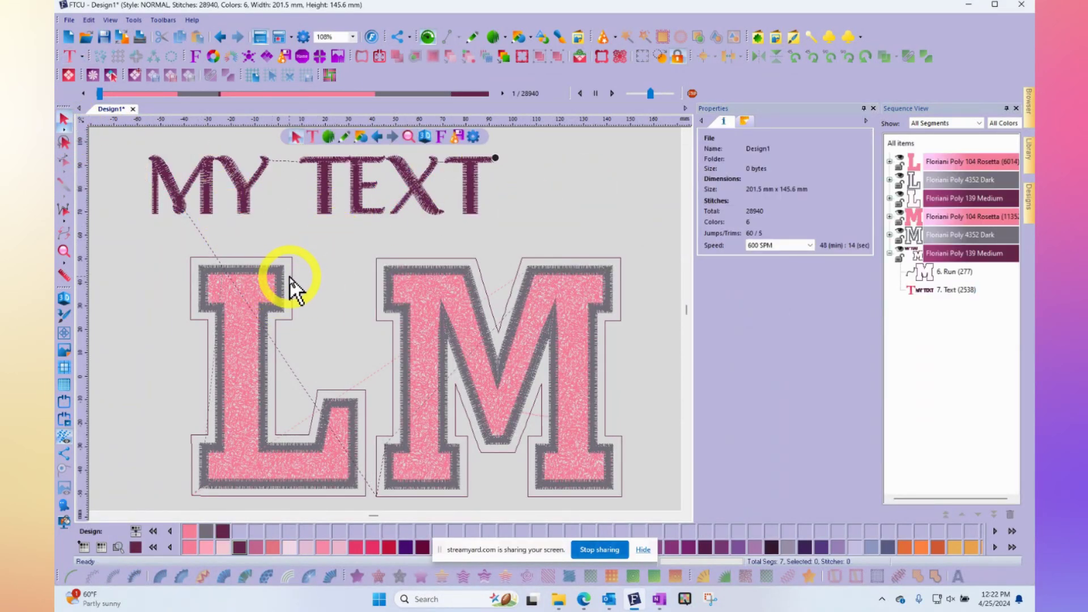
{"action": "left_click", "coordinate": [758, 36]}
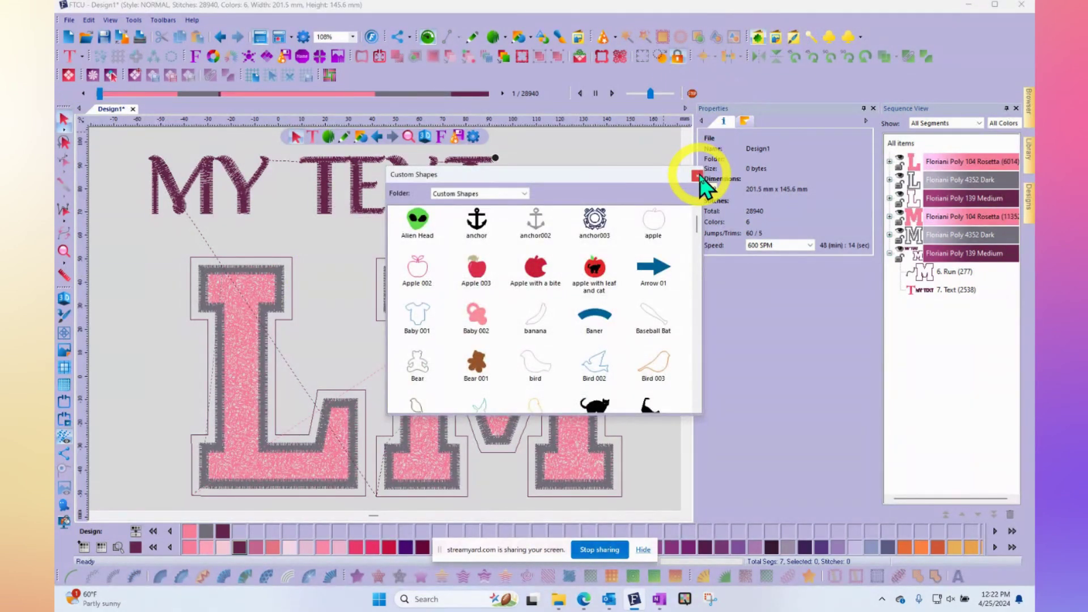
Close the Custom Shapes library and open Export Assets, targeting C:\Floriani\Assets.
{"action": "left_click", "coordinate": [698, 177]}
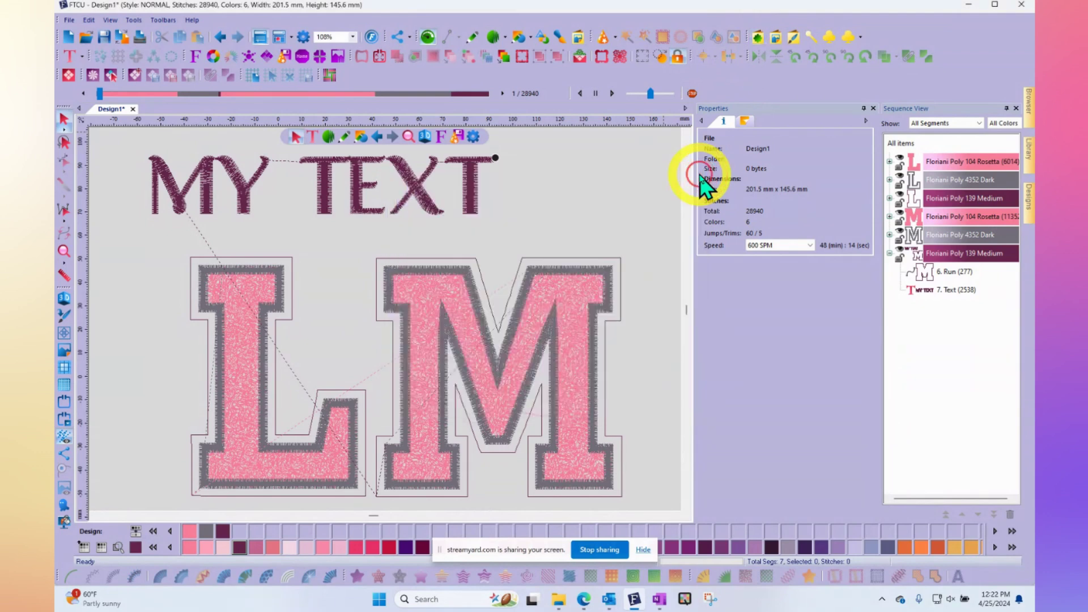
{"action": "left_click", "coordinate": [134, 20]}
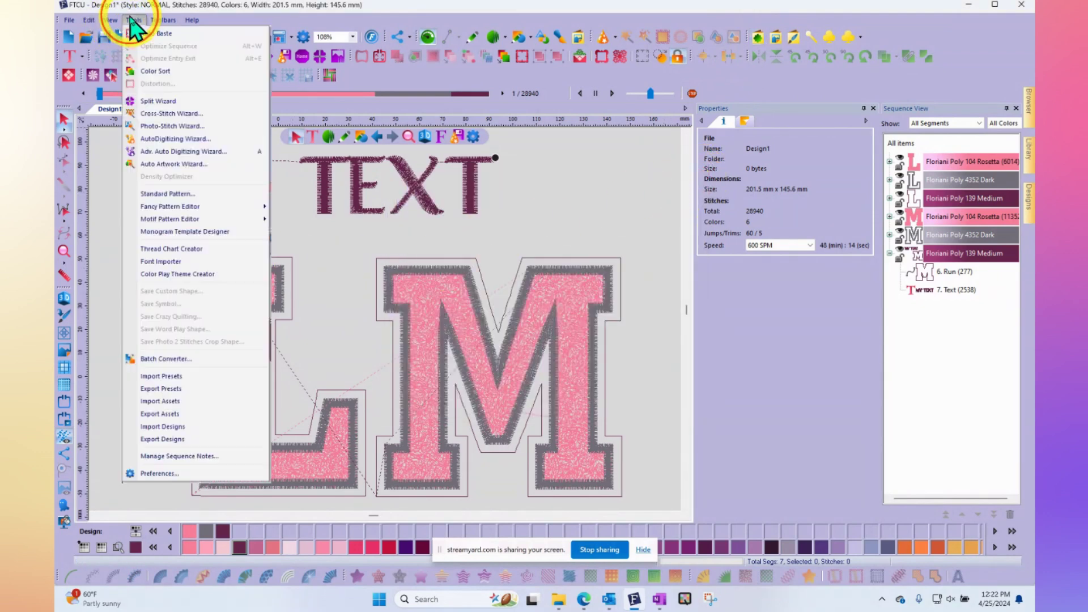
{"action": "left_click", "coordinate": [180, 415]}
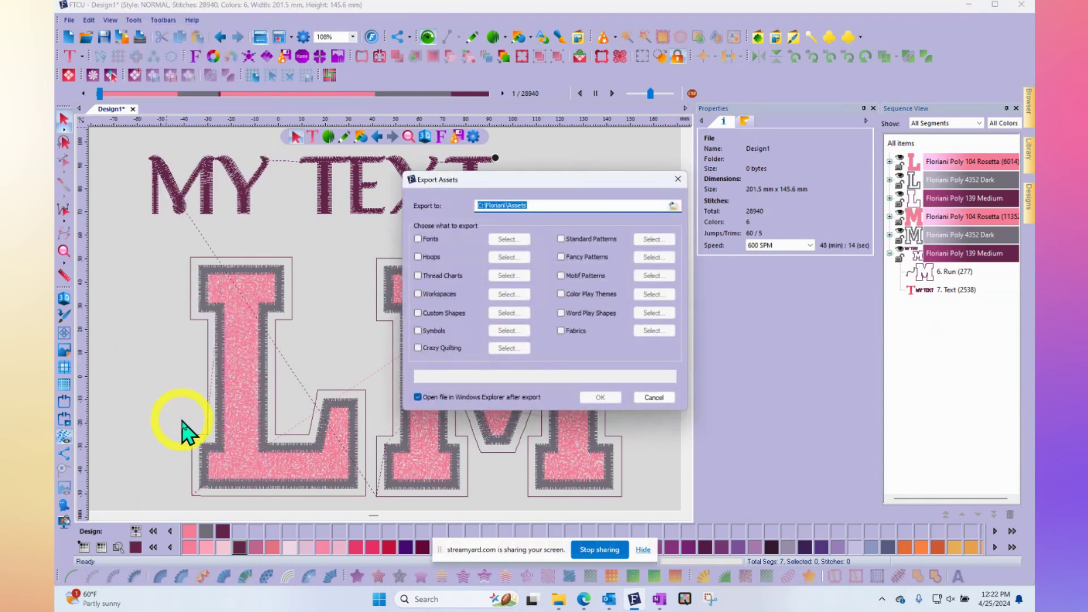
{"action": "left_click_drag", "start_coordinate": [546, 180], "coordinate": [287, 149]}
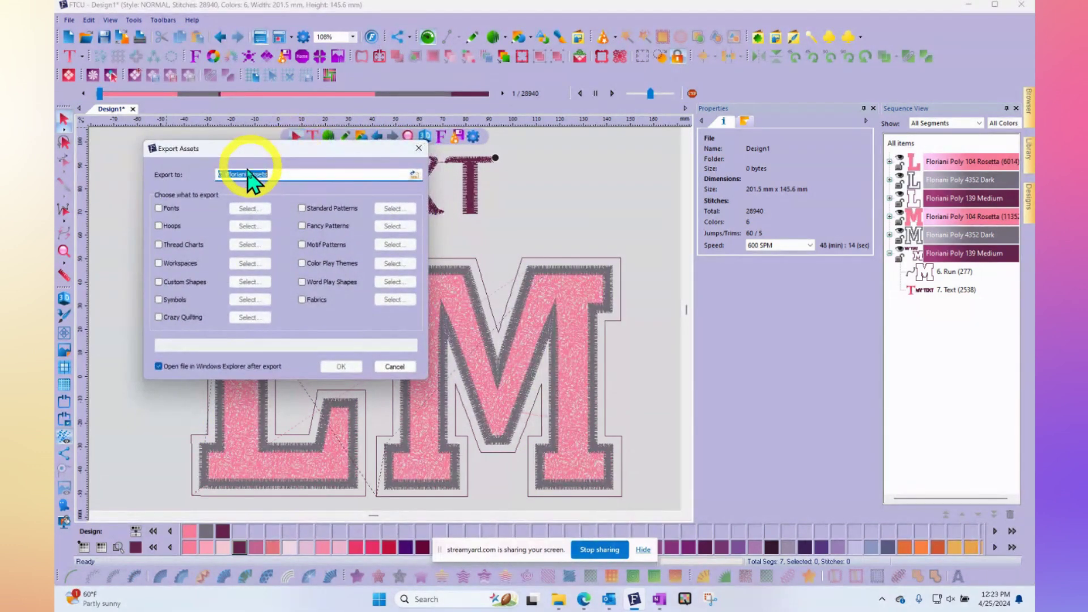
Include Fonts in the asset export, limited to the TC Empire font only.
{"action": "left_click", "coordinate": [158, 208]}
{"action": "left_click", "coordinate": [260, 210]}
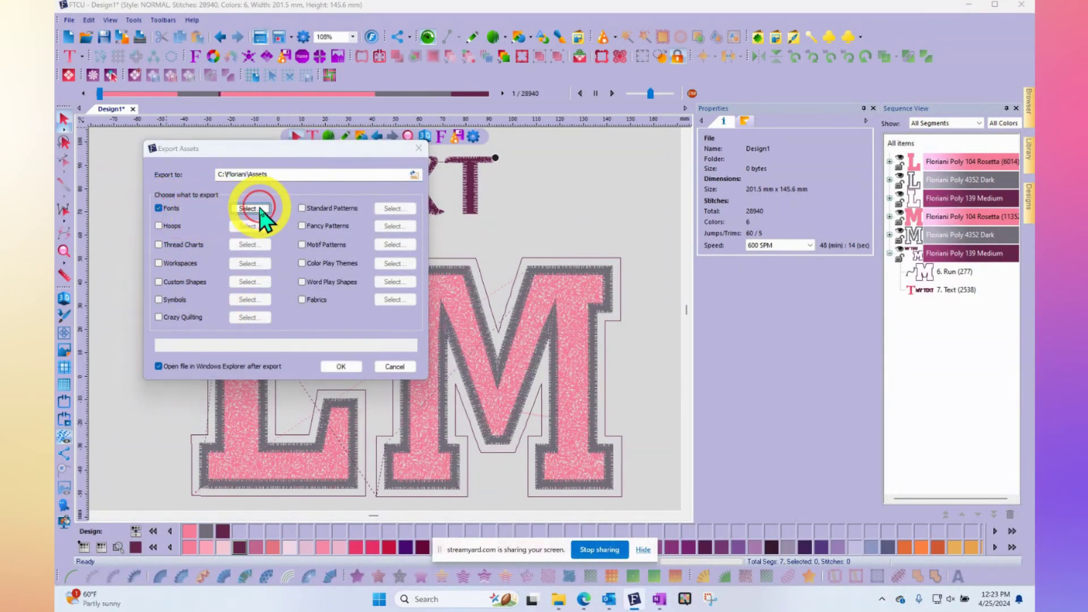
{"action": "scroll", "coordinate": [306, 264], "scroll_direction": "down", "scroll_amount": 8}
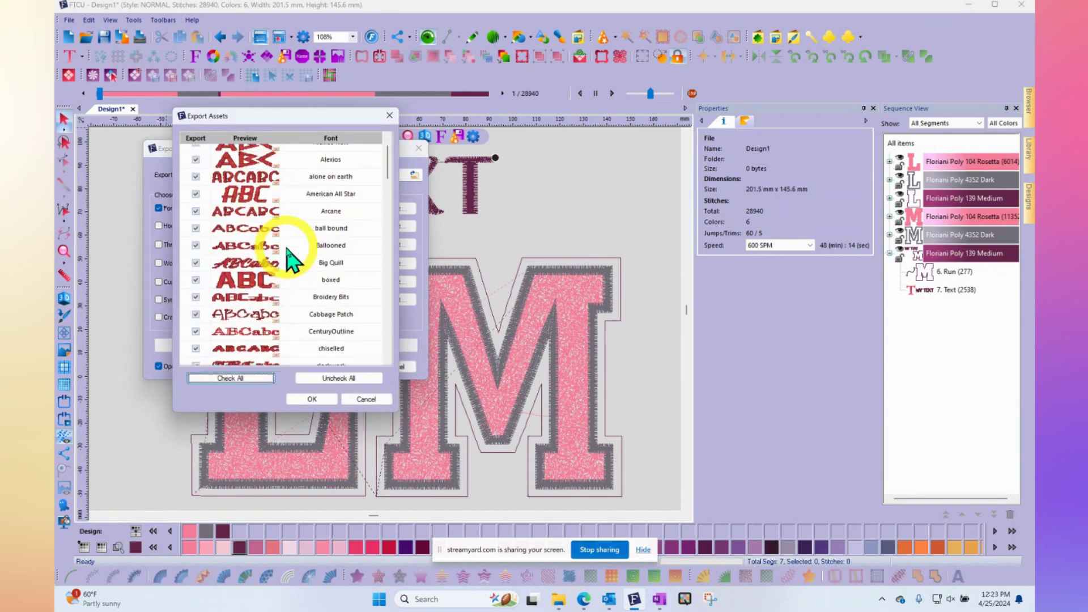
{"action": "left_click", "coordinate": [347, 379]}
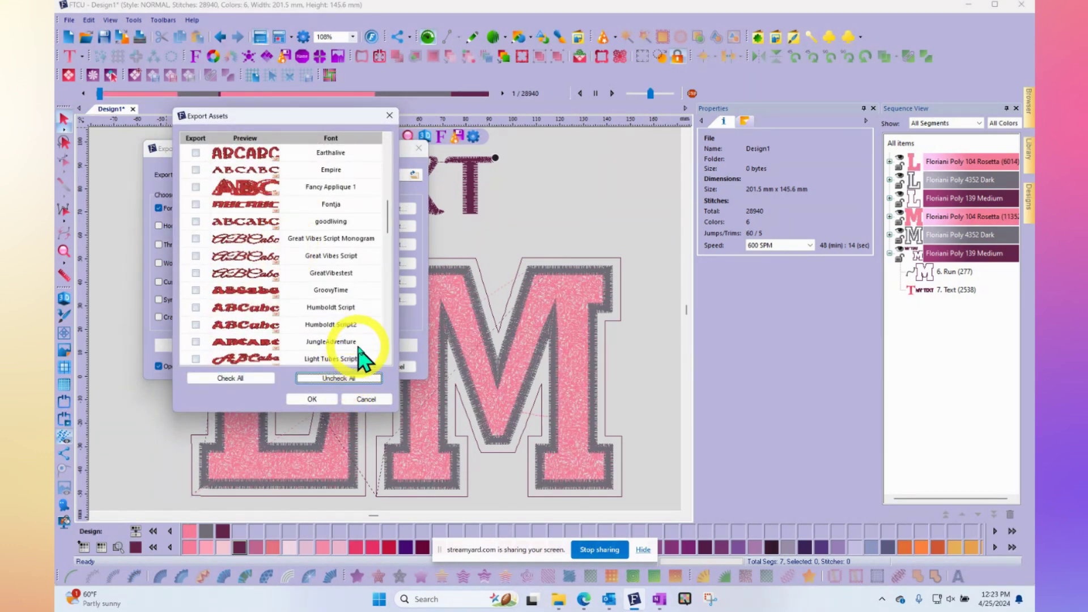
{"action": "left_click_drag", "start_coordinate": [388, 219], "coordinate": [376, 311]}
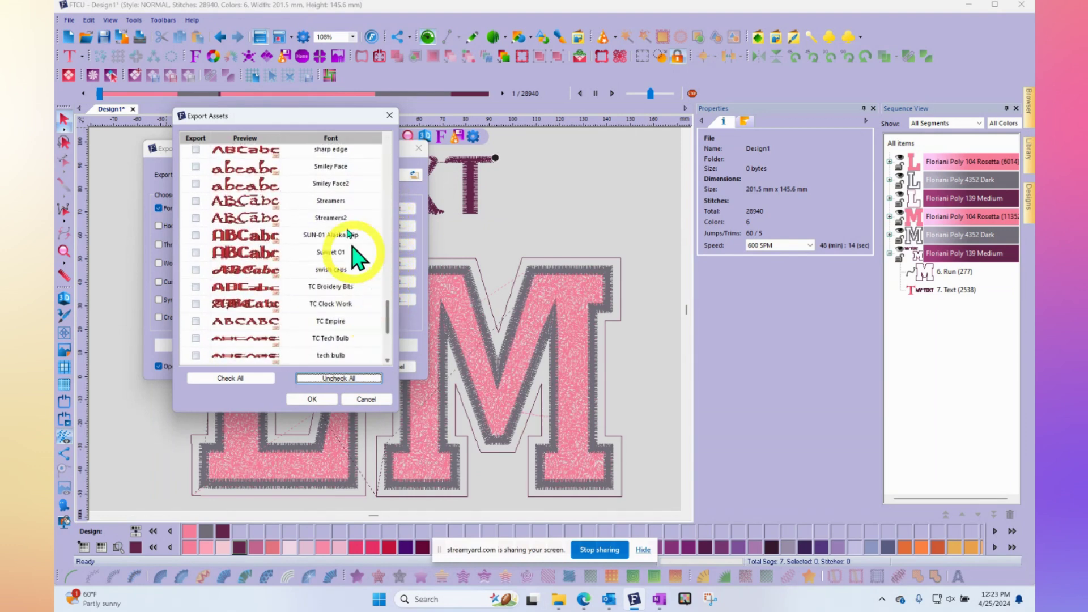
{"action": "left_click", "coordinate": [195, 322]}
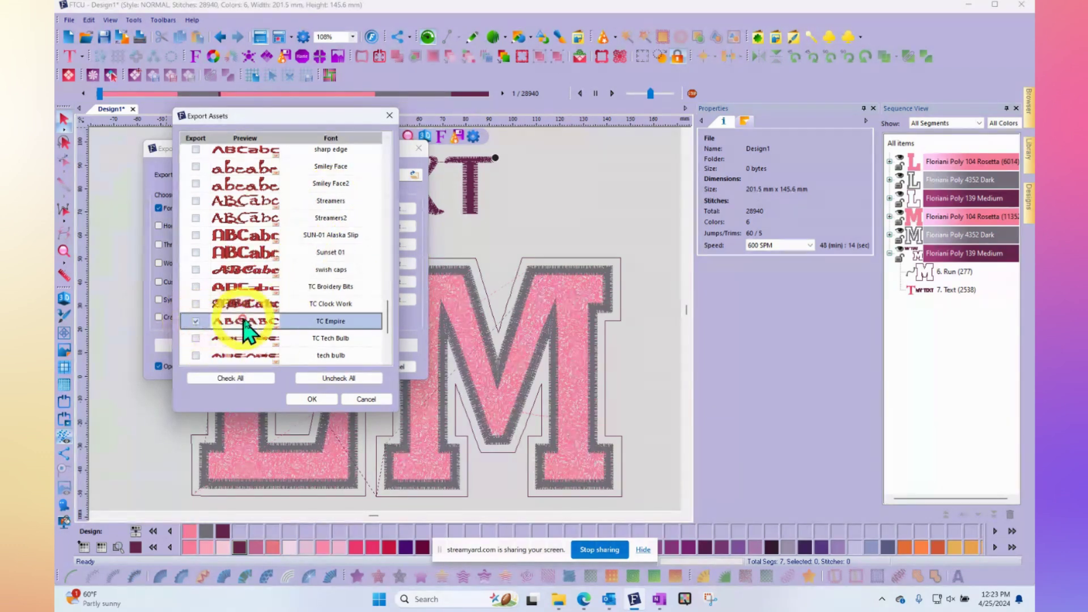
{"action": "left_click", "coordinate": [313, 399]}
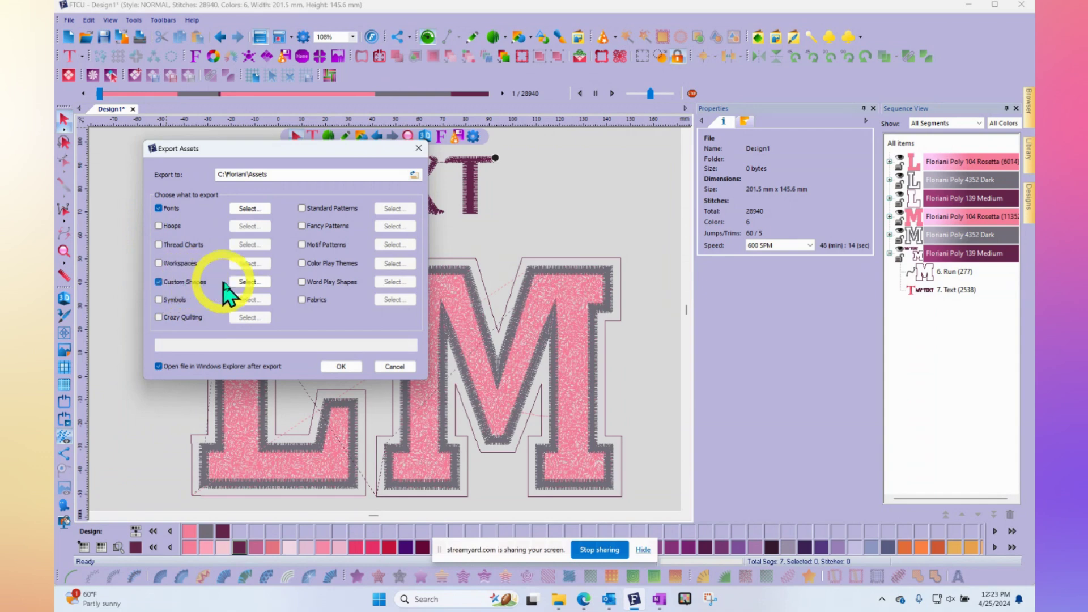
Restrict the exported custom shapes to the Alien Head shape only.
{"action": "left_click", "coordinate": [259, 284]}
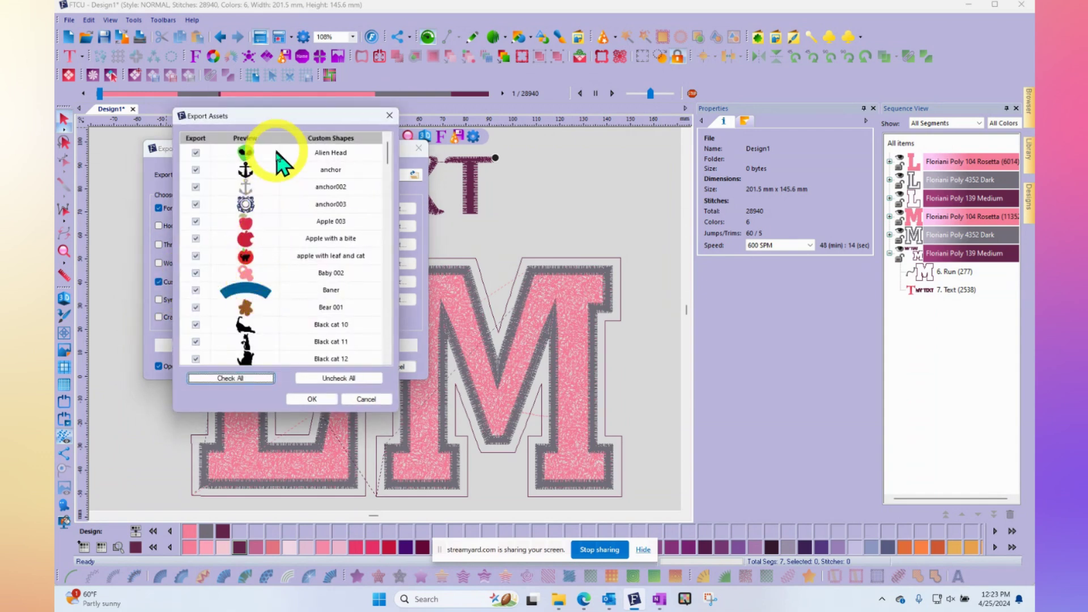
{"action": "left_click", "coordinate": [350, 380]}
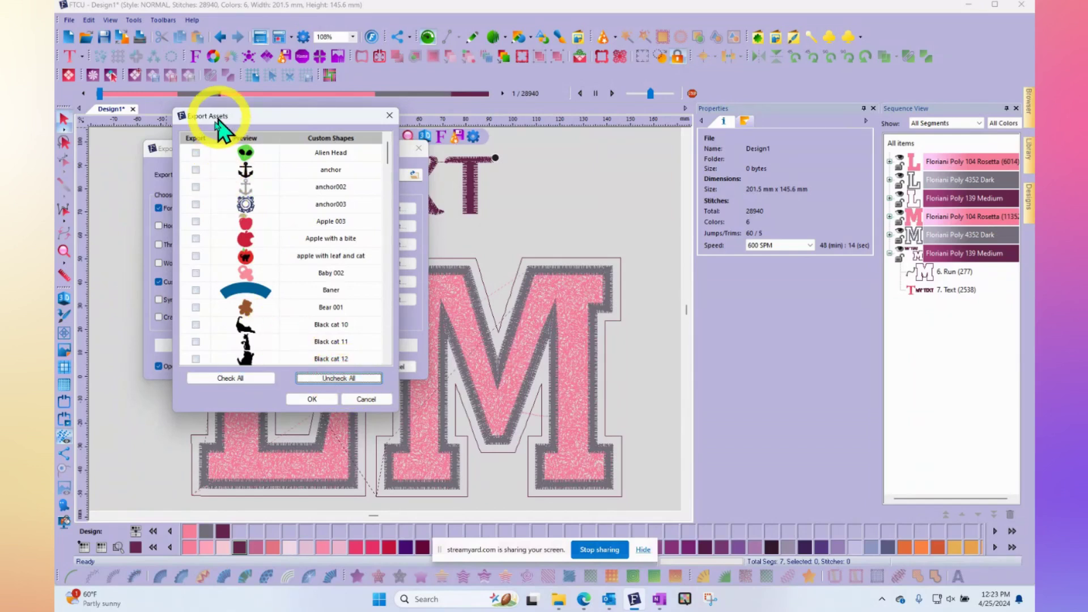
{"action": "left_click", "coordinate": [241, 378]}
{"action": "left_click", "coordinate": [342, 378]}
{"action": "left_click", "coordinate": [196, 153]}
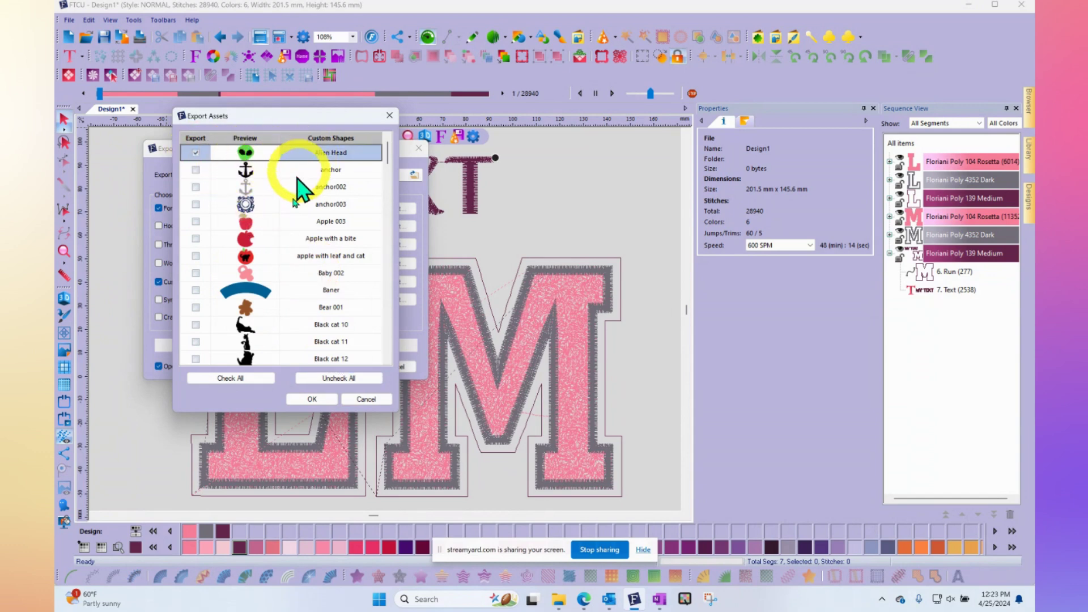
{"action": "left_click", "coordinate": [312, 399]}
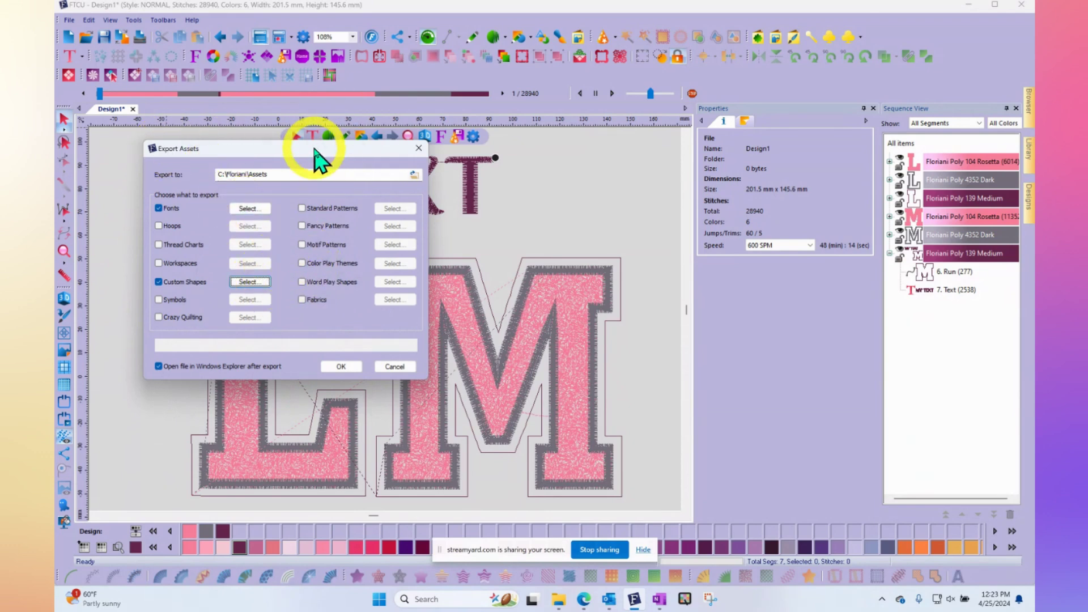
Run the asset export, then browse to Floriani\Designs\Free Monthly Designs in File Explorer.
{"action": "left_click", "coordinate": [342, 367]}
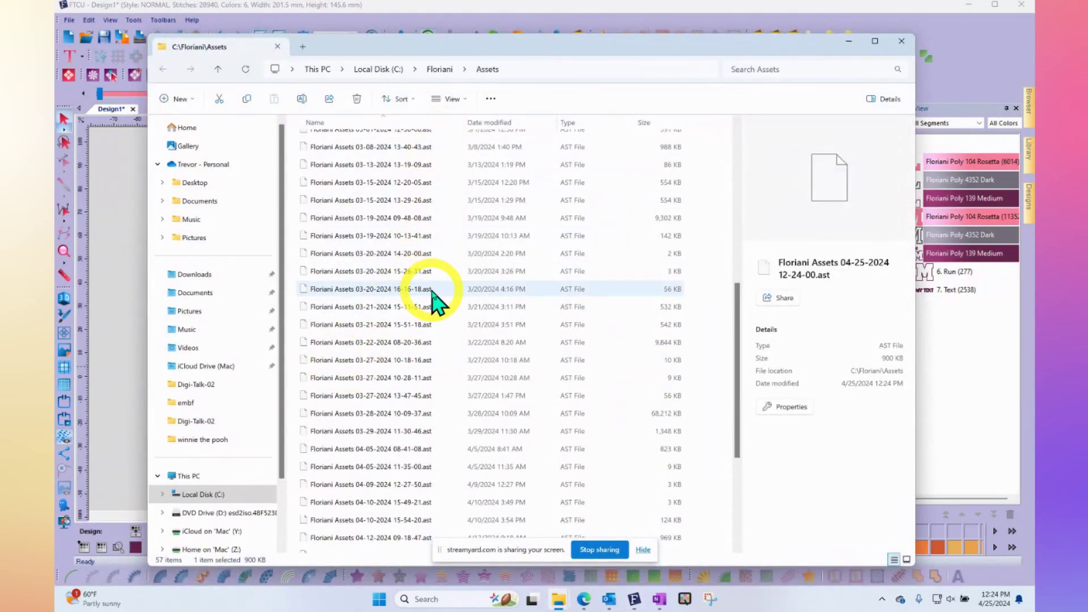
{"action": "scroll", "coordinate": [437, 295], "scroll_direction": "down", "scroll_amount": 4}
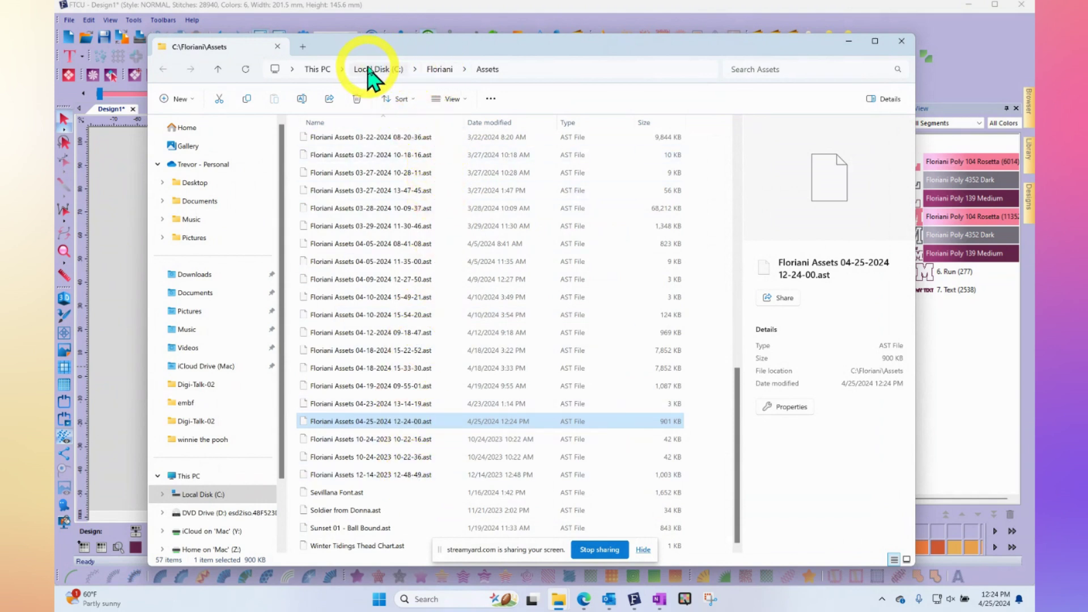
{"action": "left_click", "coordinate": [444, 68]}
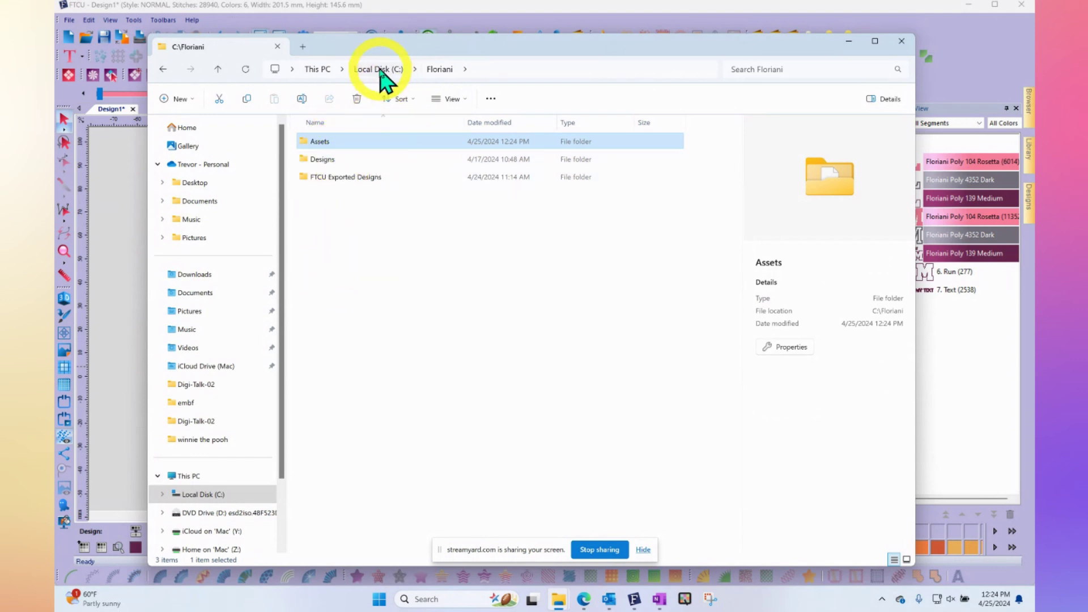
{"action": "double_click", "coordinate": [343, 163]}
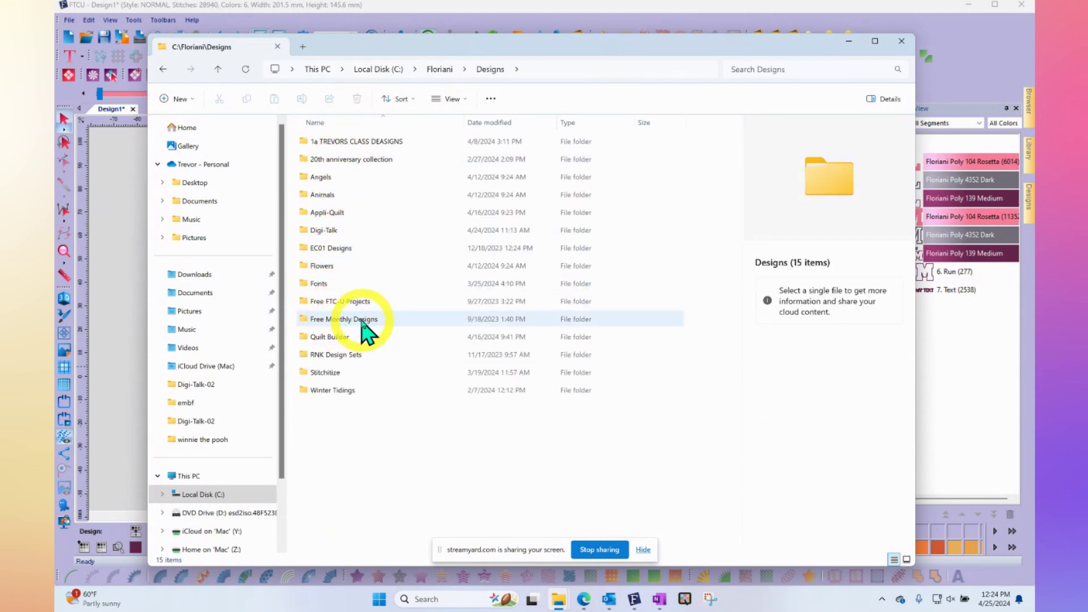
{"action": "double_click", "coordinate": [347, 319]}
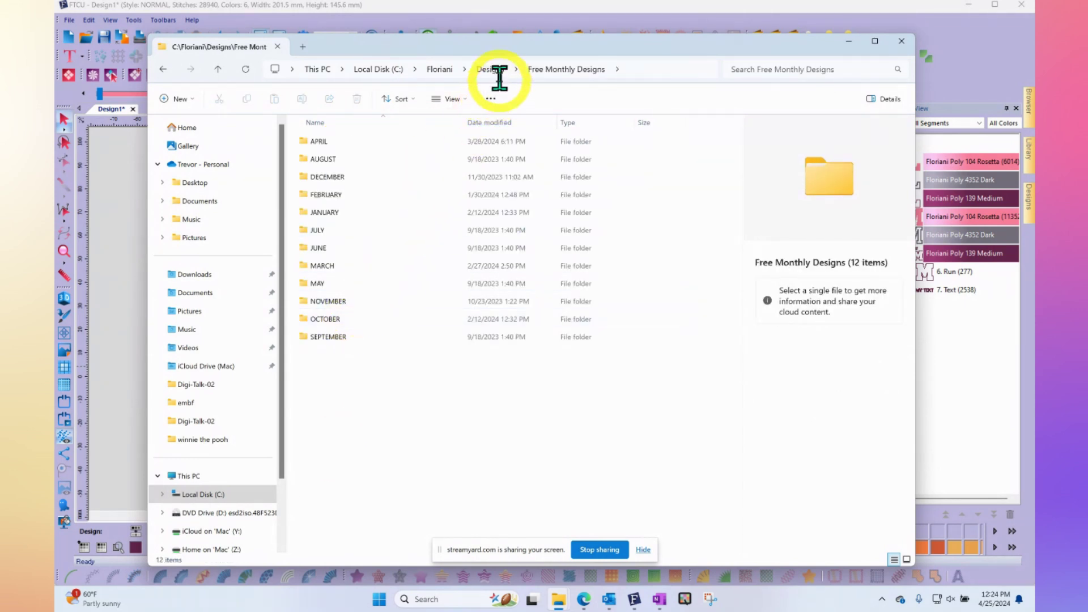
Review the exported .ast files in C:\Floriani\Assets, then minimize File Explorer.
{"action": "left_click", "coordinate": [440, 69]}
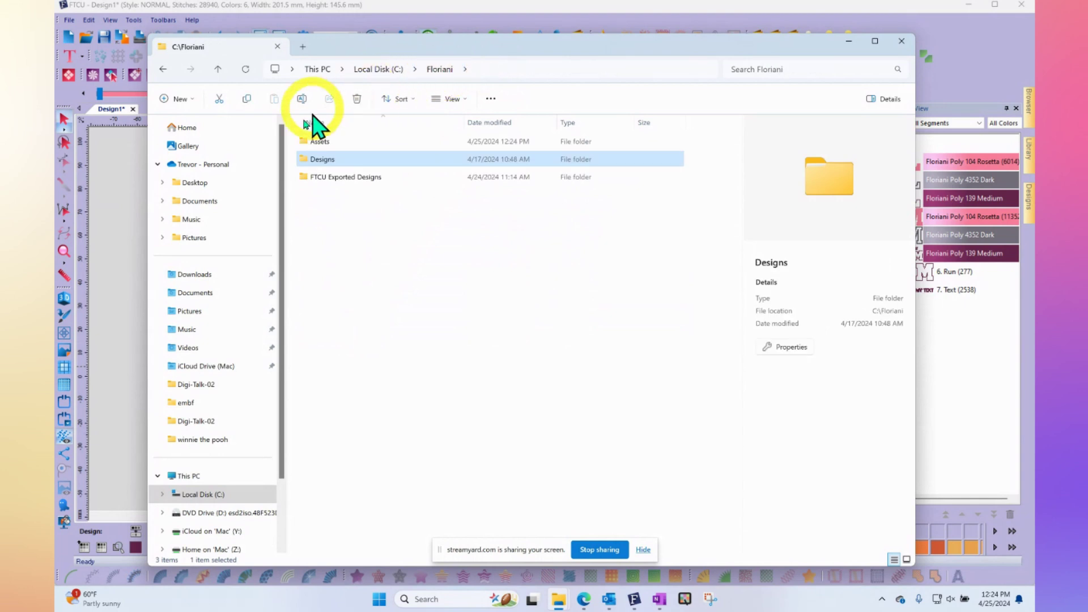
{"action": "double_click", "coordinate": [330, 141]}
{"action": "scroll", "coordinate": [340, 283], "scroll_direction": "down", "scroll_amount": 4}
{"action": "scroll", "coordinate": [343, 281], "scroll_direction": "down", "scroll_amount": 3}
{"action": "scroll", "coordinate": [342, 281], "scroll_direction": "up", "scroll_amount": 12}
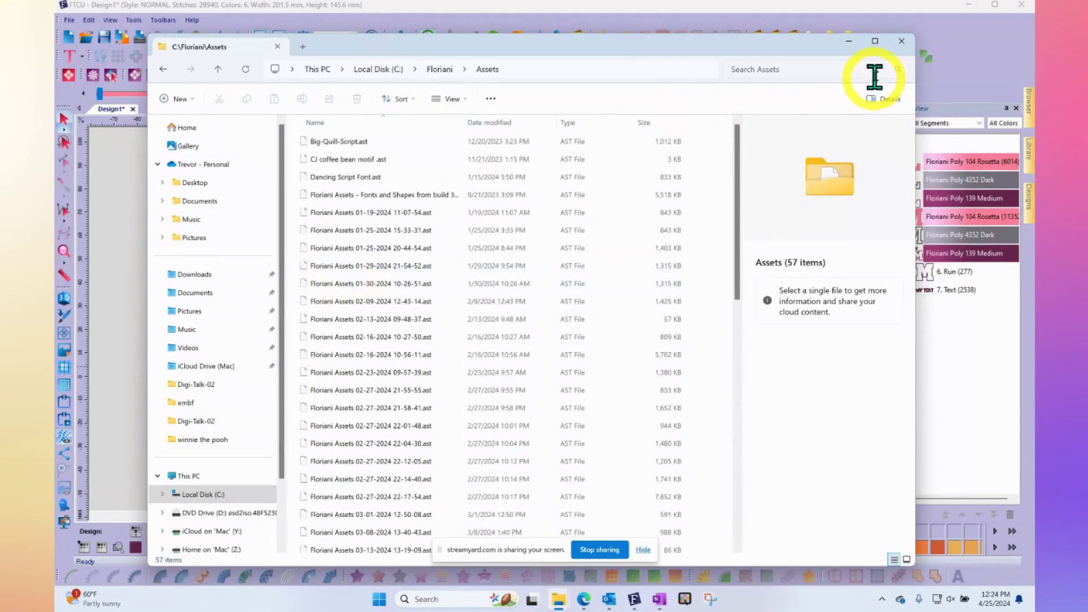
{"action": "left_click", "coordinate": [850, 42]}
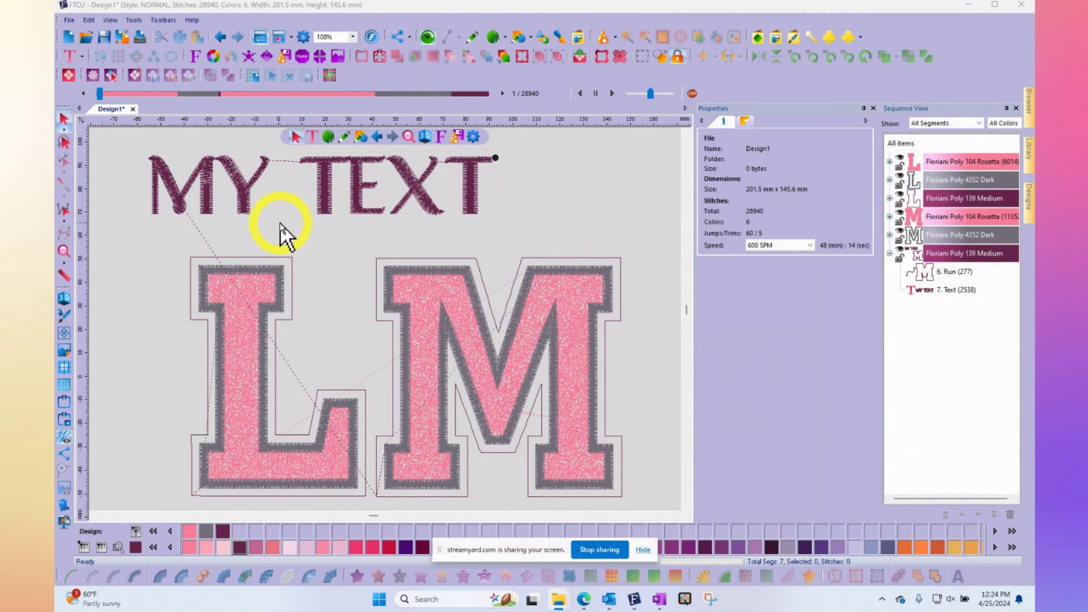
Open the Tools menu to reach the Export Designs command.
{"action": "left_click", "coordinate": [134, 20]}
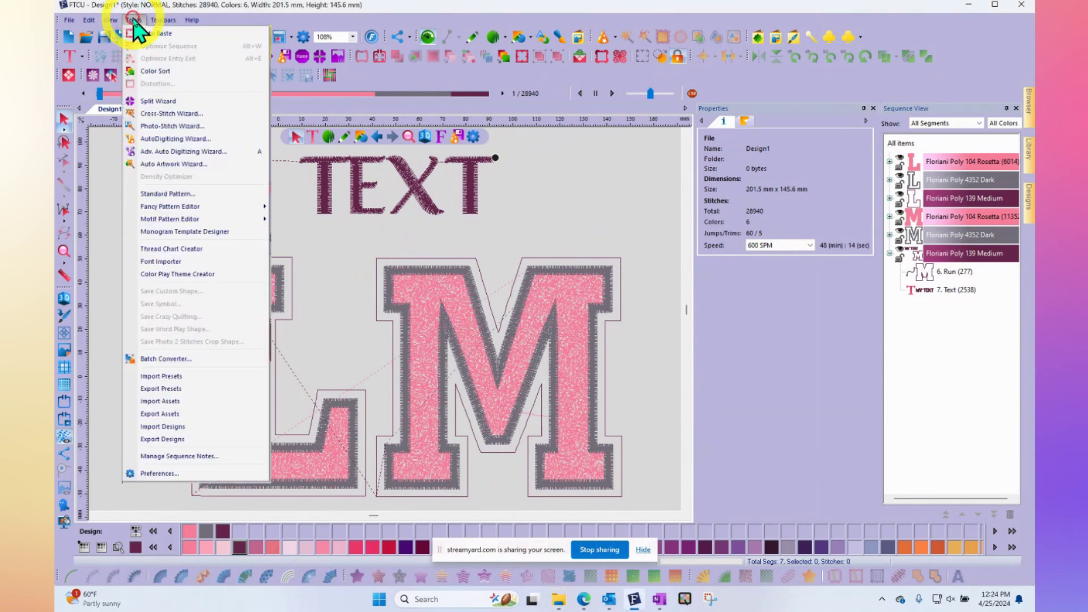
Open Export Designs and set its designs path to C:\Floriani\Designs\EC01 Designs.
{"action": "left_click", "coordinate": [174, 440]}
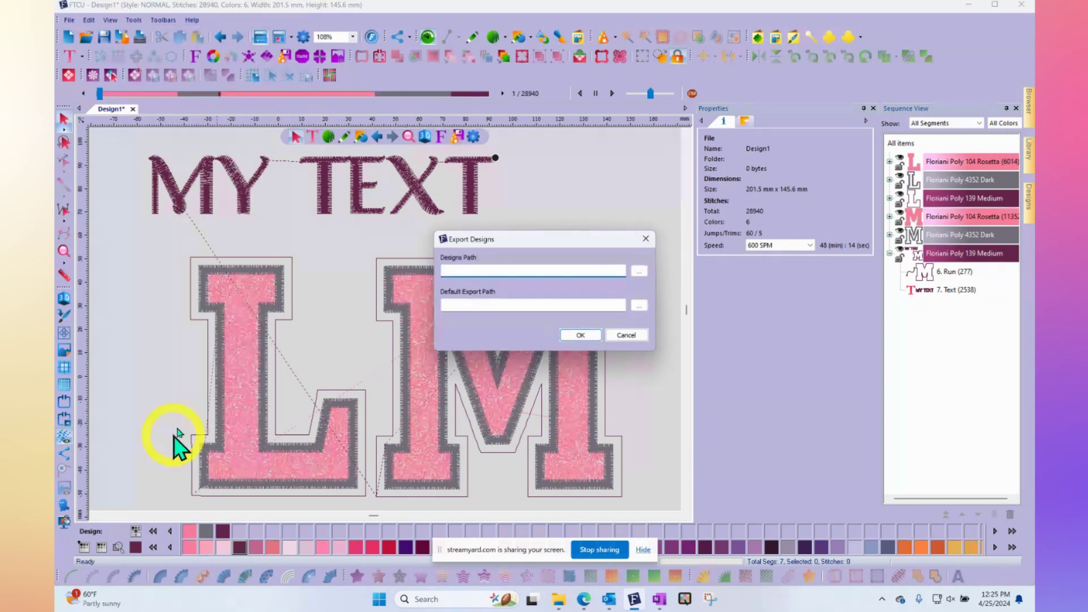
{"action": "left_click_drag", "start_coordinate": [489, 241], "coordinate": [277, 192]}
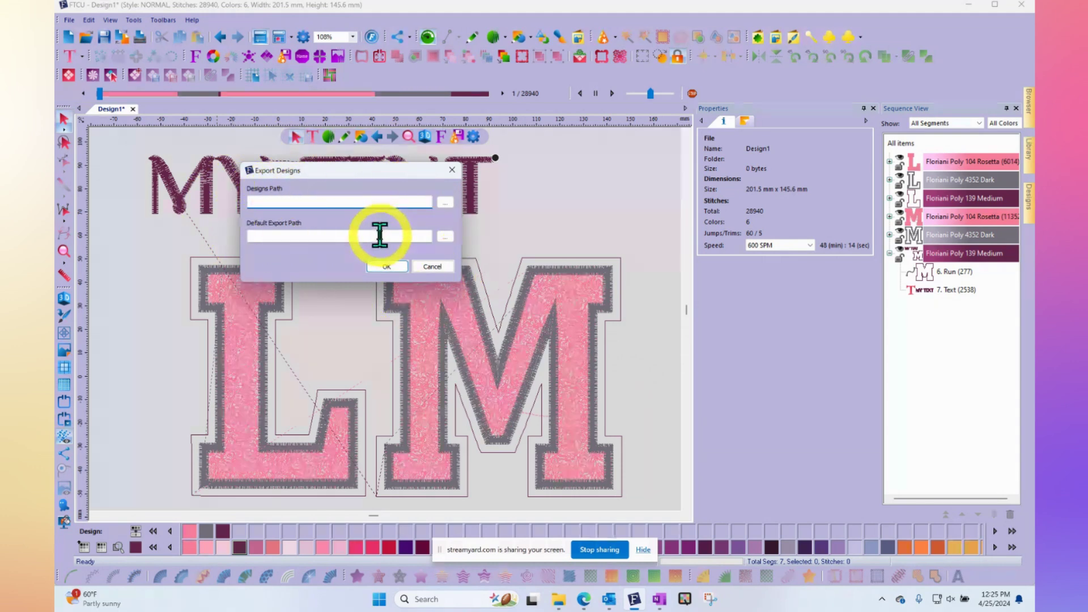
{"action": "left_click", "coordinate": [447, 203]}
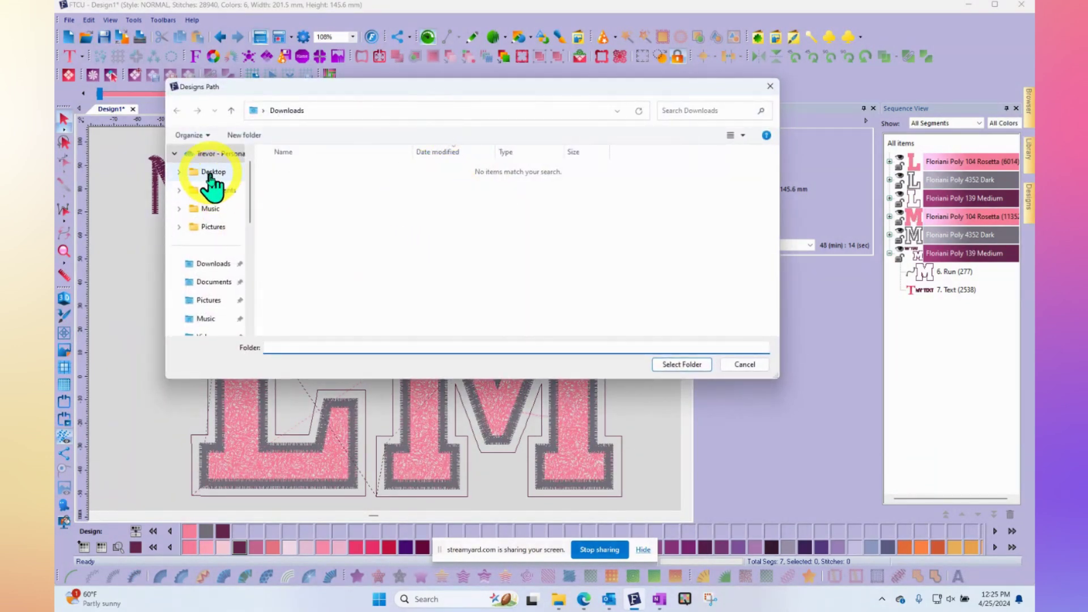
{"action": "scroll", "coordinate": [210, 204], "scroll_direction": "up", "scroll_amount": 1}
{"action": "scroll", "coordinate": [209, 230], "scroll_direction": "down", "scroll_amount": 3}
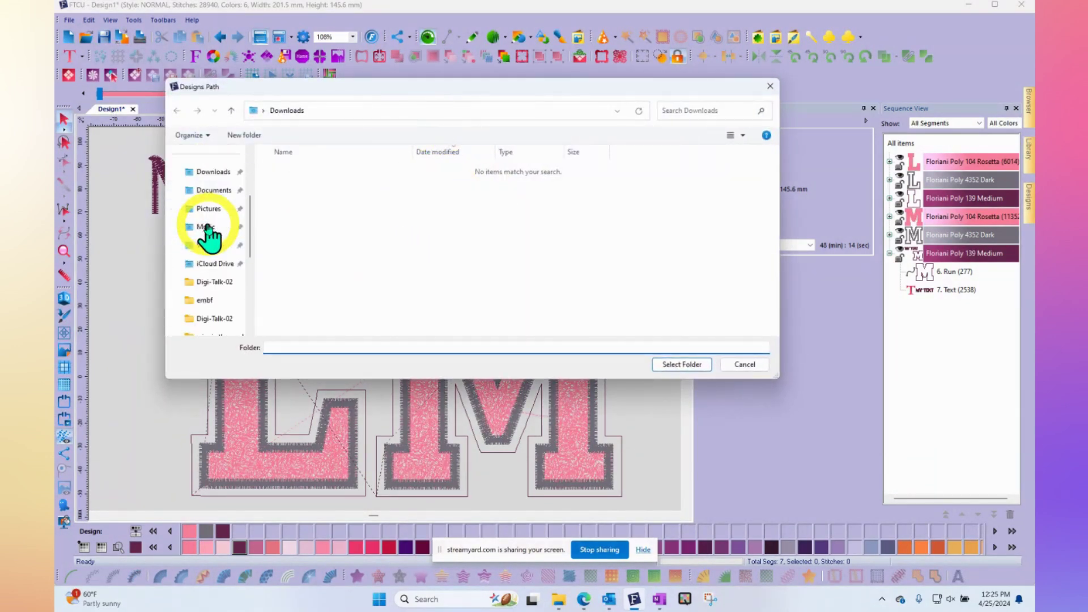
{"action": "scroll", "coordinate": [209, 232], "scroll_direction": "down", "scroll_amount": 3}
{"action": "left_click", "coordinate": [207, 283]}
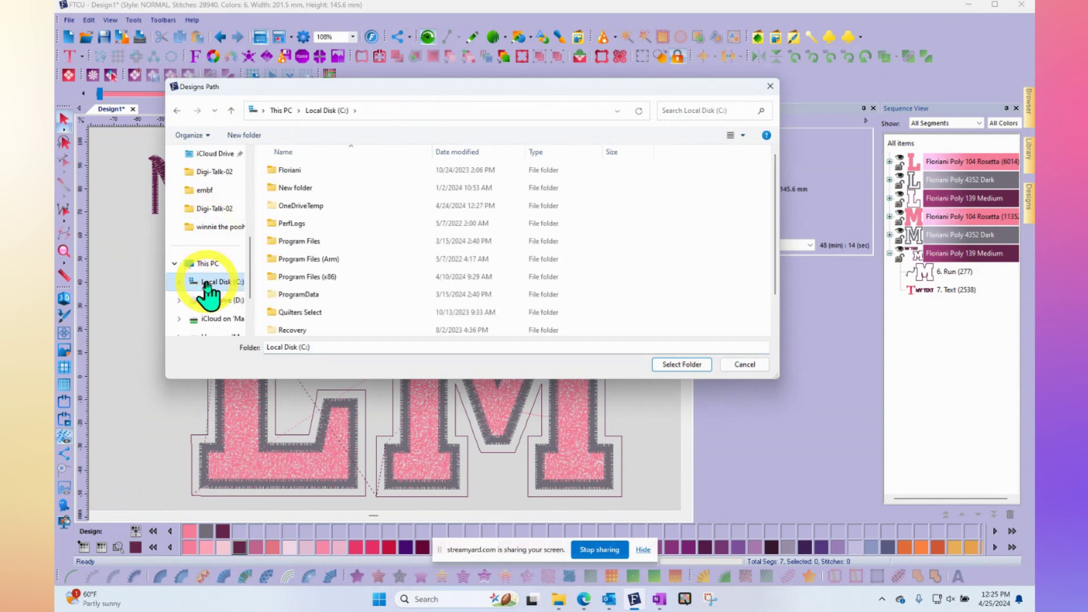
{"action": "double_click", "coordinate": [301, 170]}
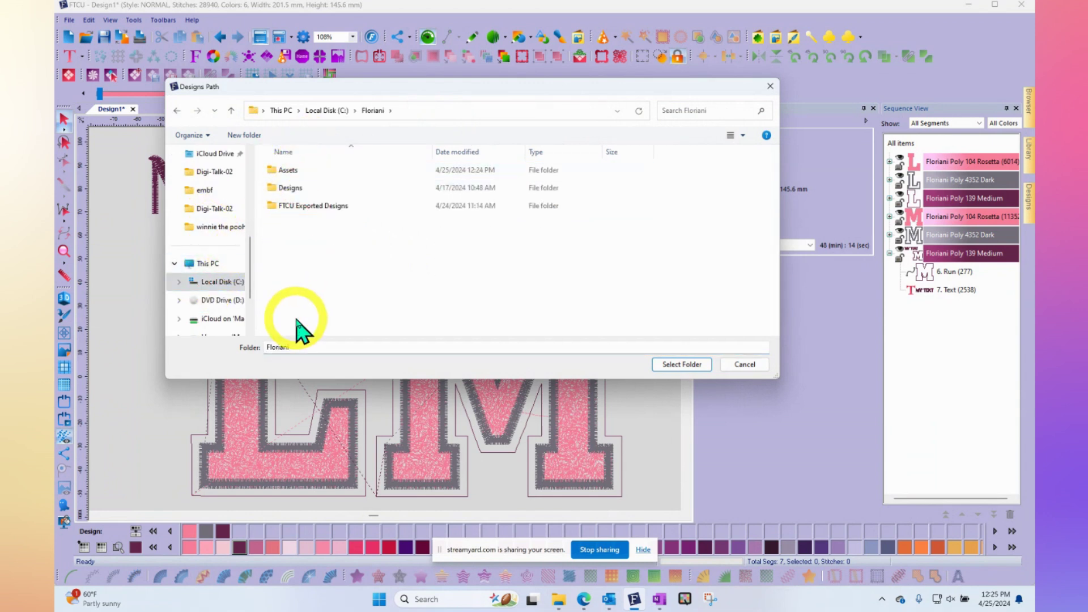
{"action": "double_click", "coordinate": [290, 188]}
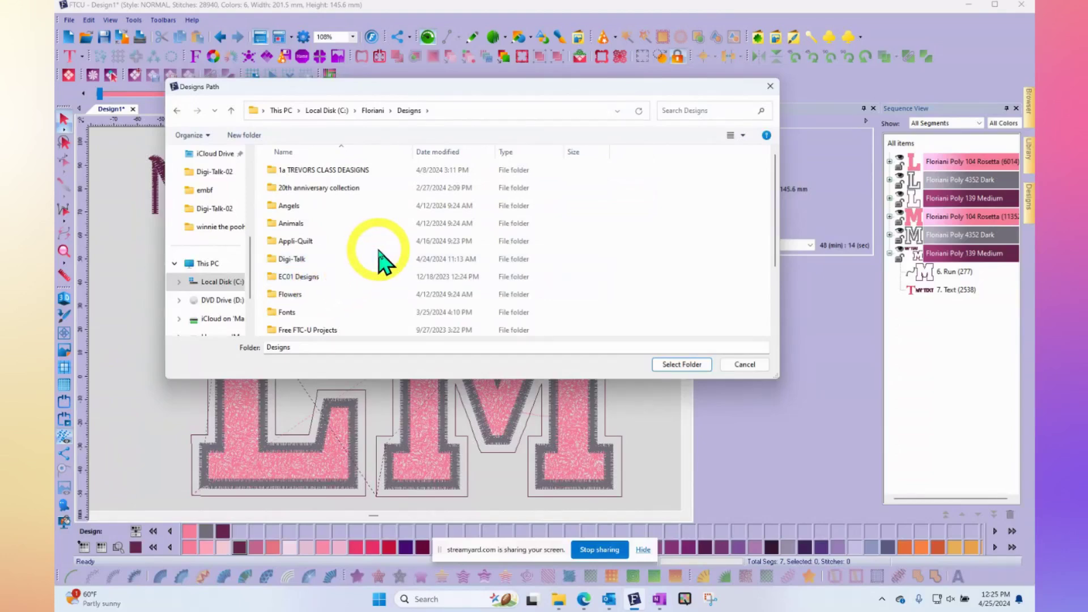
{"action": "left_click", "coordinate": [298, 279]}
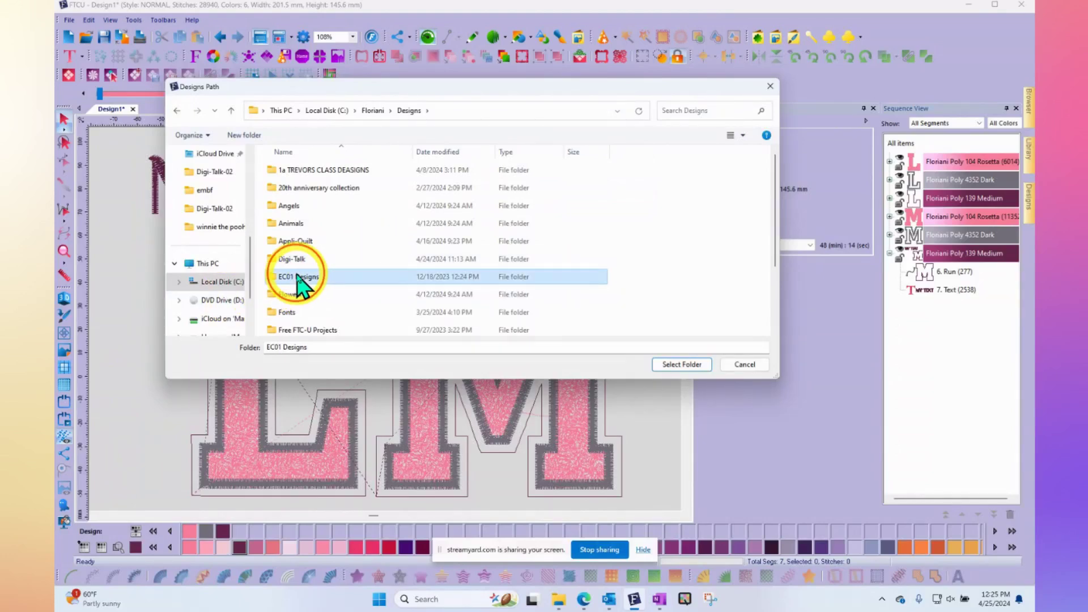
{"action": "left_click", "coordinate": [683, 365]}
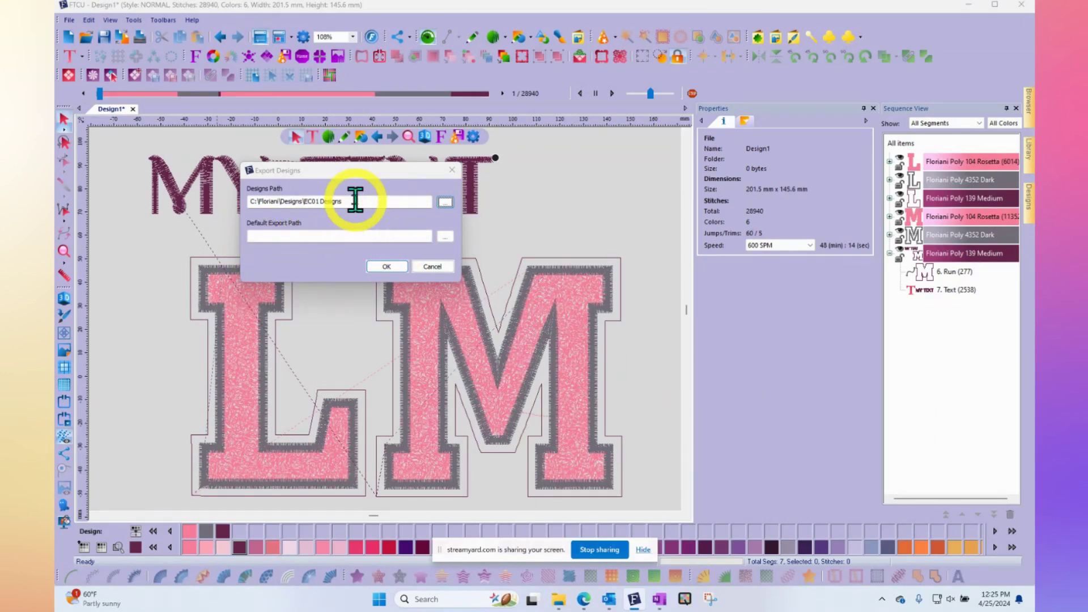
Set the default export path to C:\Floriani\Designs\Flowers and start the EC01 Designs export.
{"action": "left_click", "coordinate": [447, 238]}
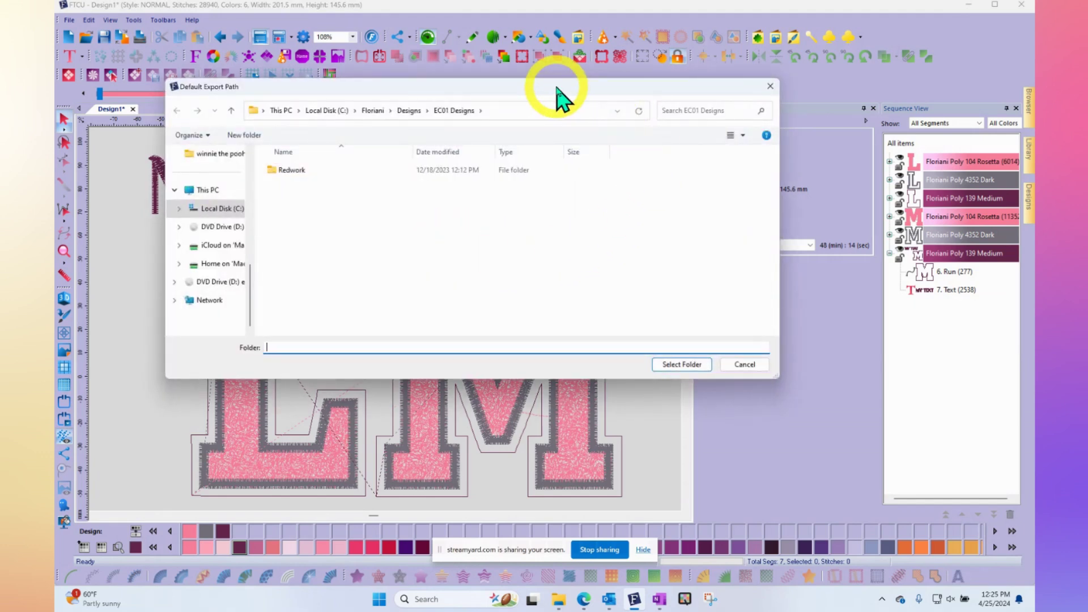
{"action": "left_click_drag", "start_coordinate": [558, 90], "coordinate": [500, 79]}
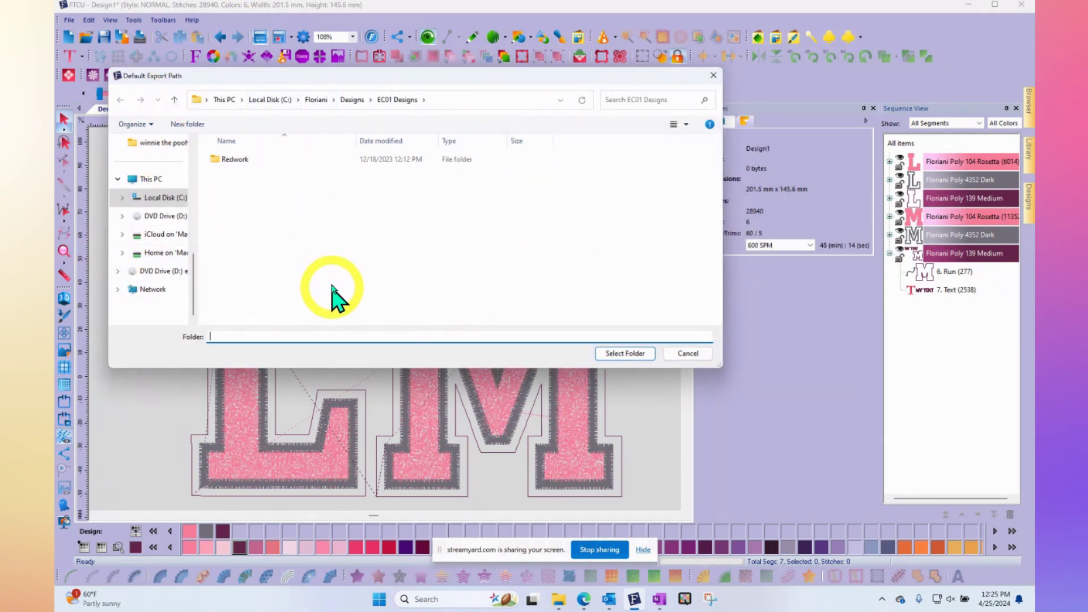
{"action": "left_click", "coordinate": [316, 100]}
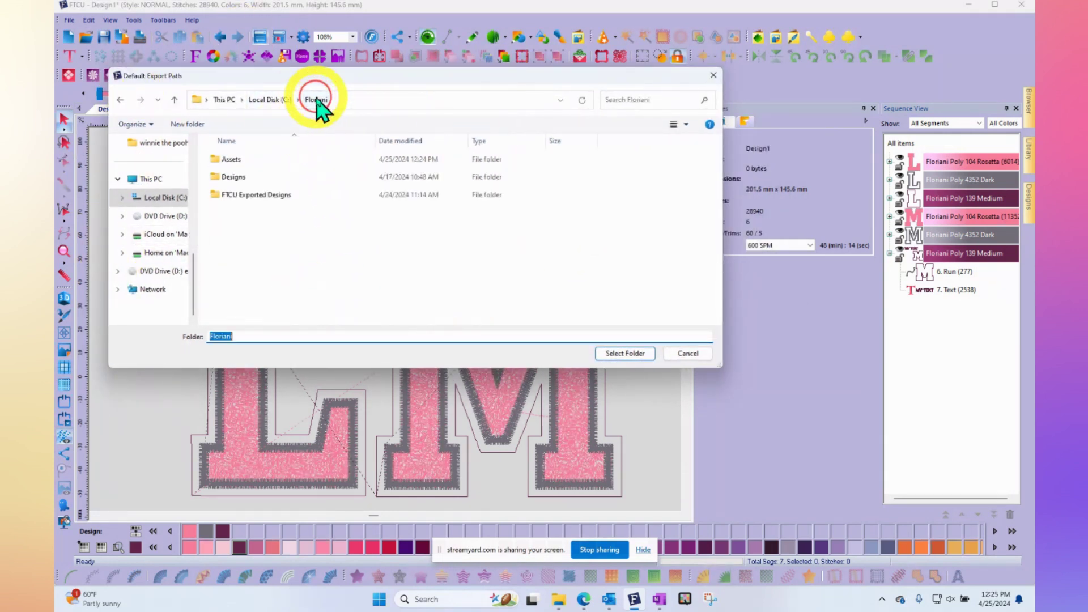
{"action": "double_click", "coordinate": [239, 177]}
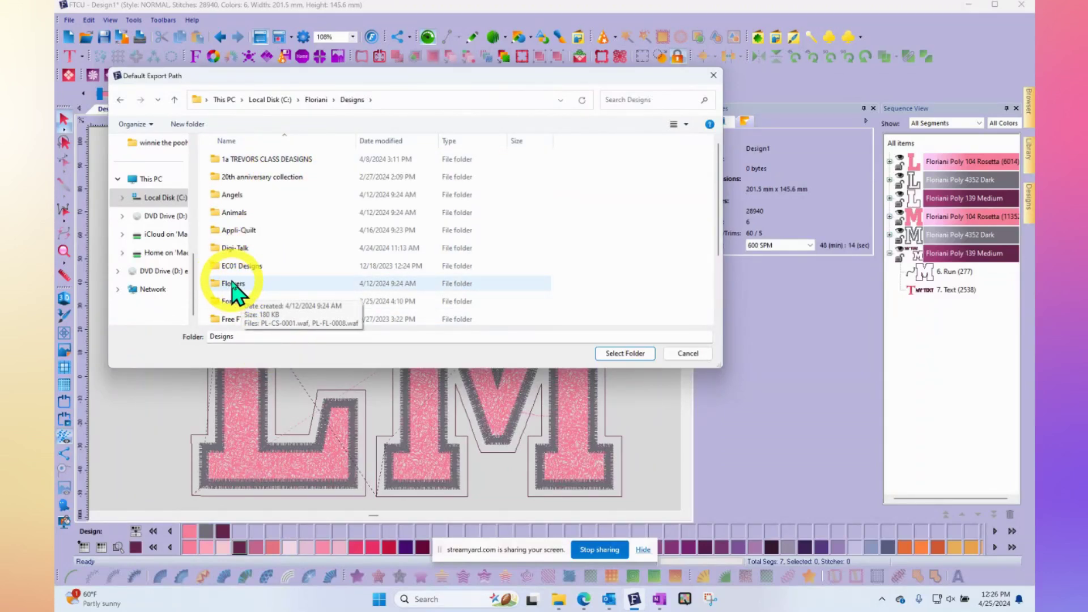
{"action": "left_click", "coordinate": [234, 284]}
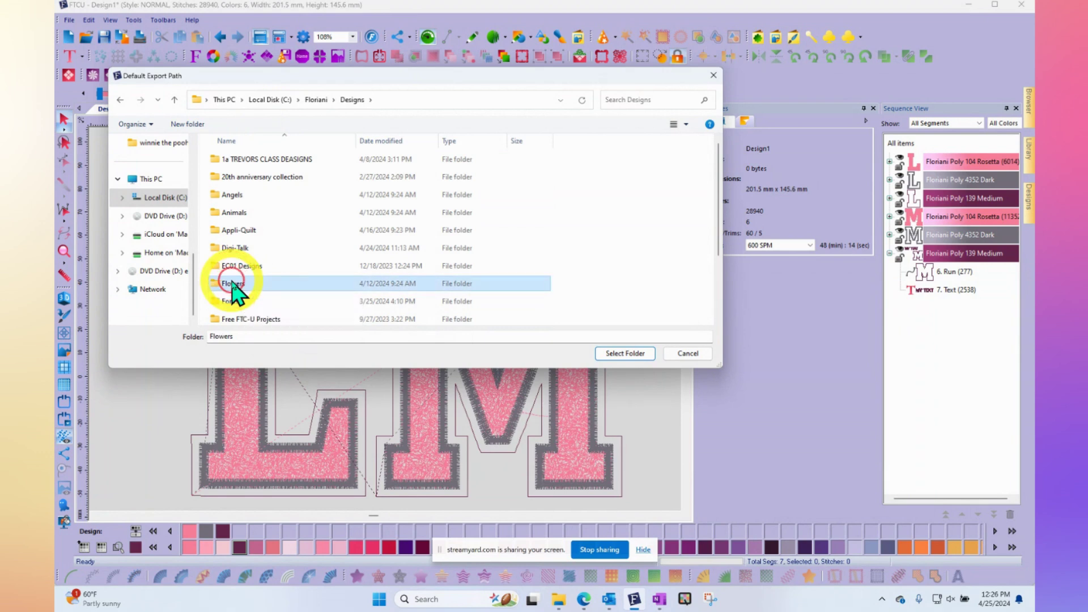
{"action": "left_click", "coordinate": [628, 353]}
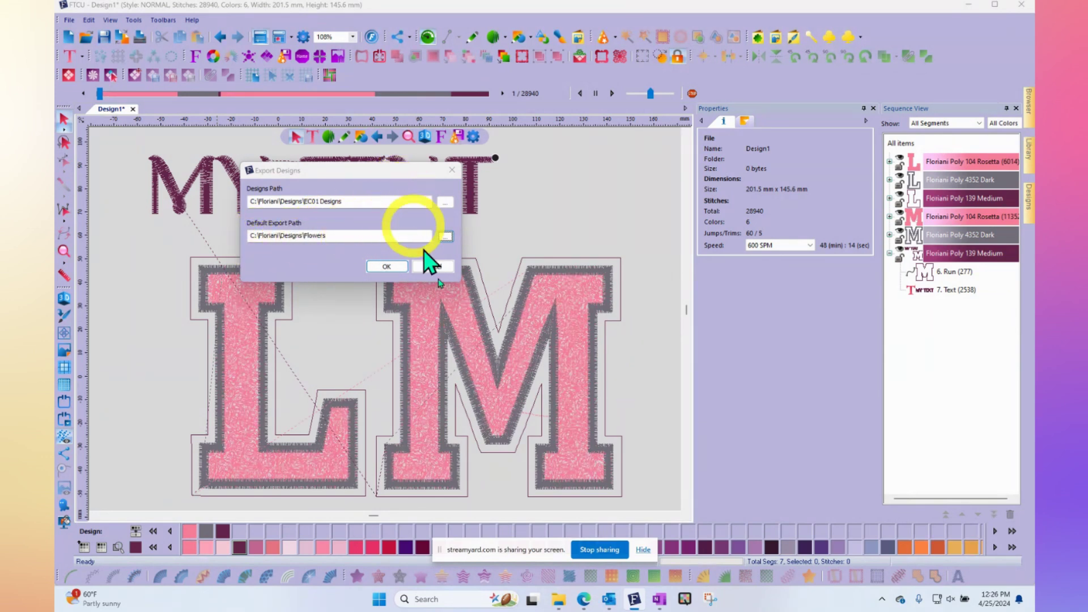
{"action": "left_click", "coordinate": [386, 265]}
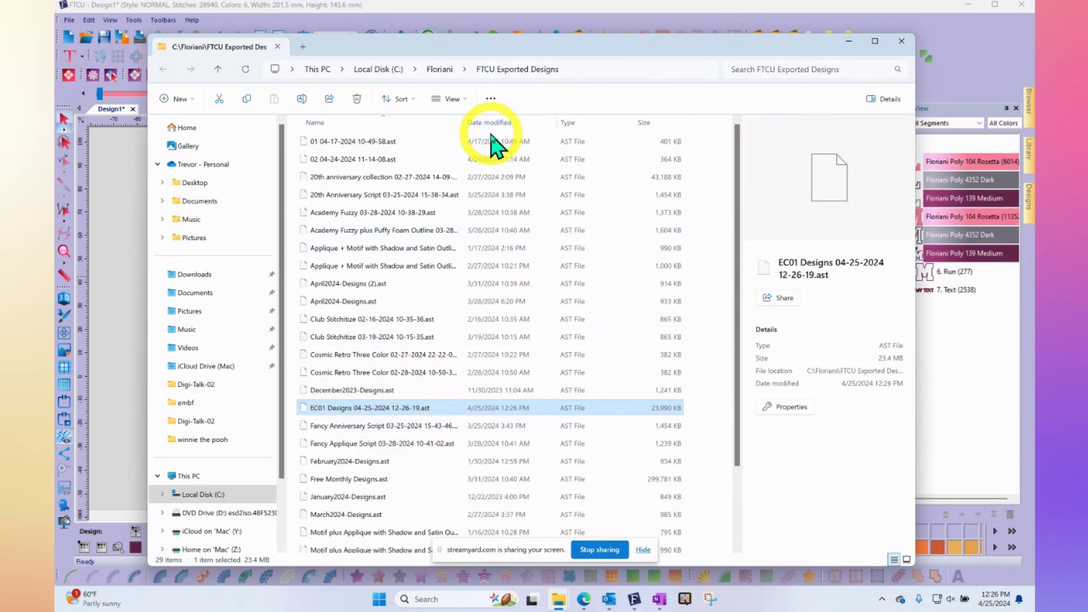
{"action": "left_click_drag", "start_coordinate": [465, 122], "coordinate": [522, 122]}
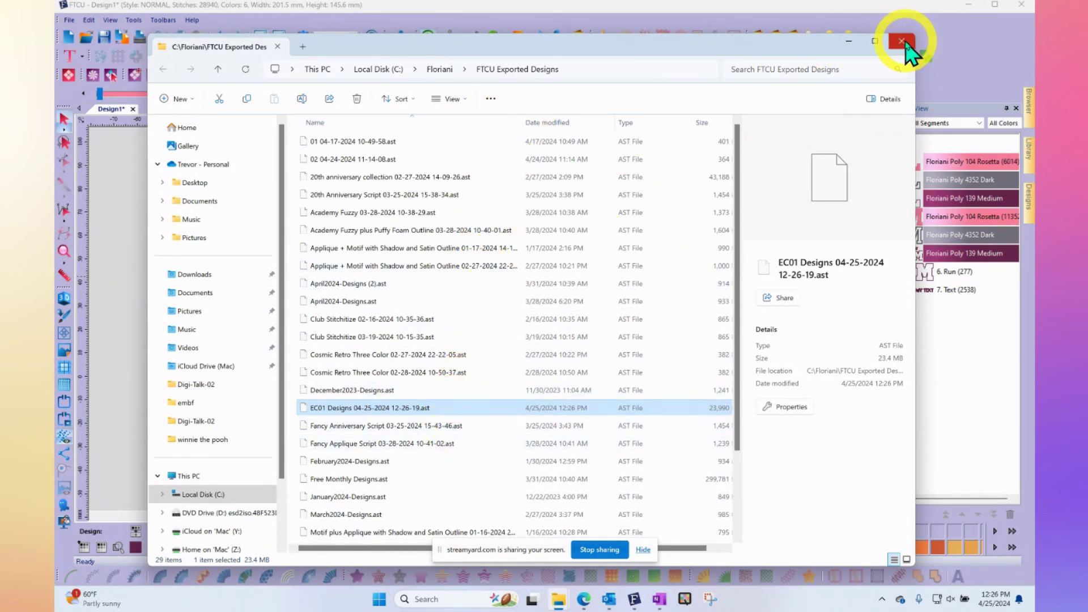
{"action": "left_click", "coordinate": [904, 42]}
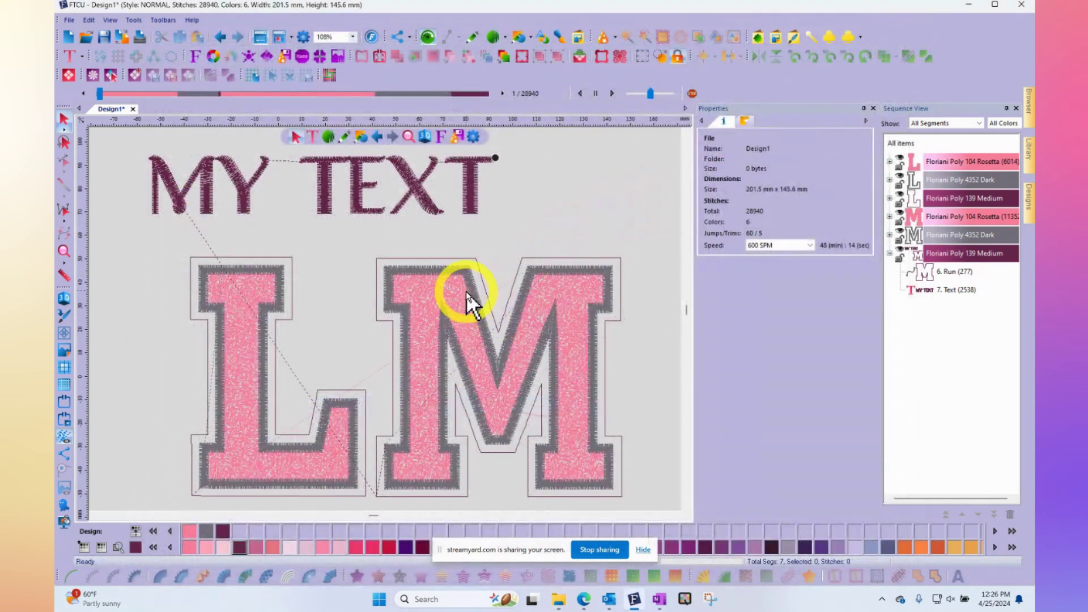
Import Fonts-and-Shapes-Build-3561.ast from Downloads, then cancel the folder picker.
{"action": "left_click", "coordinate": [133, 20]}
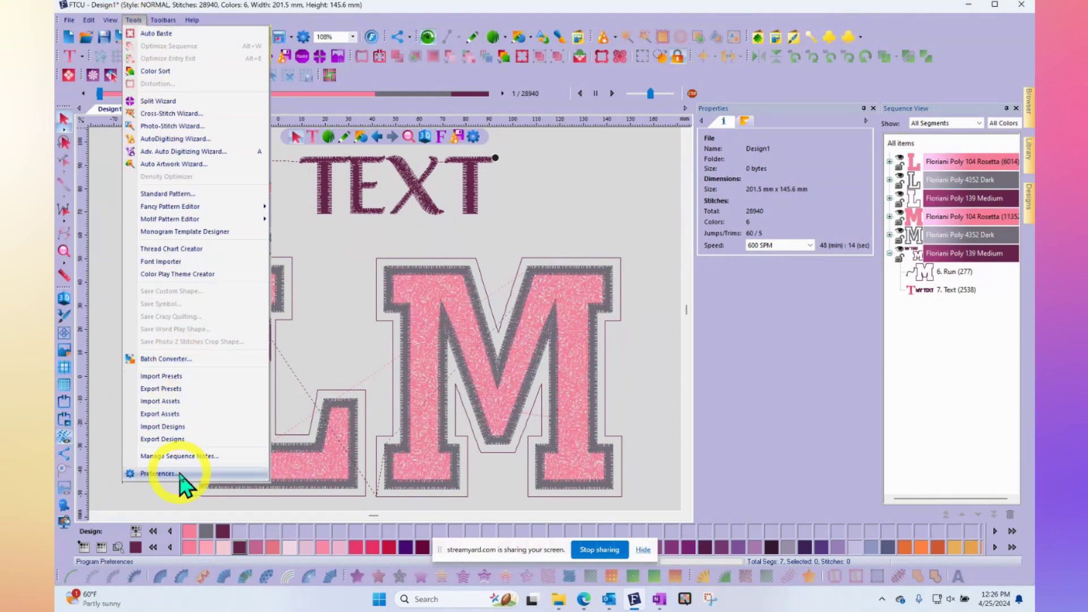
{"action": "left_click", "coordinate": [190, 427]}
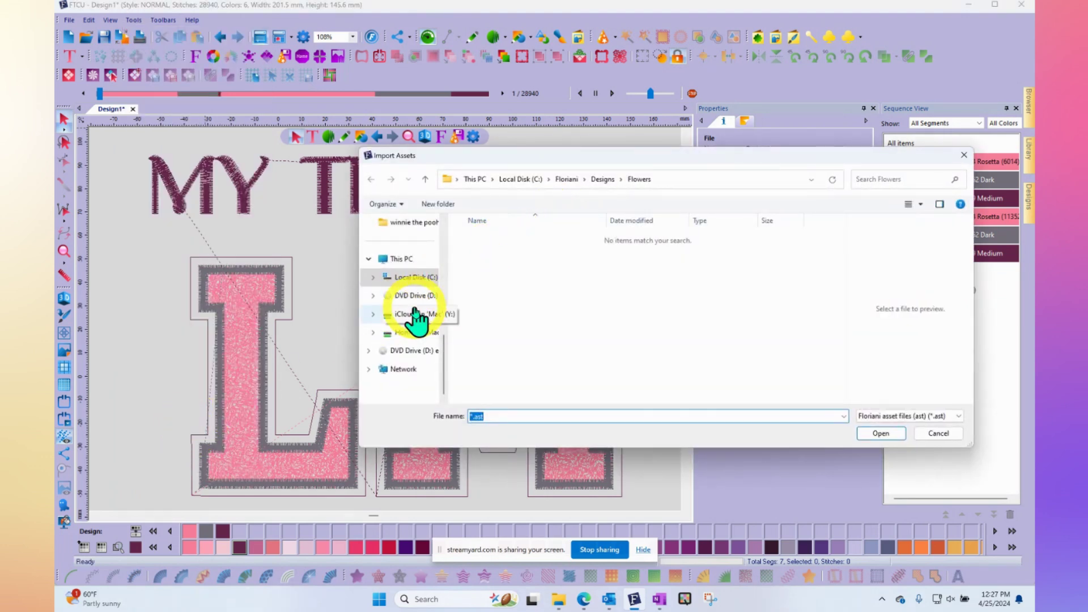
{"action": "scroll", "coordinate": [417, 318], "scroll_direction": "up", "scroll_amount": 2}
{"action": "scroll", "coordinate": [417, 295], "scroll_direction": "up", "scroll_amount": 3}
{"action": "left_click", "coordinate": [411, 243]}
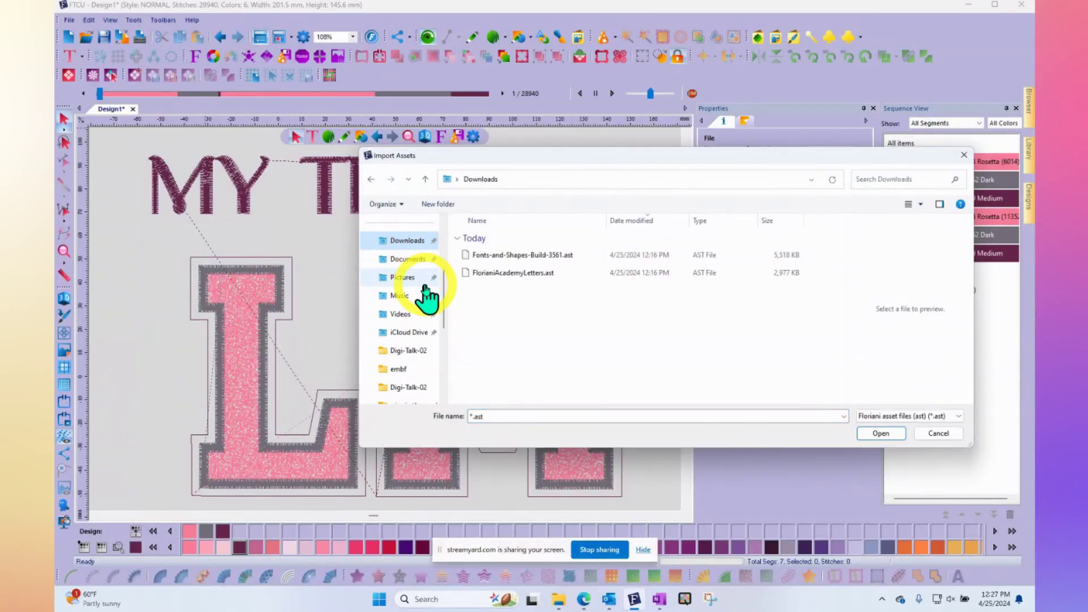
{"action": "left_click", "coordinate": [512, 257]}
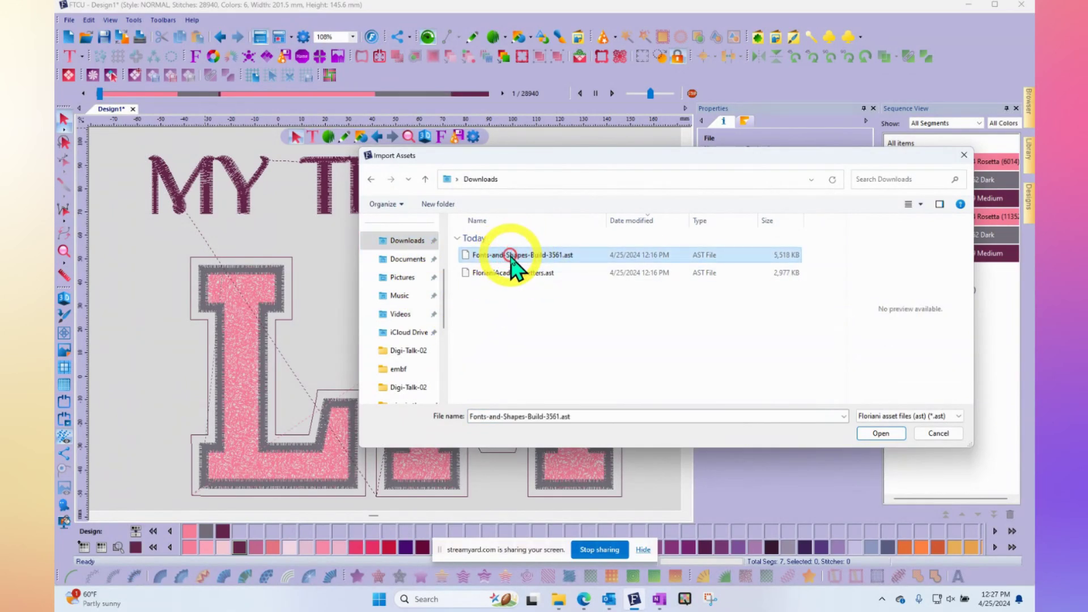
{"action": "left_click", "coordinate": [883, 433]}
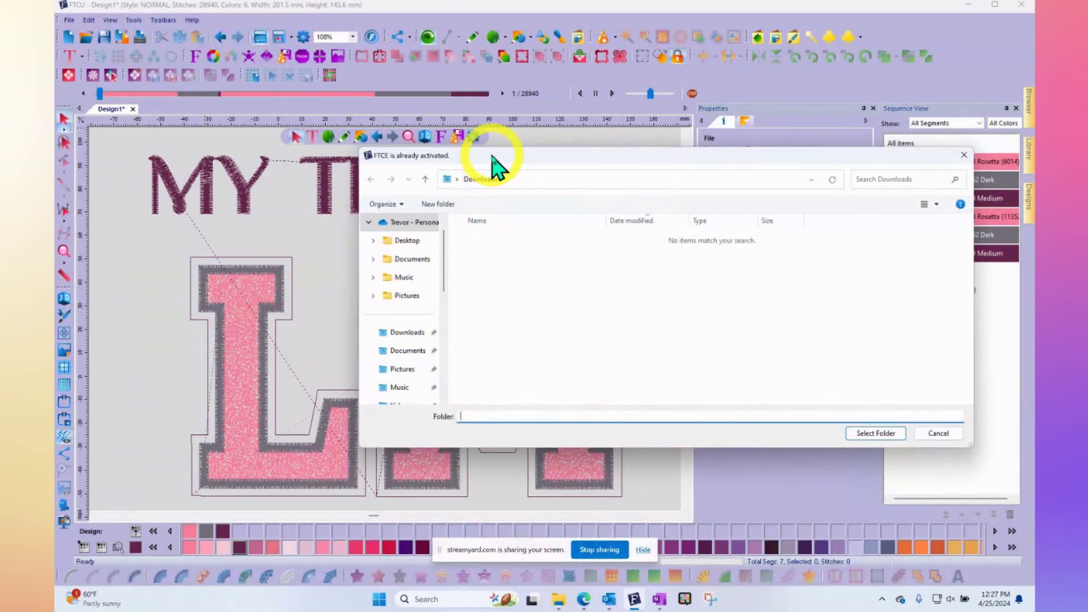
{"action": "left_click_drag", "start_coordinate": [493, 165], "coordinate": [466, 136]}
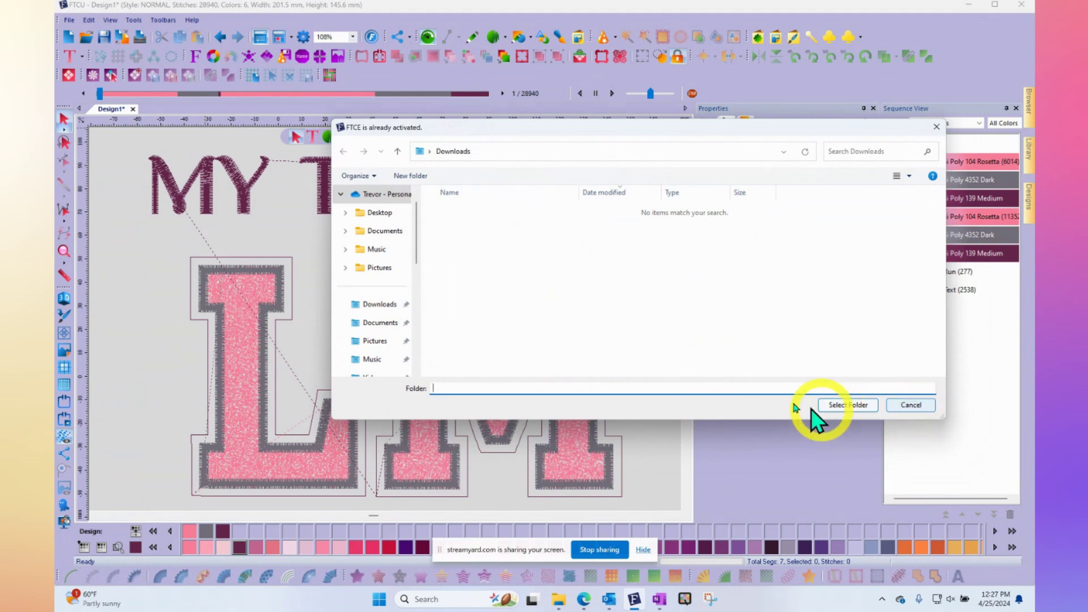
{"action": "left_click", "coordinate": [911, 406]}
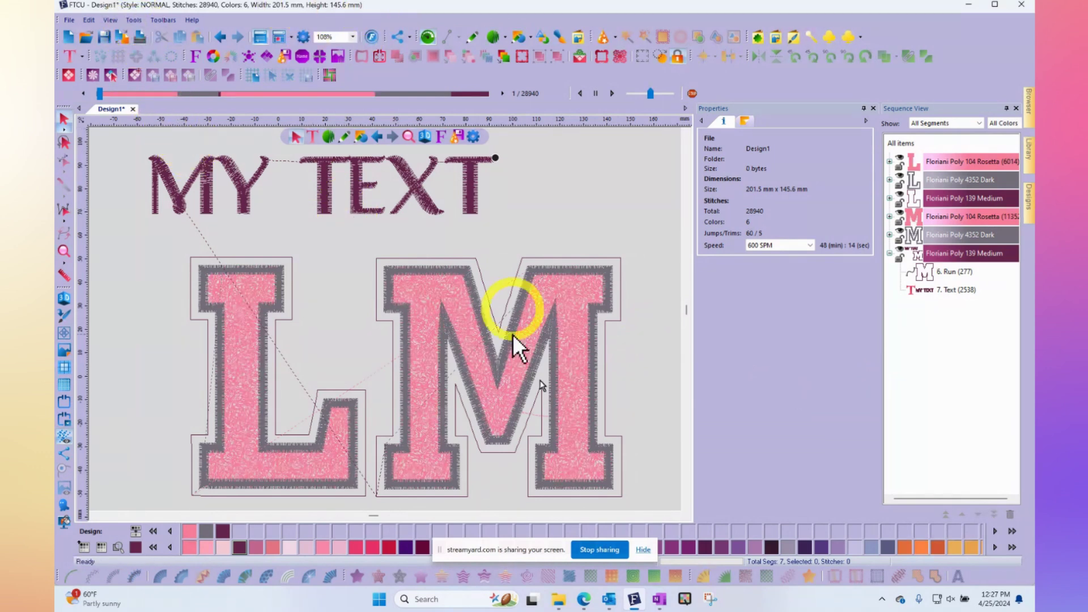
Switch to the RNK Software Club site and open Total Control U's Free Monthly Designs page.
{"action": "mouse_move", "coordinate": [585, 606]}
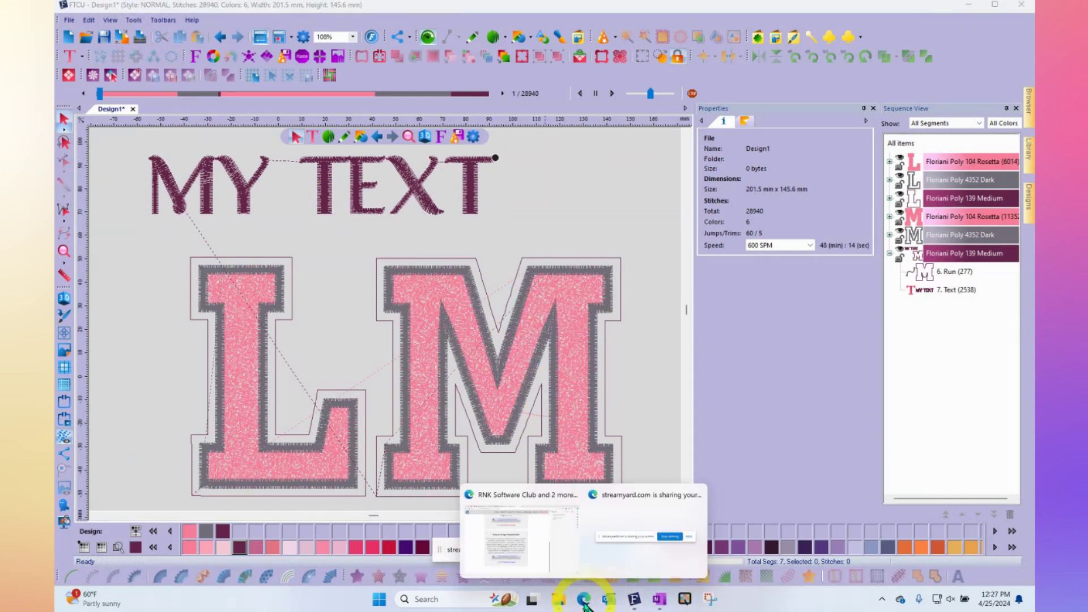
{"action": "left_click", "coordinate": [541, 561]}
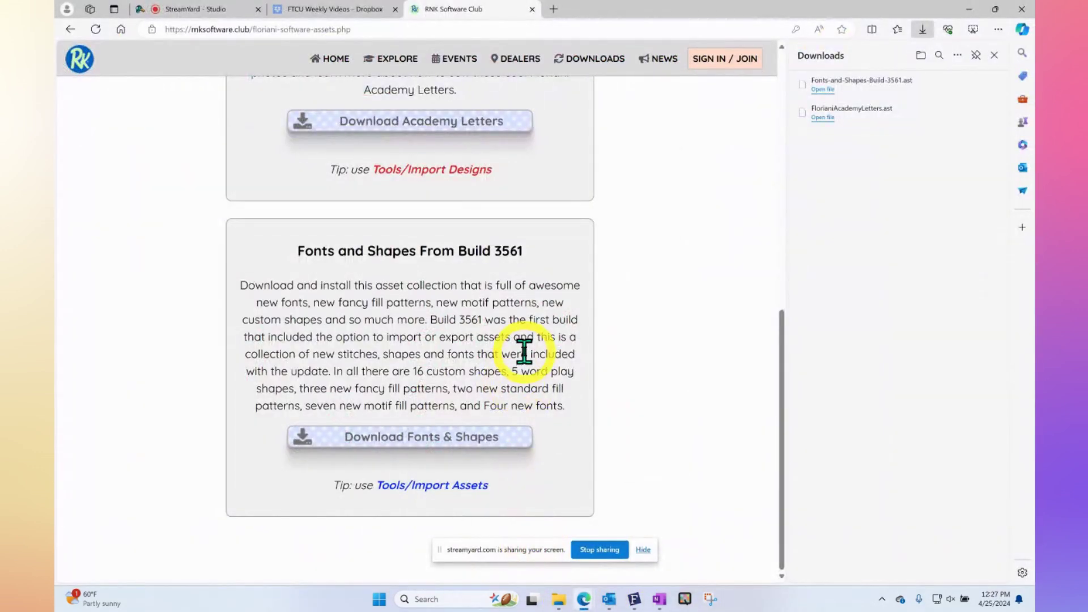
{"action": "scroll", "coordinate": [525, 352], "scroll_direction": "up", "scroll_amount": 10}
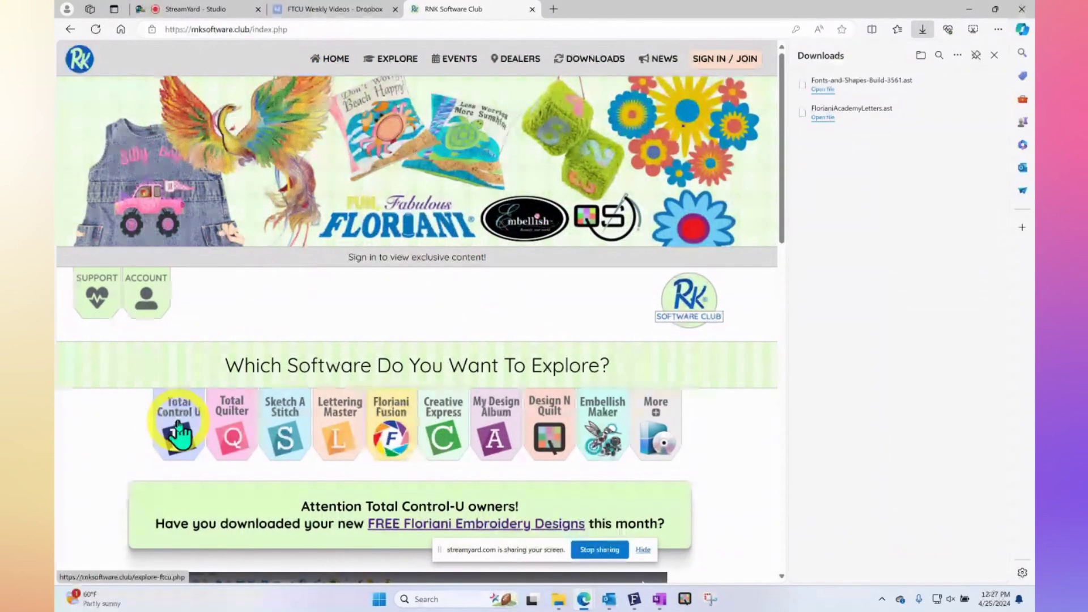
{"action": "left_click", "coordinate": [179, 429]}
{"action": "scroll", "coordinate": [287, 306], "scroll_direction": "down", "scroll_amount": 5}
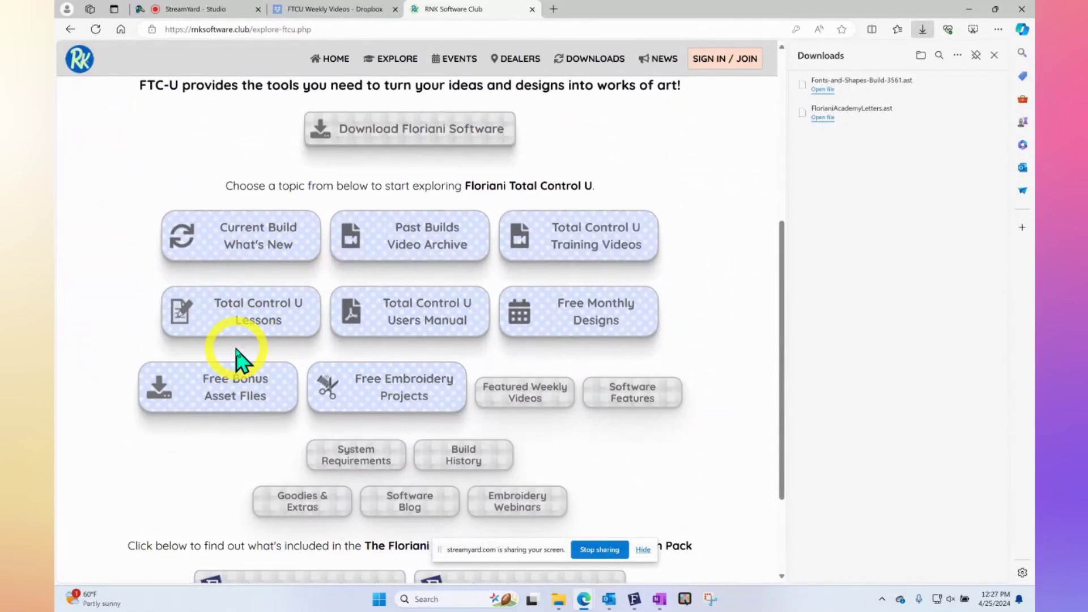
{"action": "left_click", "coordinate": [576, 312]}
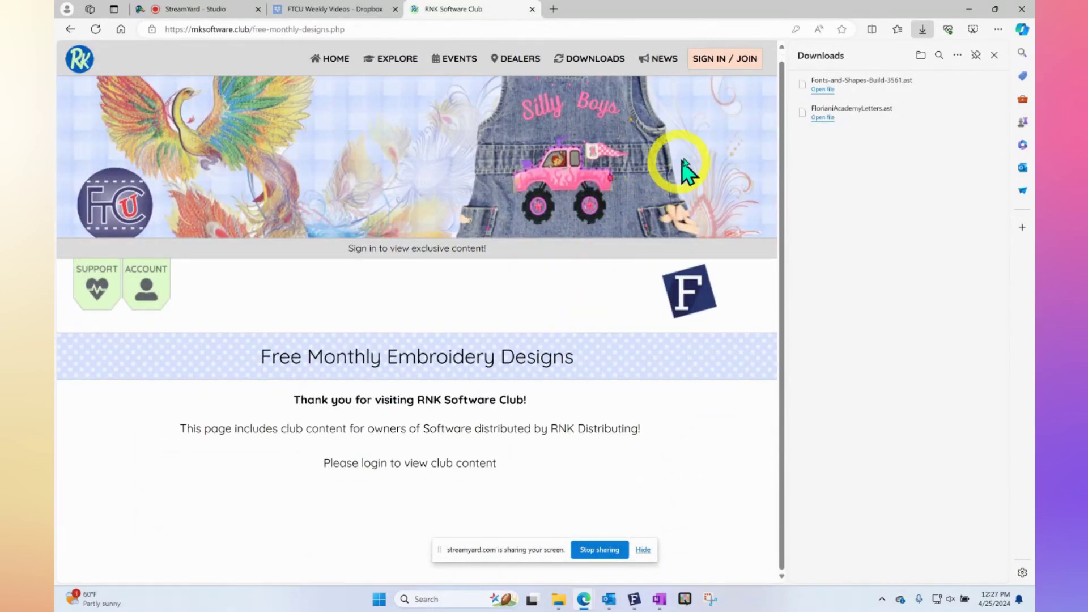
Sign in to the club account and scroll down to Browse Designs by Month.
{"action": "left_click", "coordinate": [704, 67]}
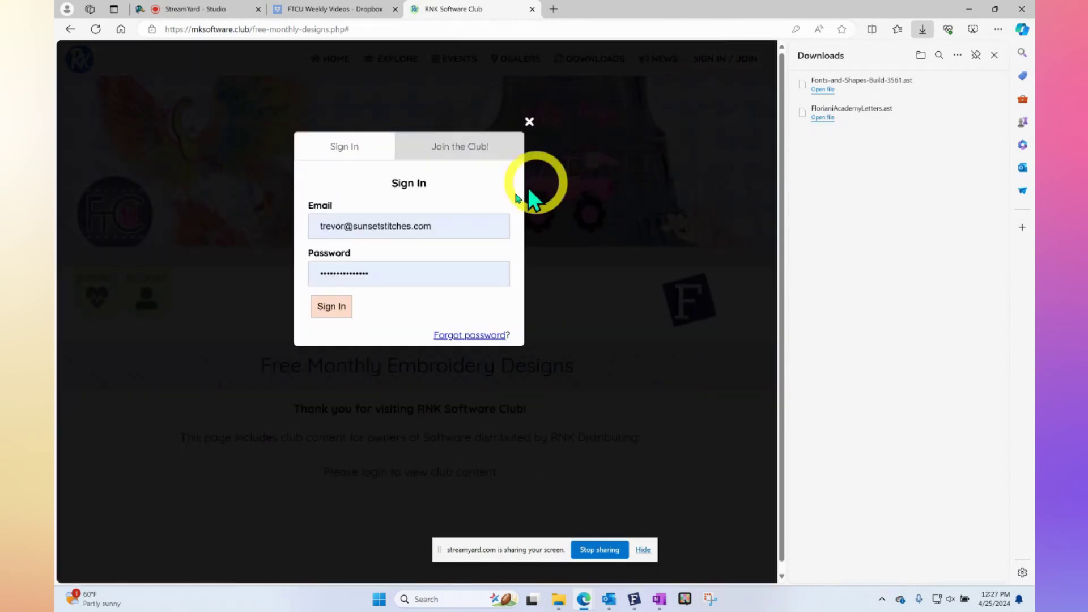
{"action": "left_click", "coordinate": [340, 309]}
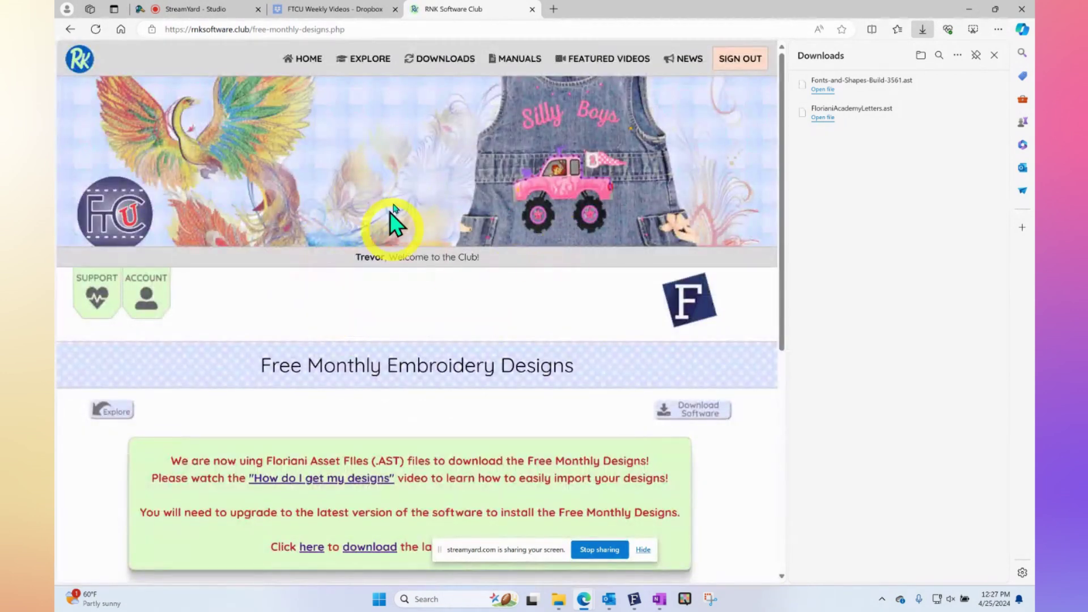
{"action": "scroll", "coordinate": [469, 221], "scroll_direction": "down", "scroll_amount": 4}
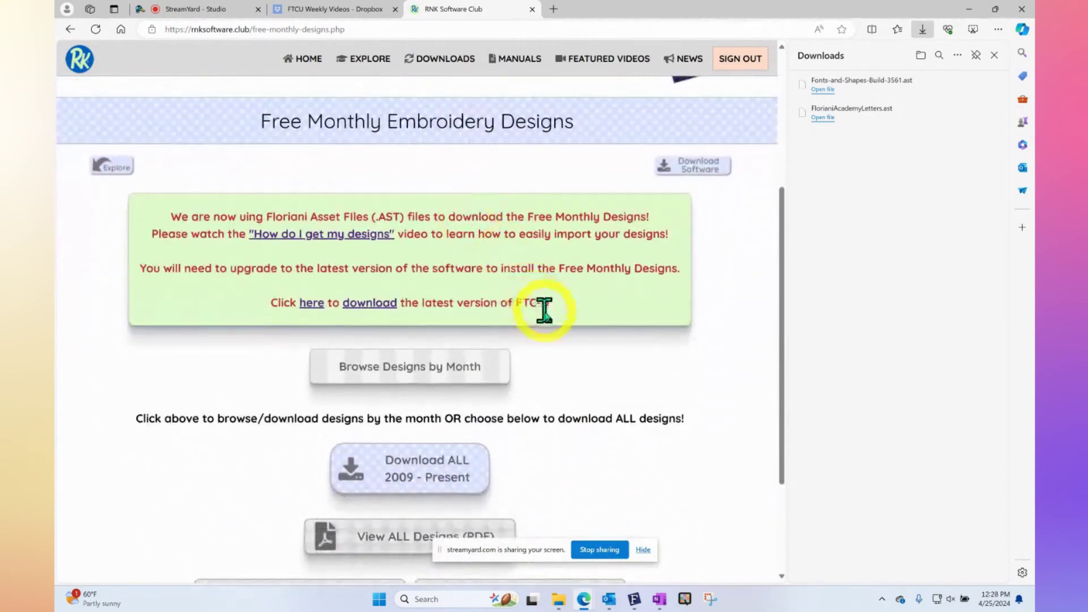
{"action": "scroll", "coordinate": [573, 343], "scroll_direction": "down", "scroll_amount": 3}
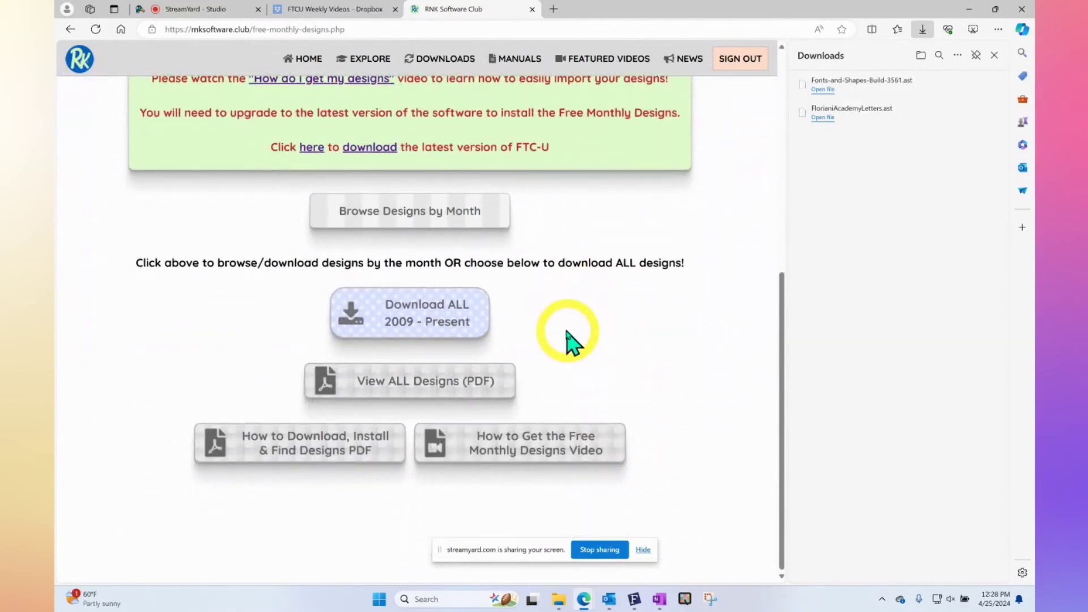
{"action": "mouse_move", "coordinate": [381, 227]}
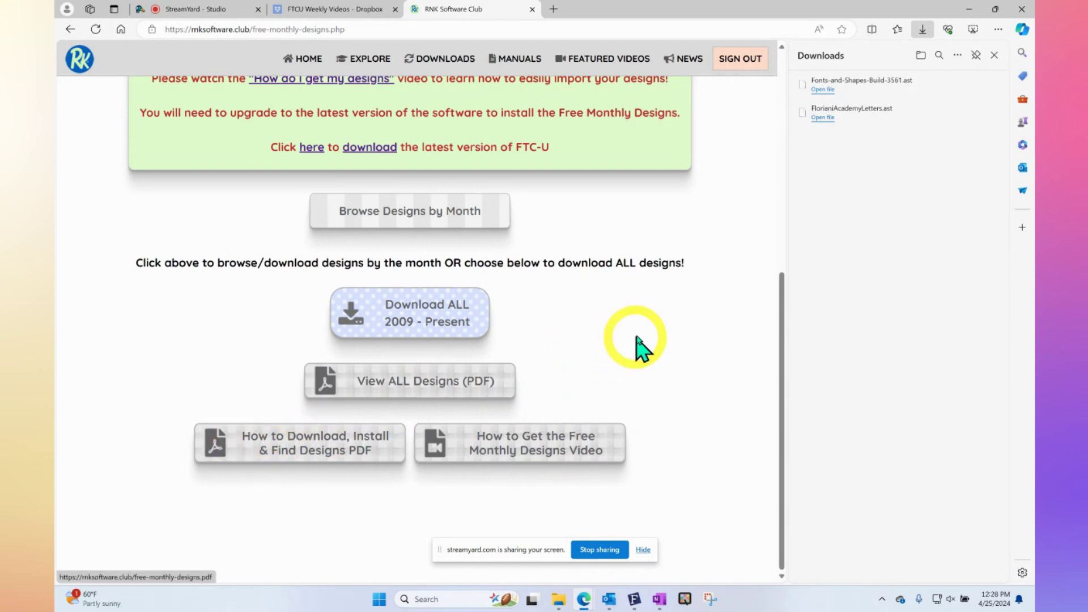
Download April2024.ast from the 2024 monthly designs page, then switch back to Floriani Total Control U.
{"action": "mouse_move", "coordinate": [450, 214]}
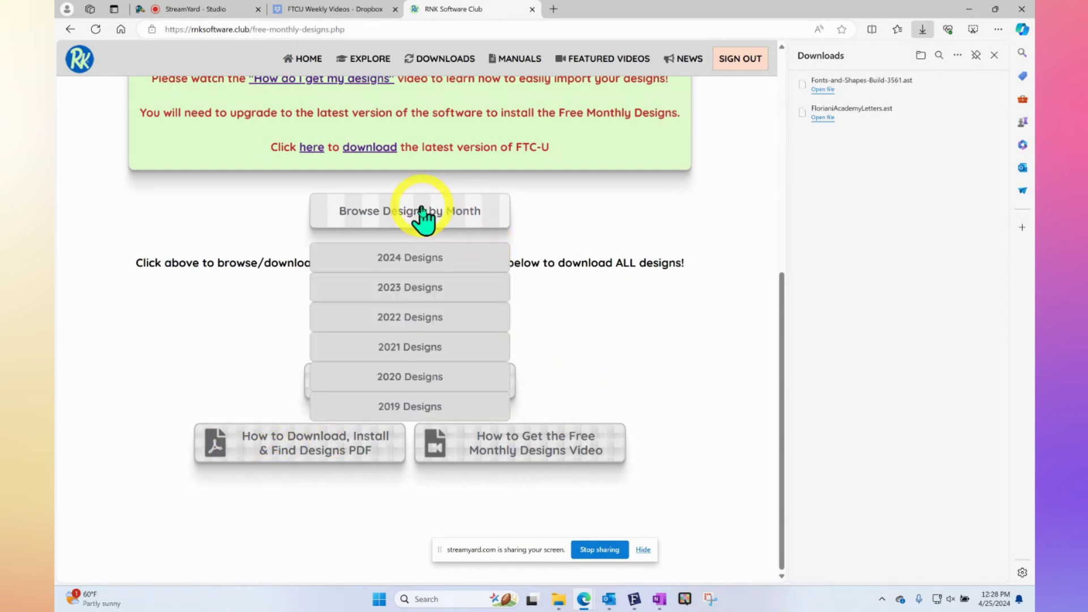
{"action": "left_click", "coordinate": [409, 262]}
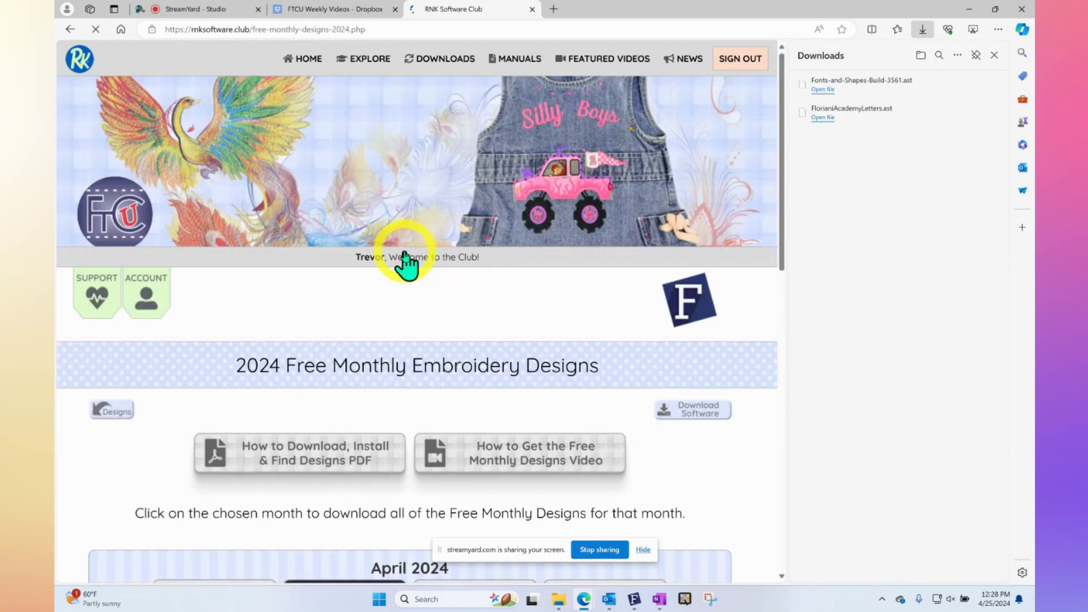
{"action": "scroll", "coordinate": [442, 255], "scroll_direction": "down", "scroll_amount": 5}
{"action": "scroll", "coordinate": [463, 256], "scroll_direction": "down", "scroll_amount": 1}
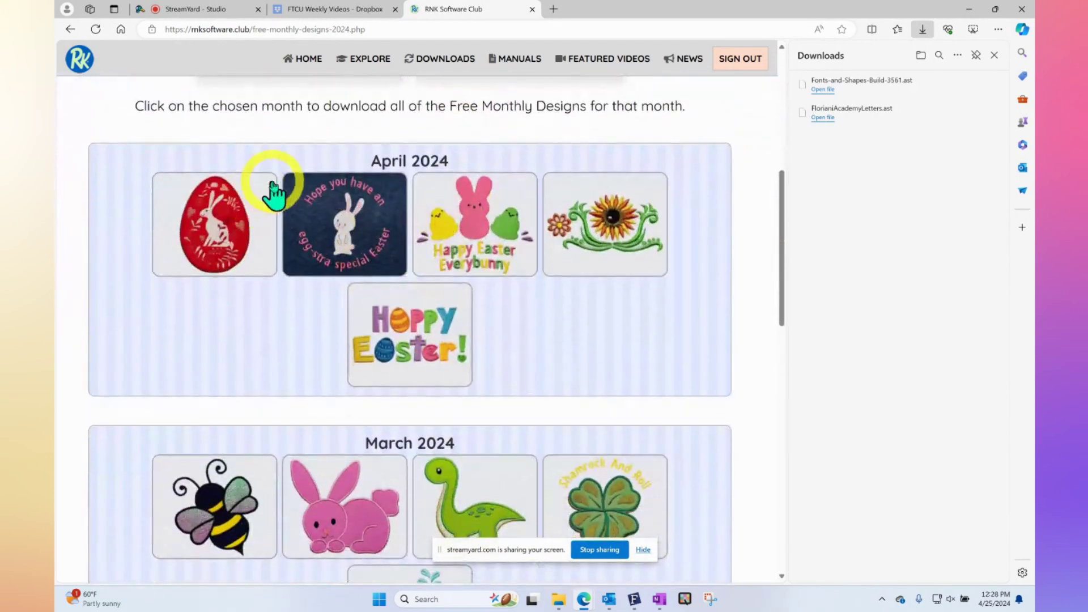
{"action": "left_click", "coordinate": [337, 211]}
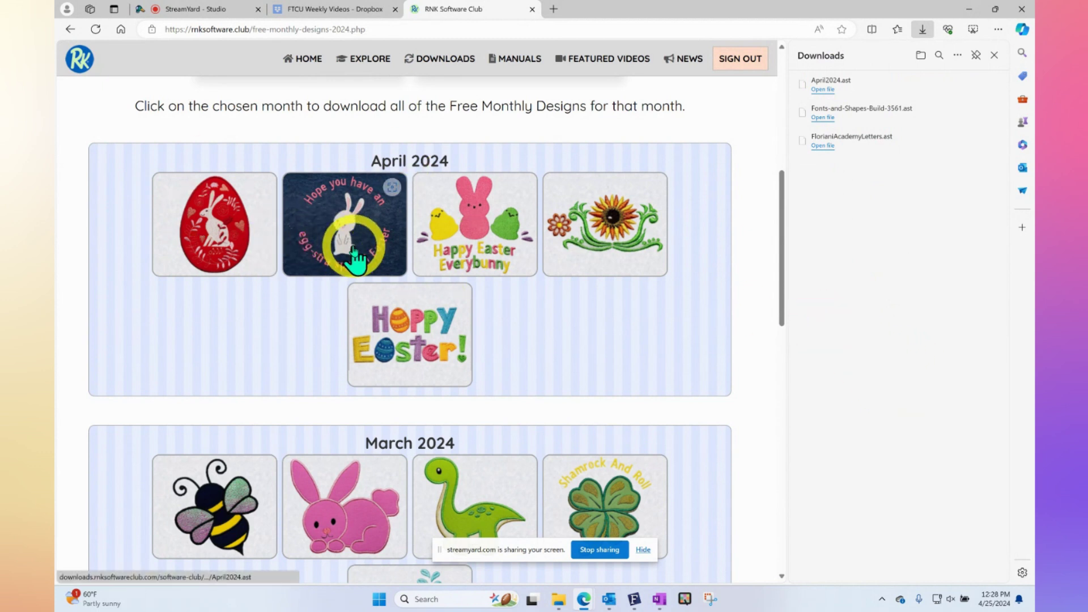
{"action": "left_click", "coordinate": [634, 600]}
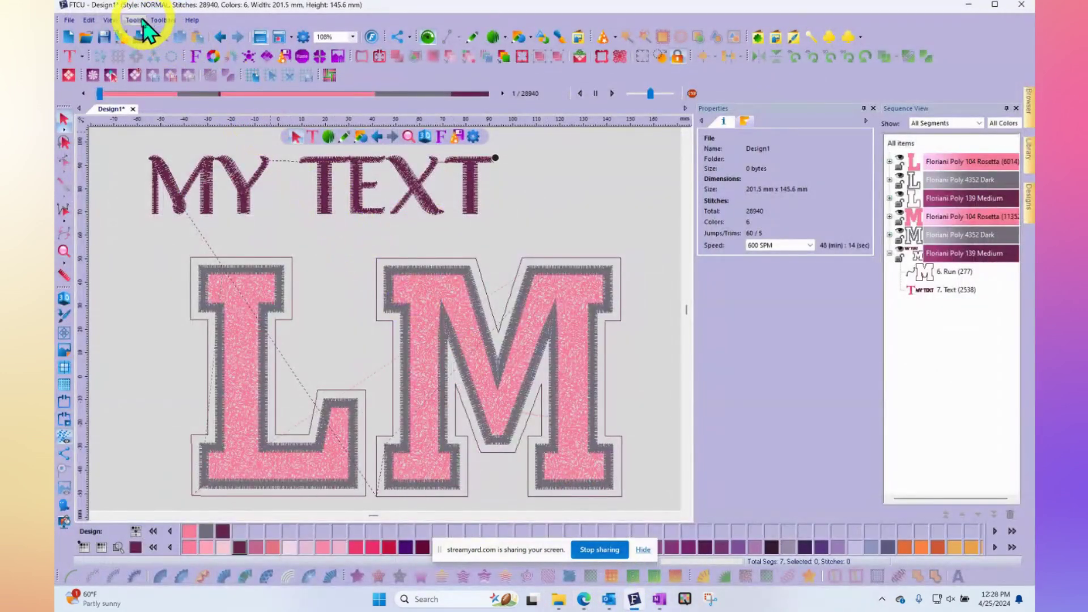
Import the downloaded April2024.ast asset file into the Free Monthly Designs > APRIL library folder.
{"action": "left_click", "coordinate": [134, 21]}
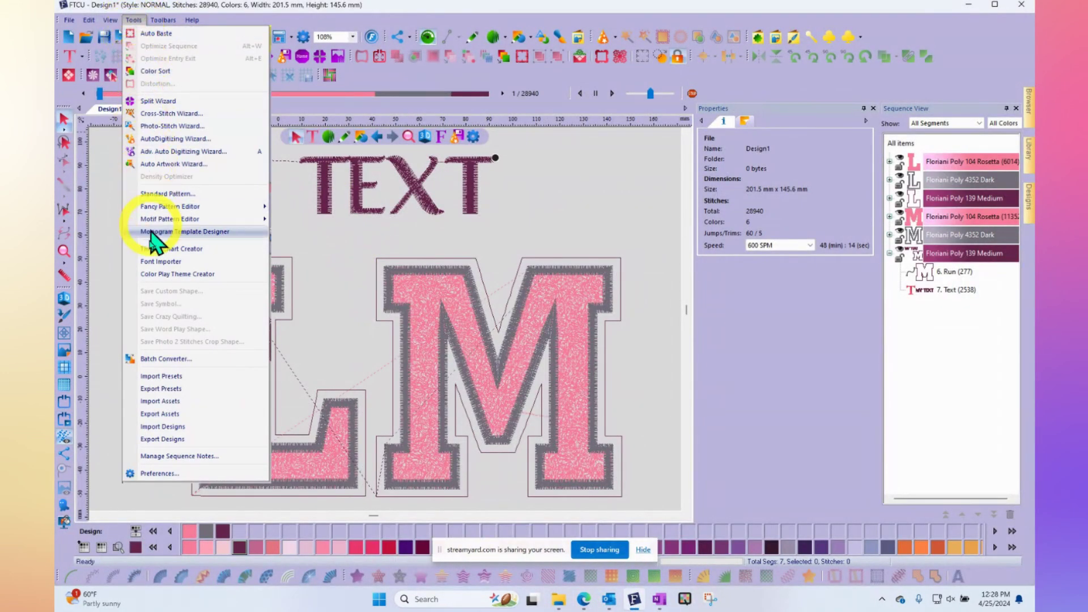
{"action": "left_click", "coordinate": [184, 429]}
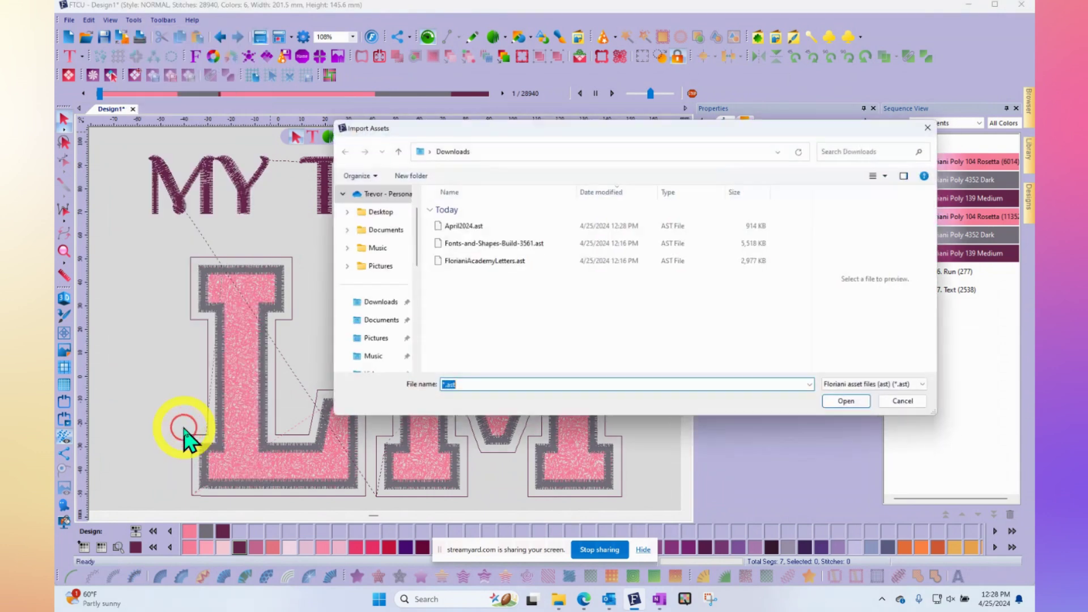
{"action": "left_click_drag", "start_coordinate": [539, 129], "coordinate": [417, 112]}
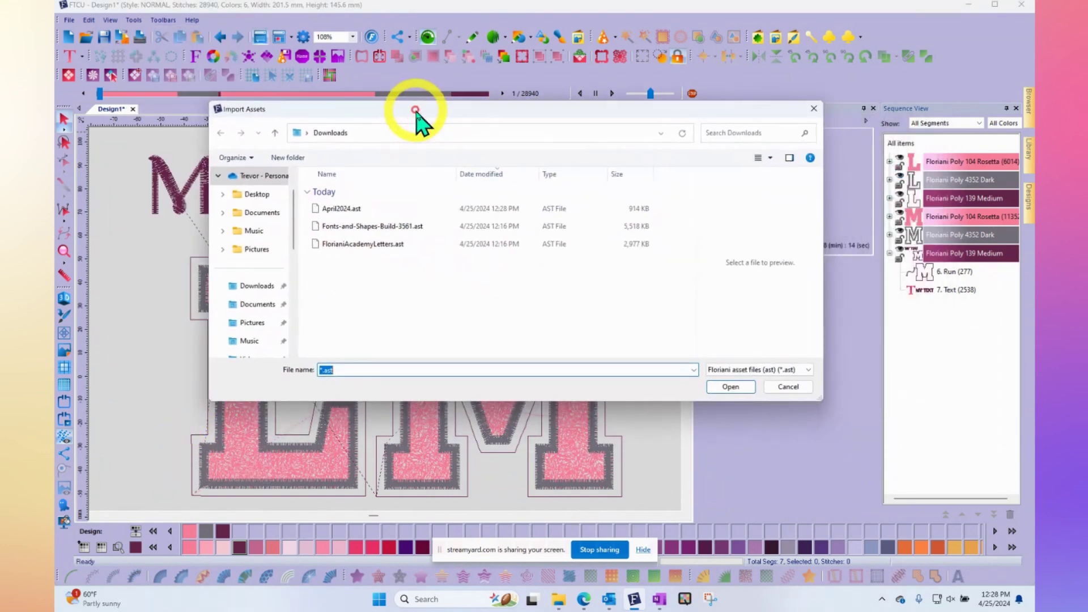
{"action": "left_click", "coordinate": [341, 209]}
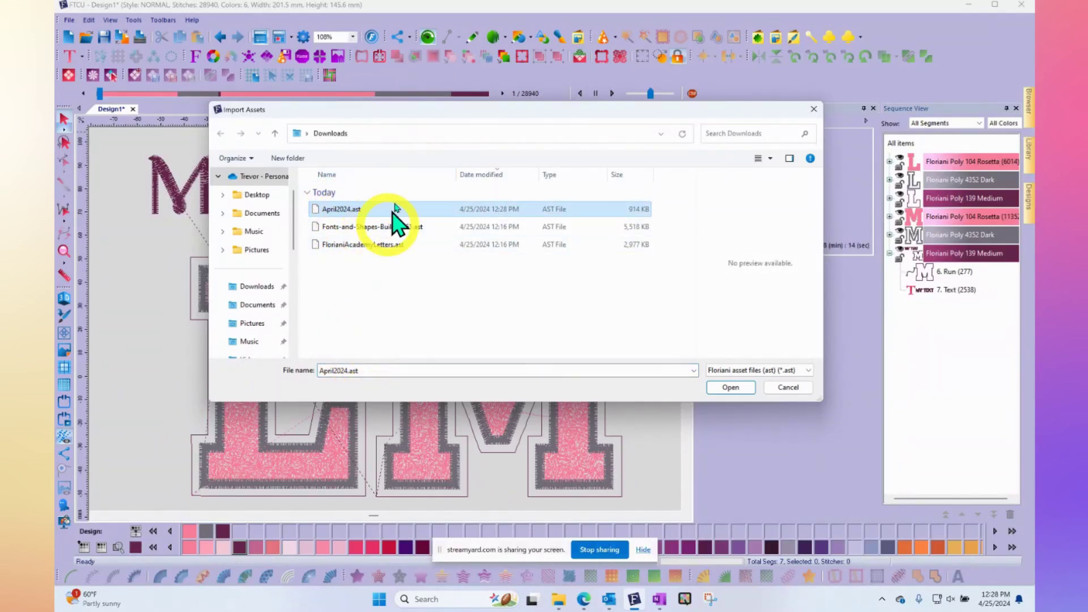
{"action": "left_click", "coordinate": [734, 389]}
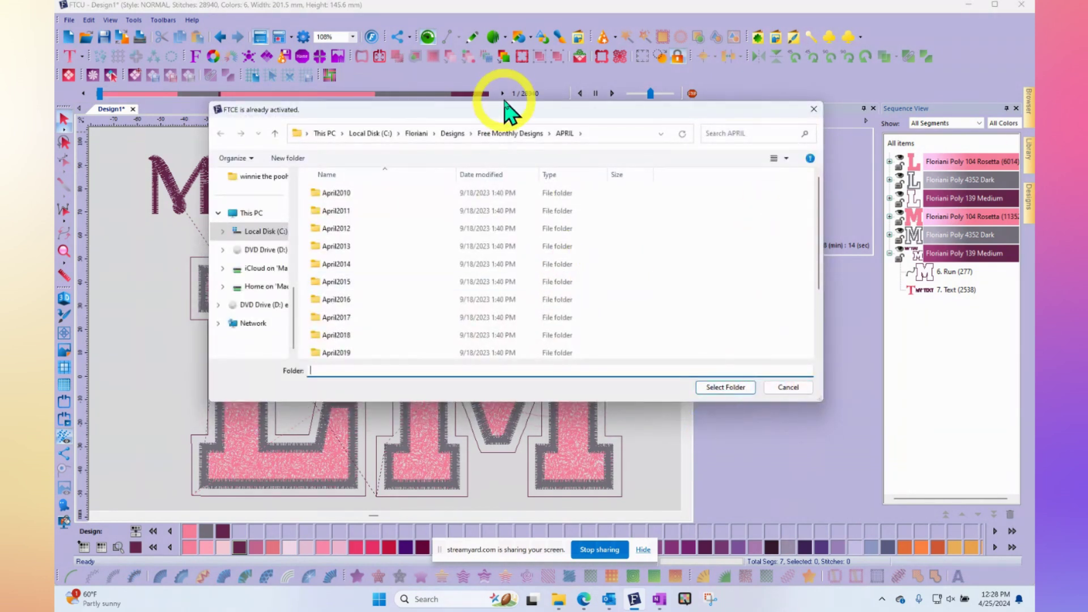
{"action": "left_click_drag", "start_coordinate": [505, 114], "coordinate": [440, 72]}
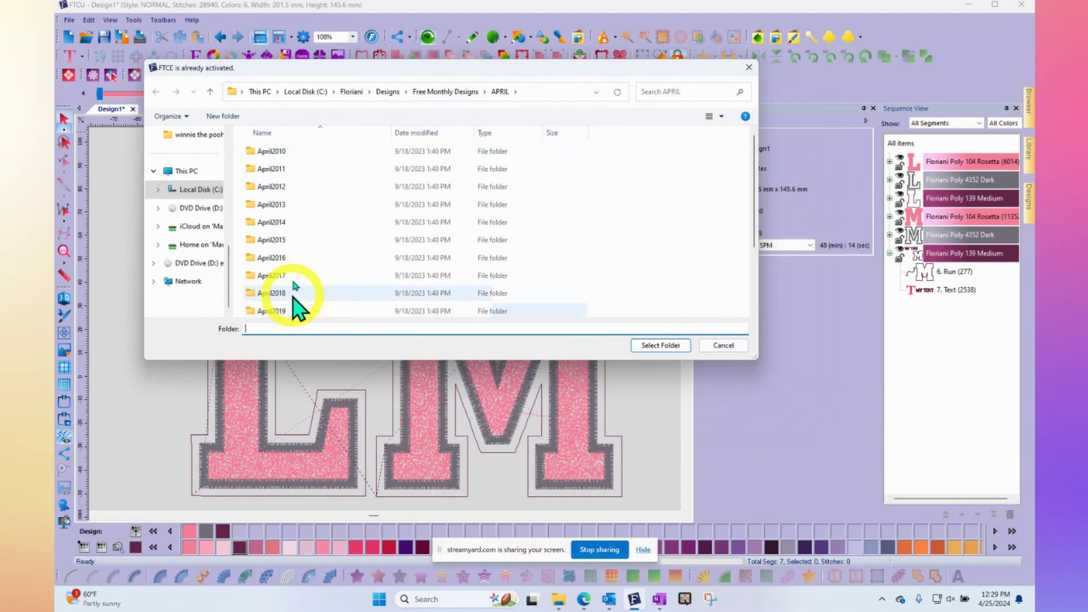
{"action": "left_click", "coordinate": [671, 348]}
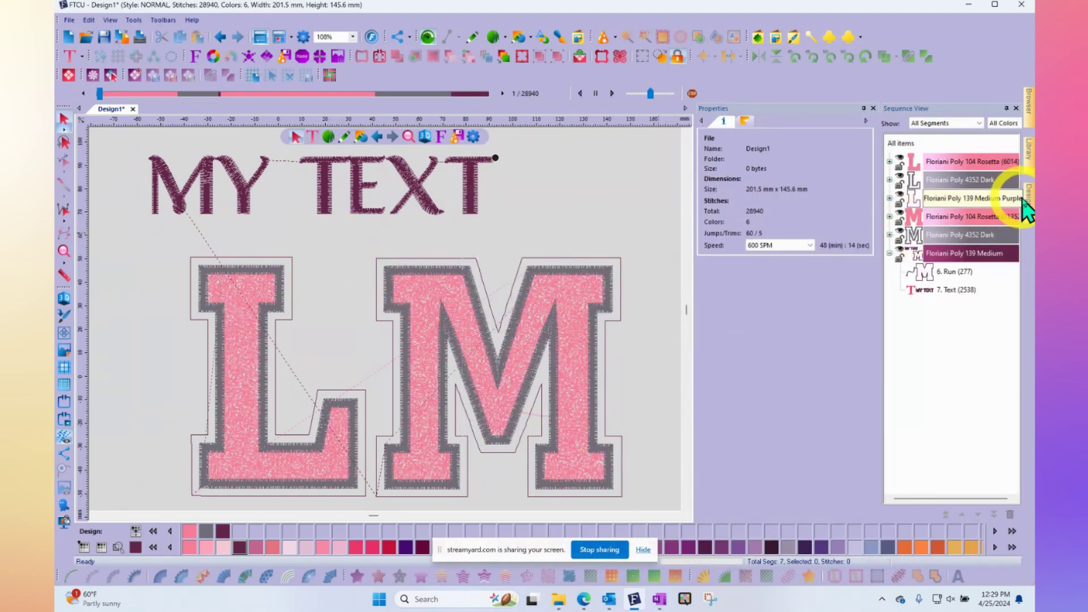
View the April2024 library folder's Bunny Egg, Egg-stra and Everybunny designs, then return to the canvas.
{"action": "left_click", "coordinate": [1026, 150]}
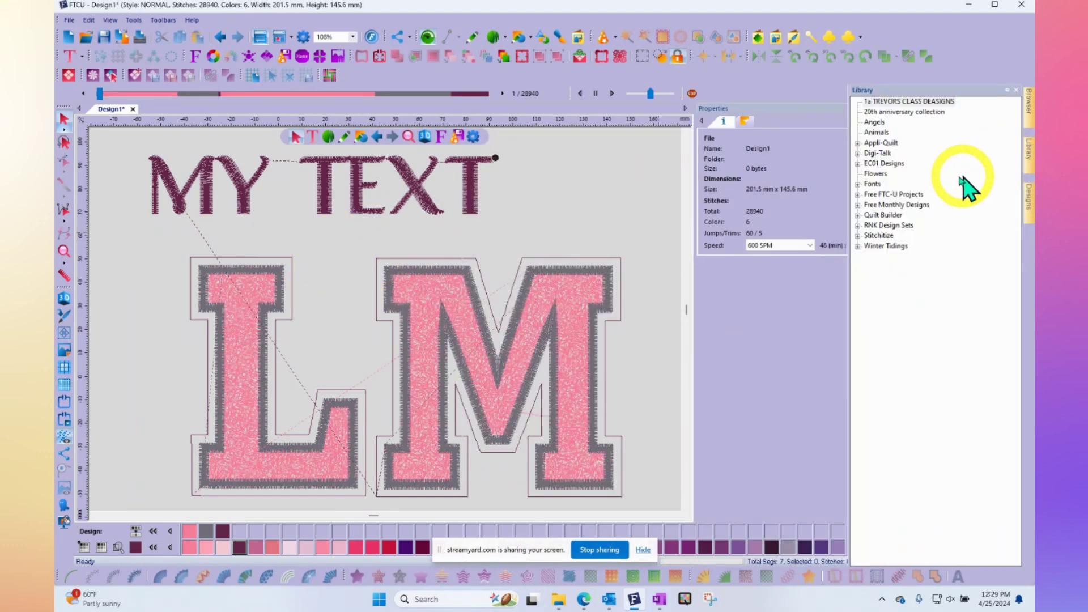
{"action": "left_click", "coordinate": [858, 205]}
{"action": "left_click", "coordinate": [869, 216]}
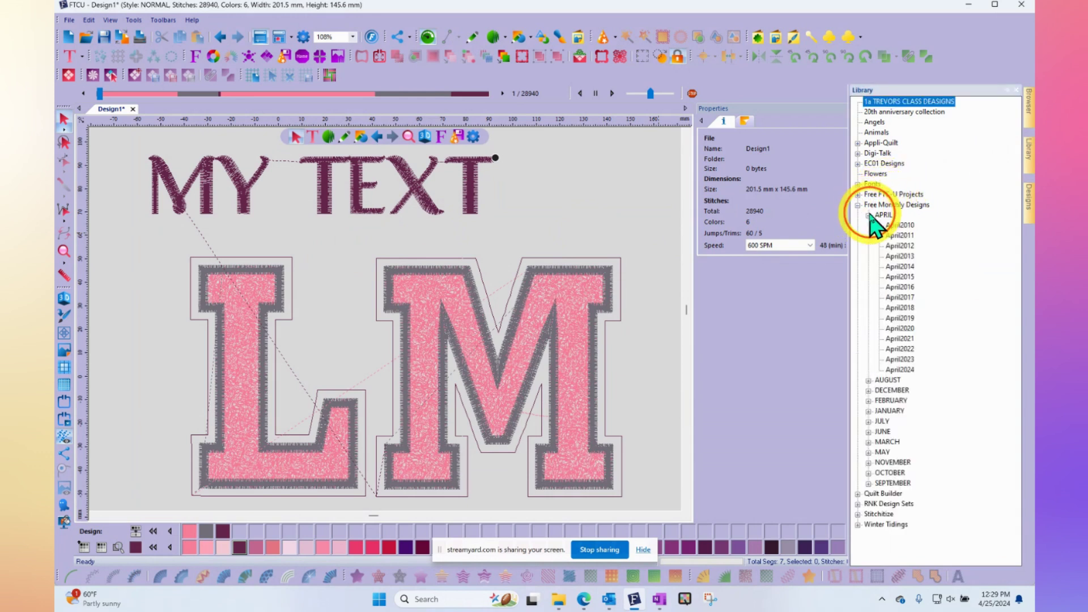
{"action": "left_click", "coordinate": [901, 369]}
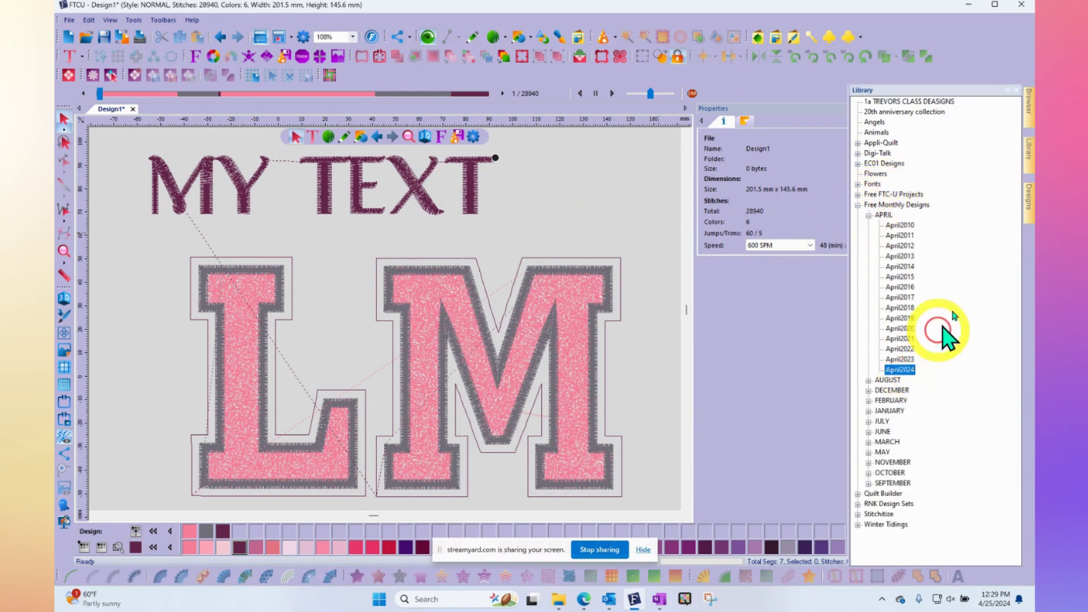
{"action": "left_click", "coordinate": [1029, 207]}
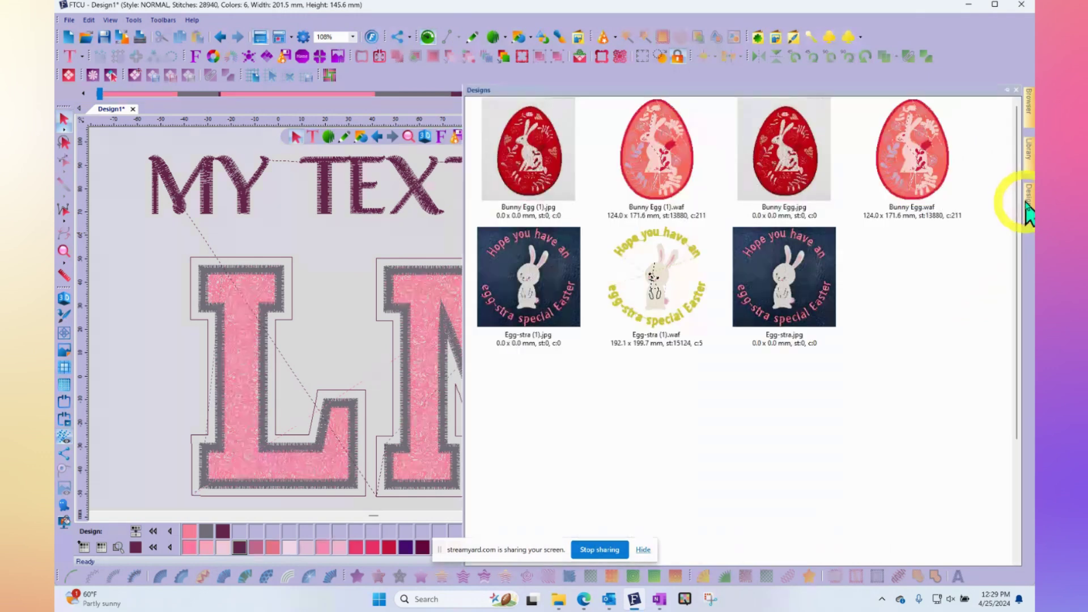
{"action": "left_click", "coordinate": [141, 266]}
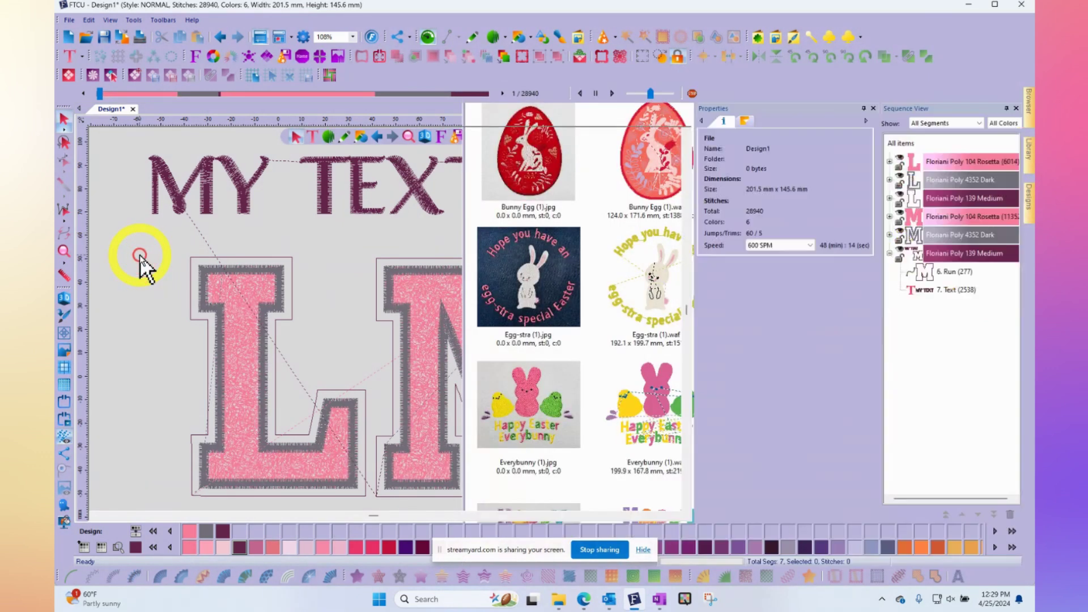